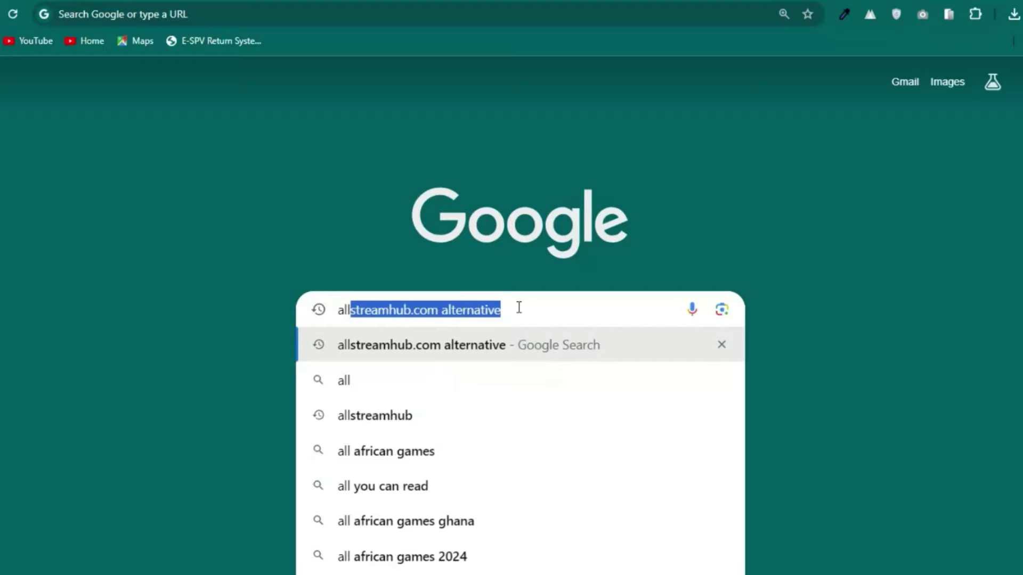
Step: Load the allstreamhub.com website in the browser
key(BackSpace)
key(BackSpace)
key(BackSpace)
key(BackSpace)
key(BackSpace)
key(BackSpace)
key(BackSpace)
key(BackSpace)
key(BackSpace)
key(BackSpace)
key(BackSpace)
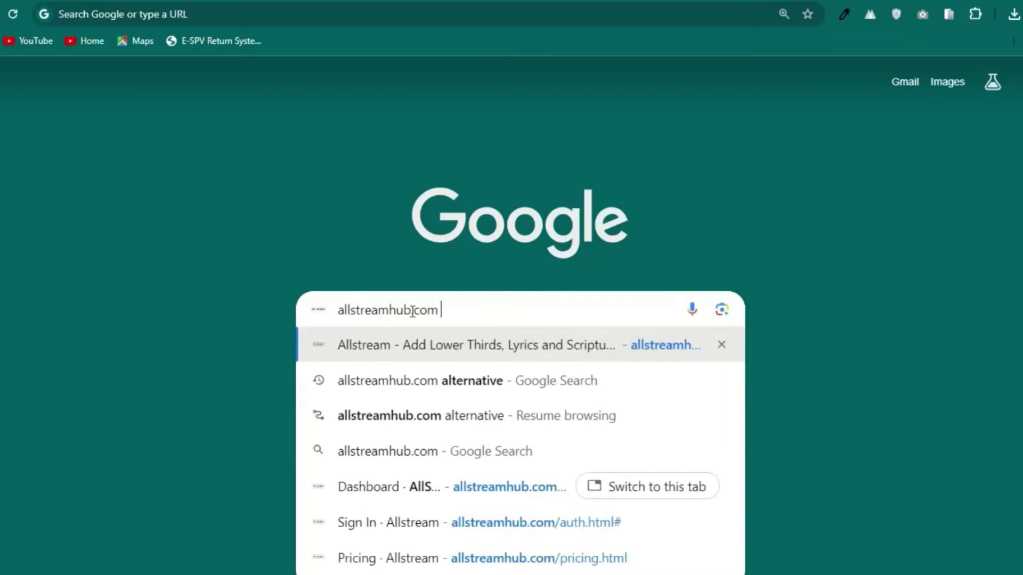
drag(444, 310, 337, 310)
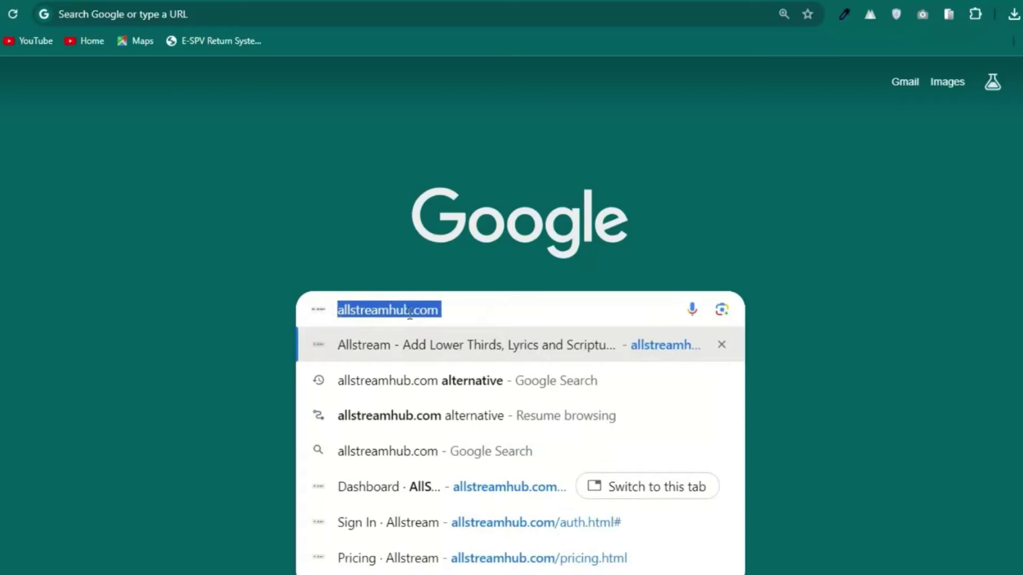
click(464, 313)
key(Return)
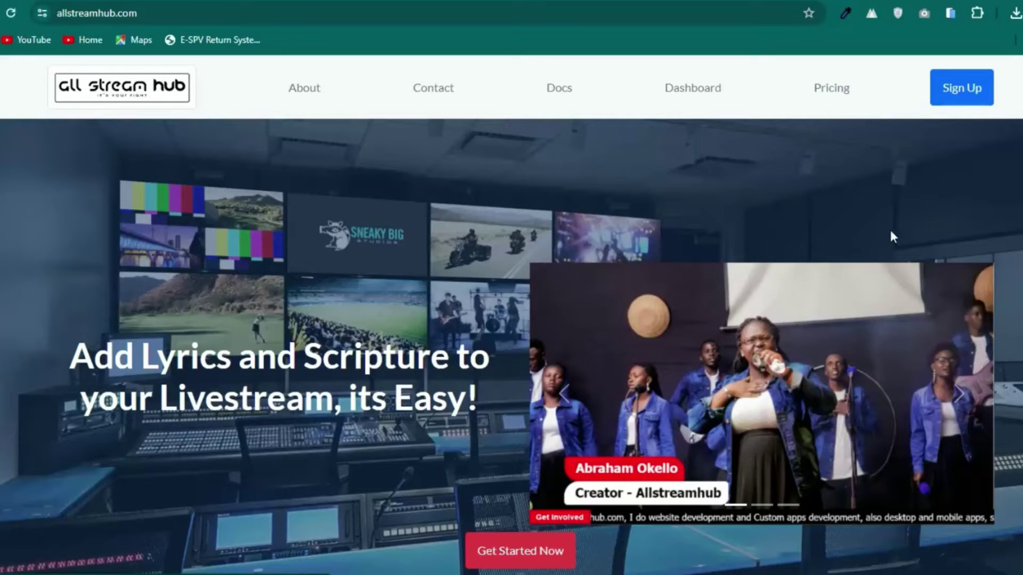
Step: Look through the home page's feature, scripture and lyrics sections, and view the pricing plans
scroll(512, 314, down, 3)
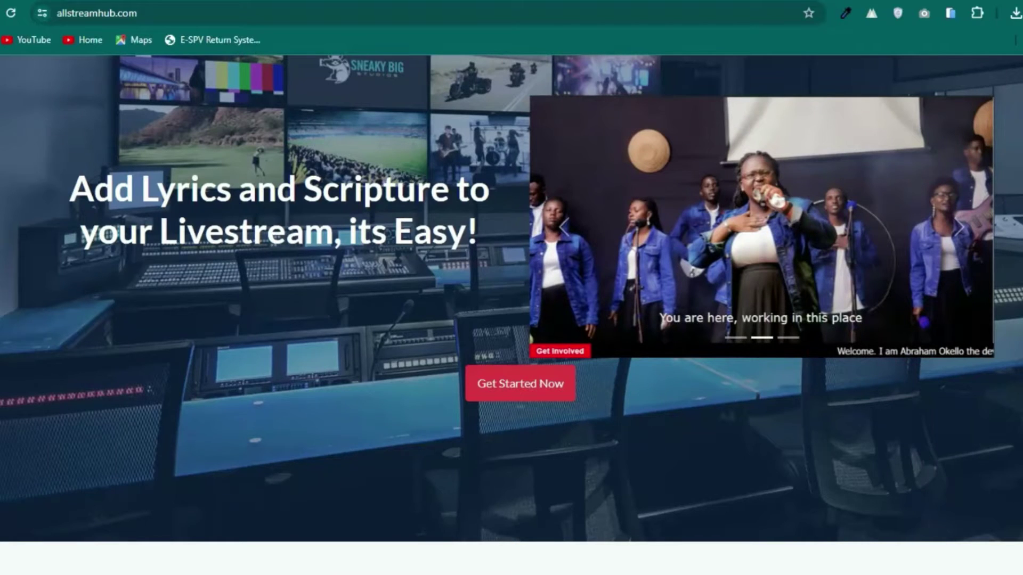
scroll(512, 298, down, 15)
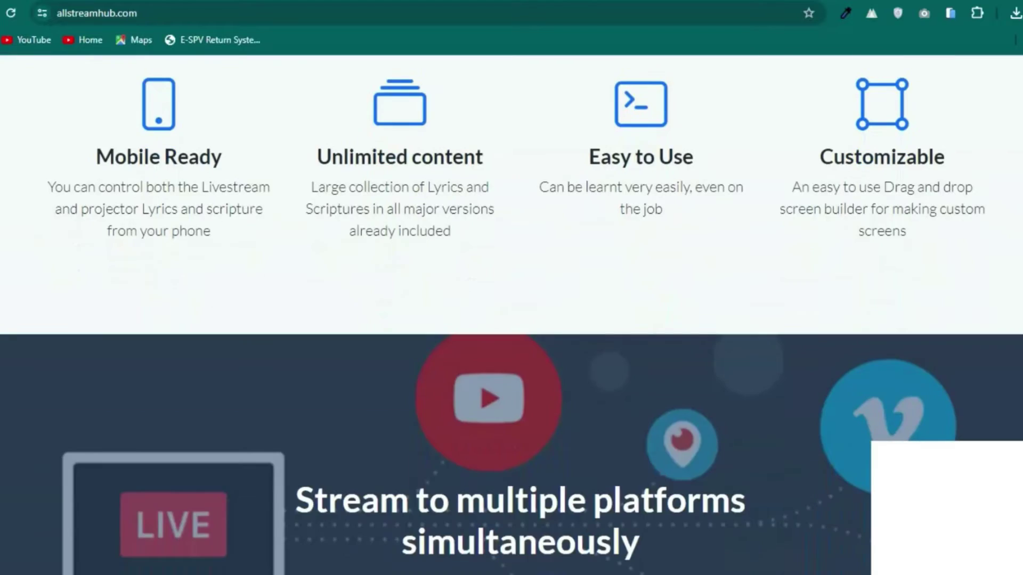
scroll(512, 314, down, 15)
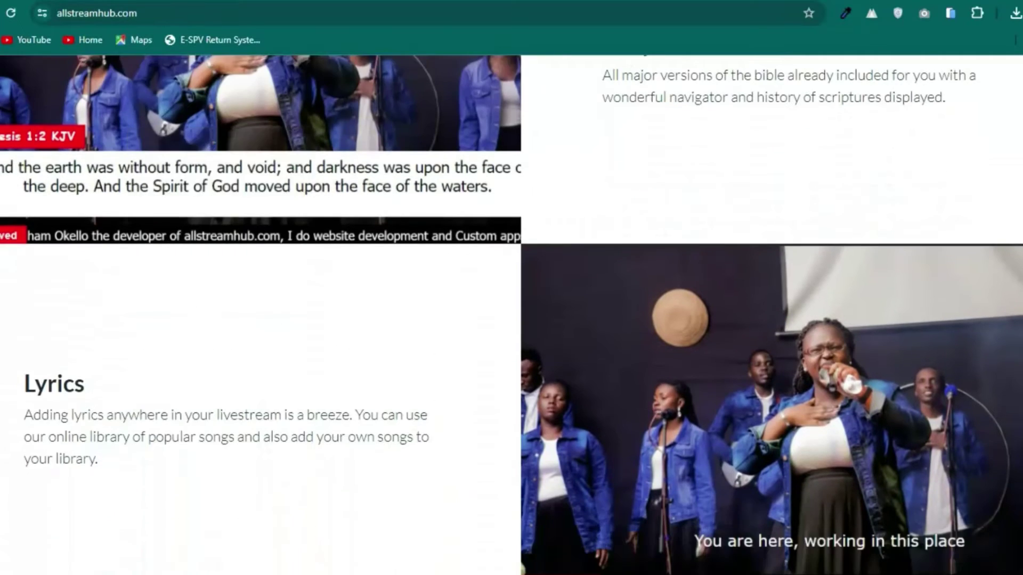
scroll(511, 315, up, 20)
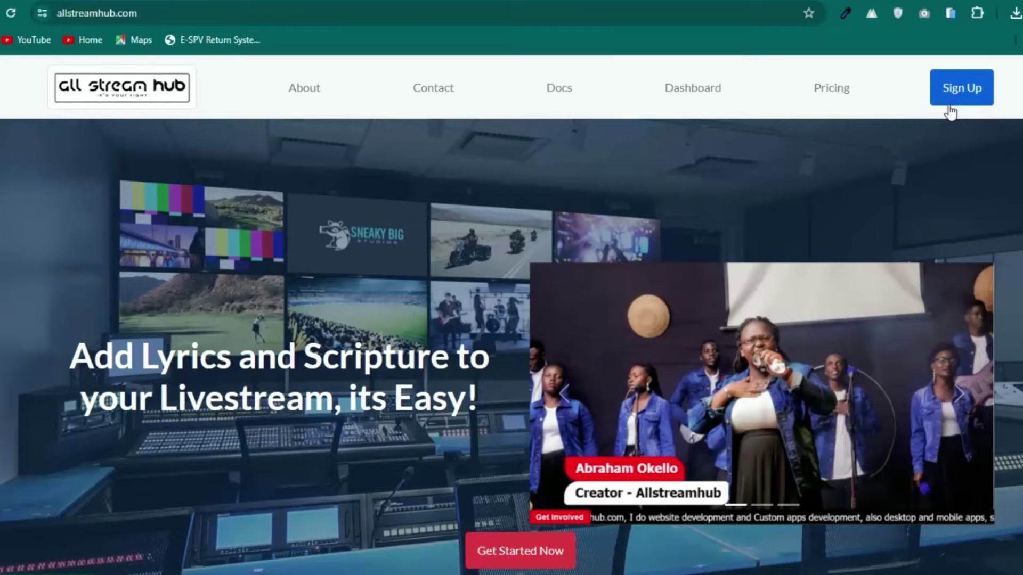
click(831, 95)
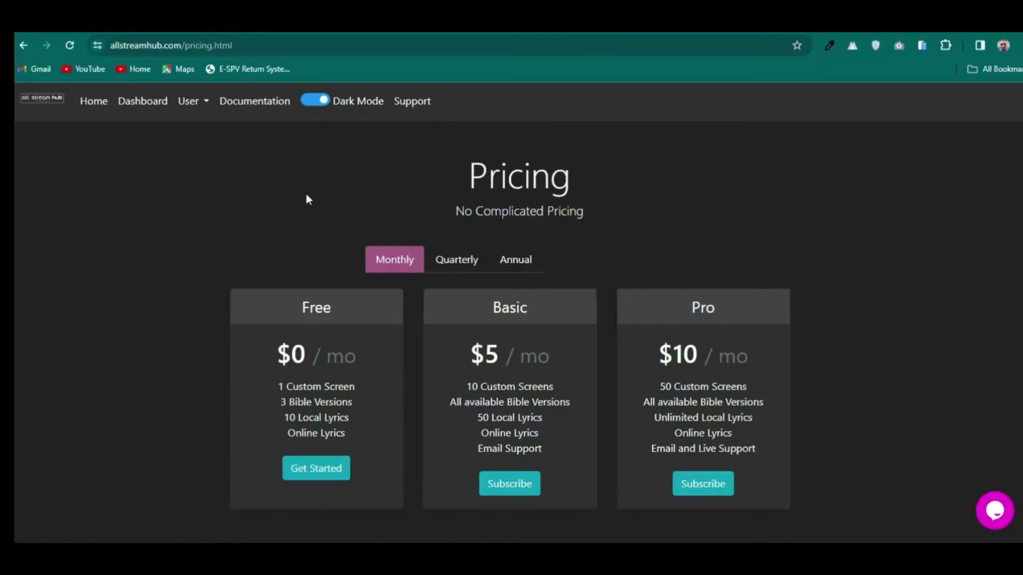
Step: Open the dashboard and examine the default screen's Main, Main Info and Slider text fields
click(144, 101)
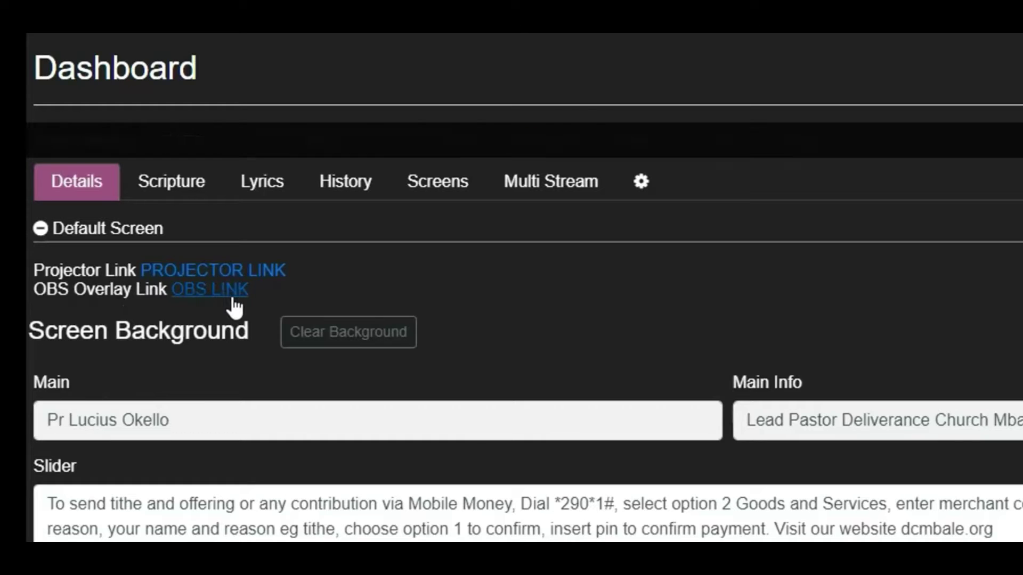
click(187, 405)
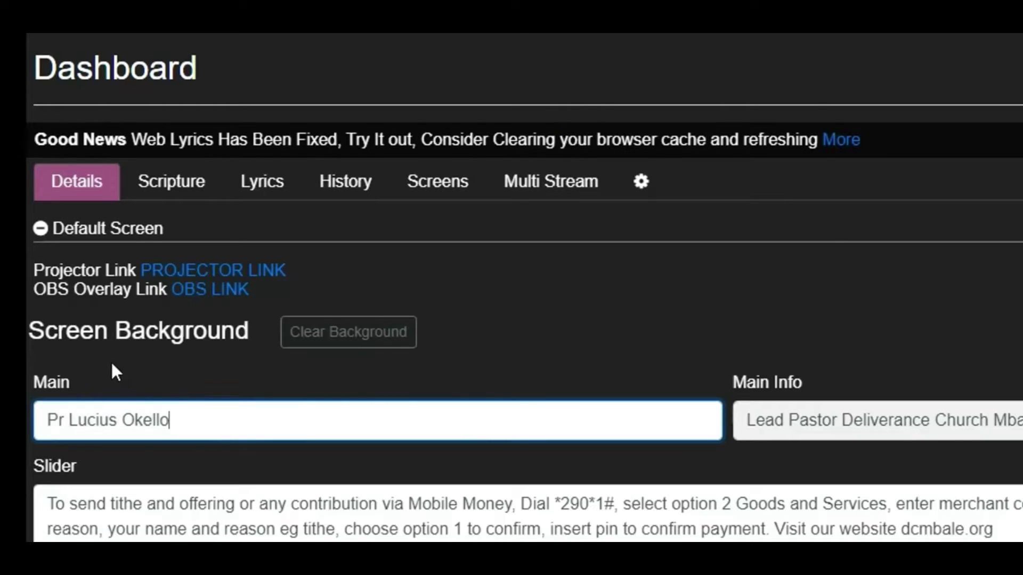
double_click(47, 387)
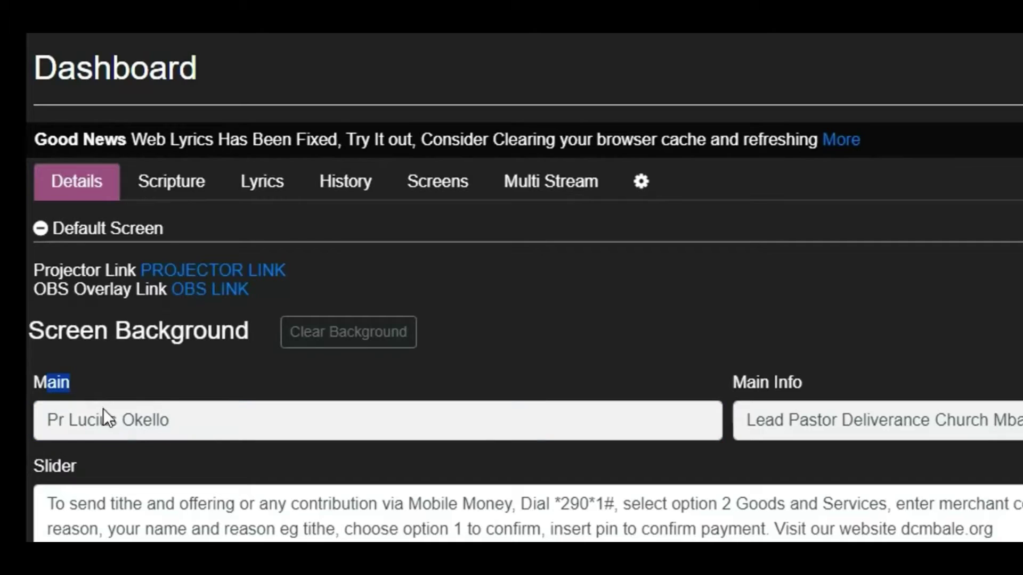
click(212, 428)
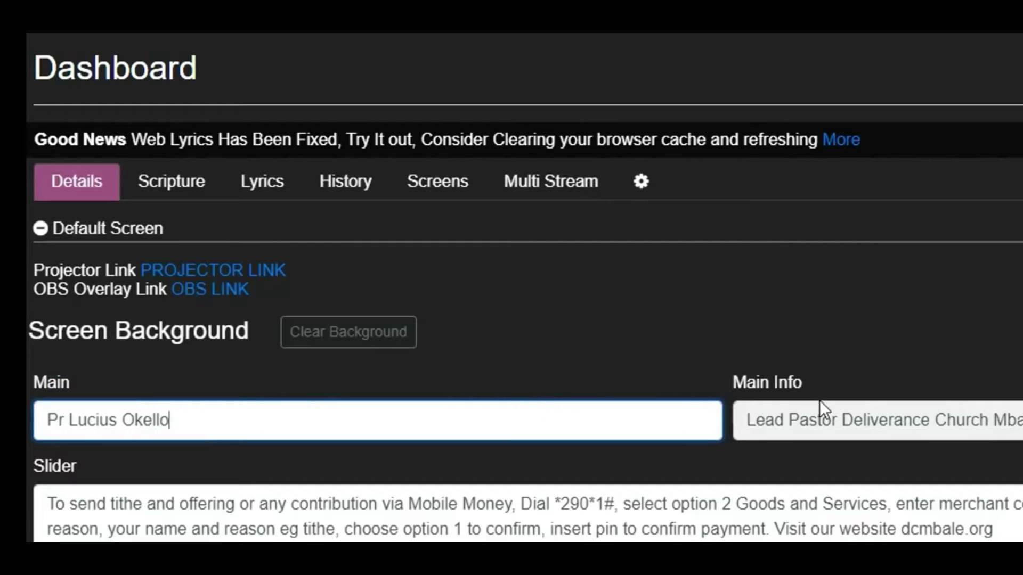
click(822, 428)
click(802, 507)
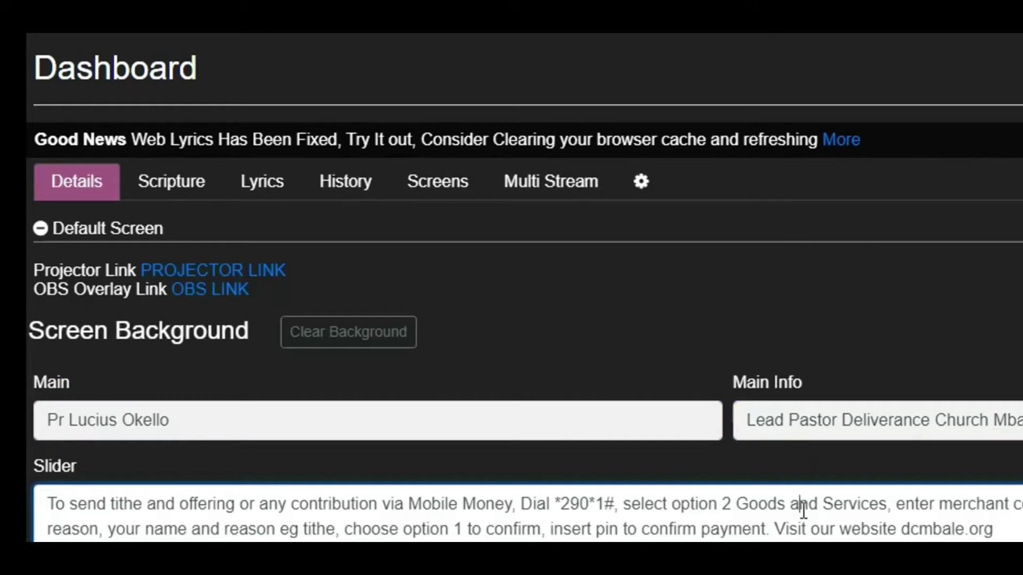
click(644, 440)
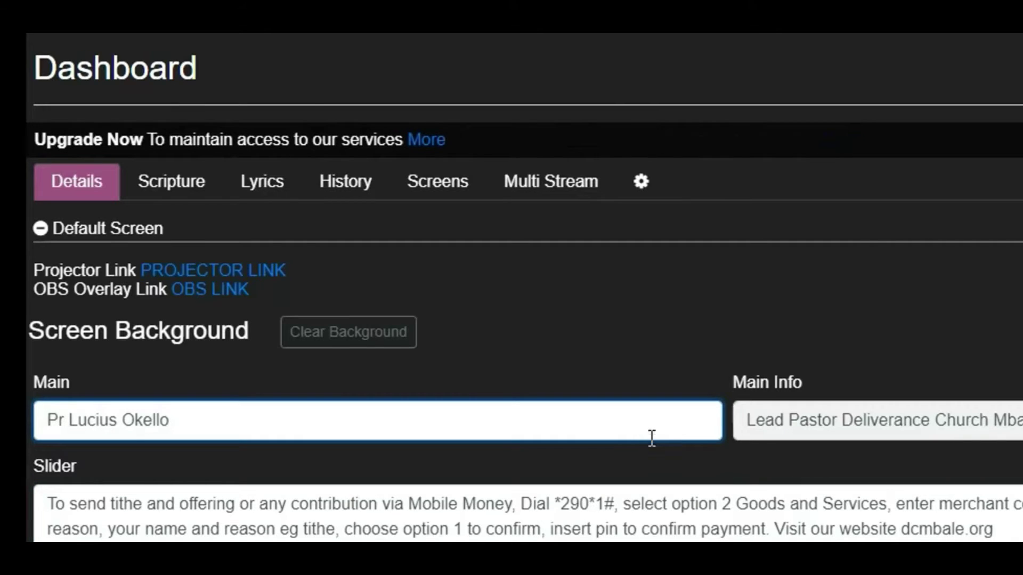
click(878, 413)
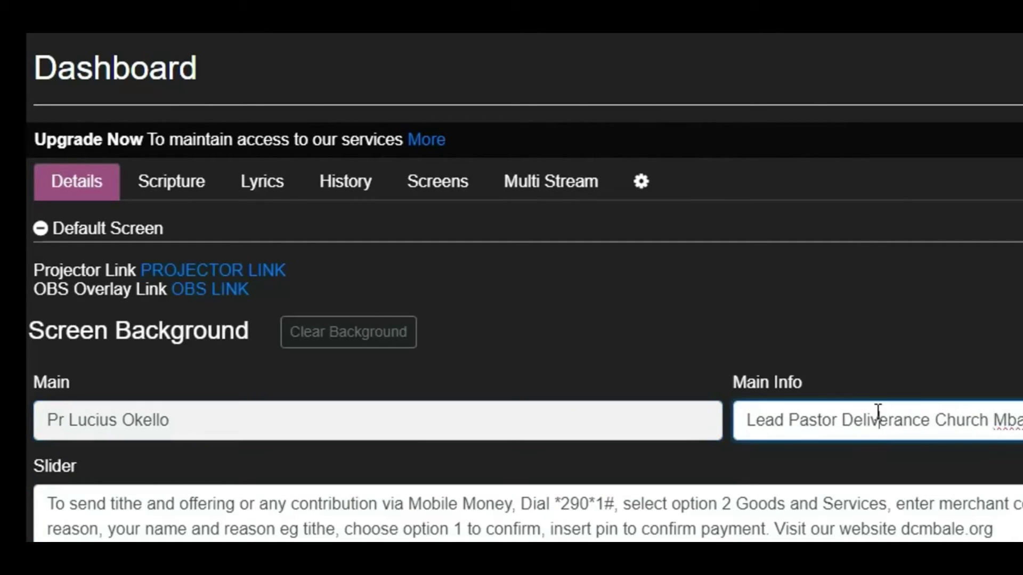
click(607, 410)
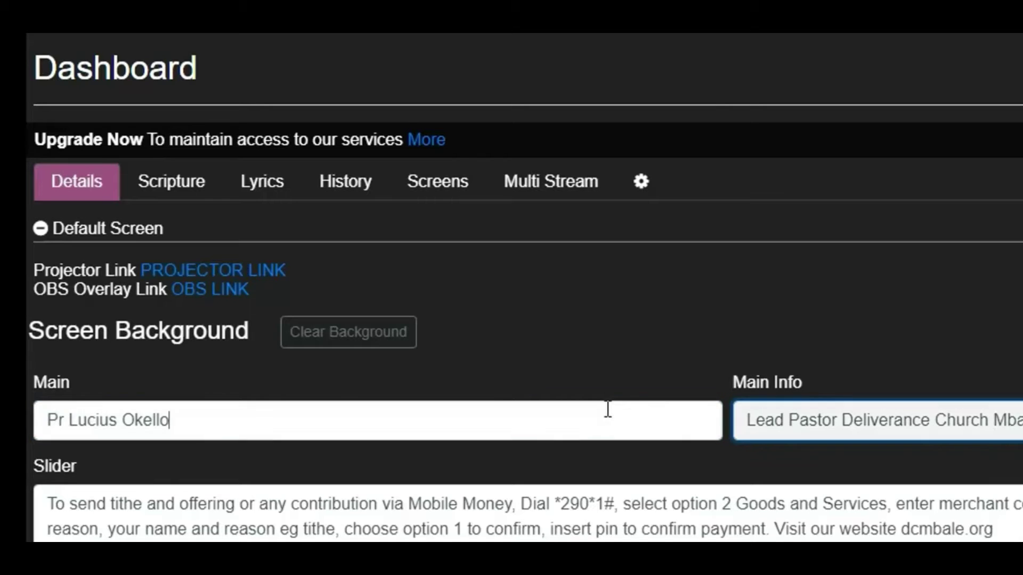
click(813, 415)
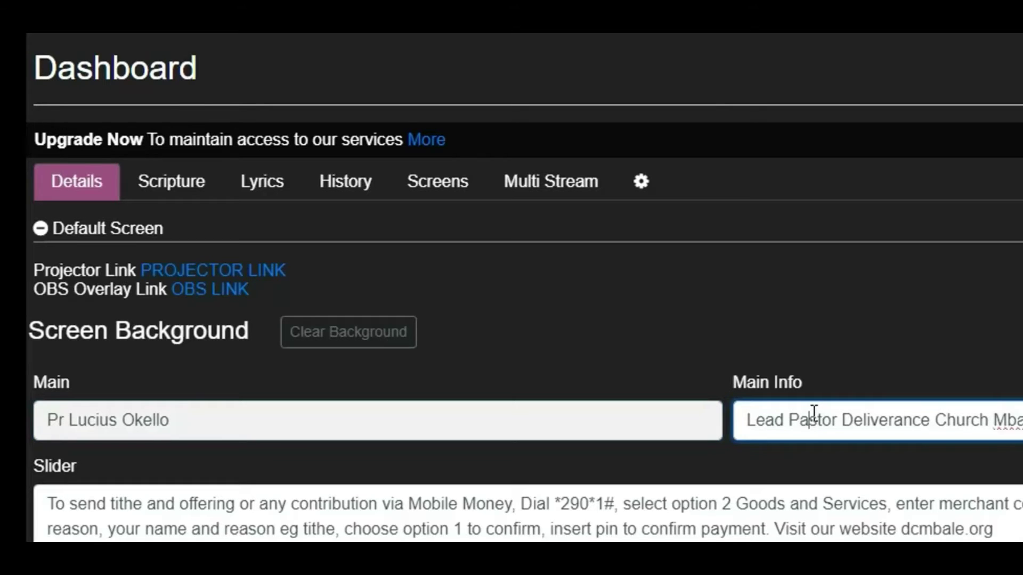
click(680, 509)
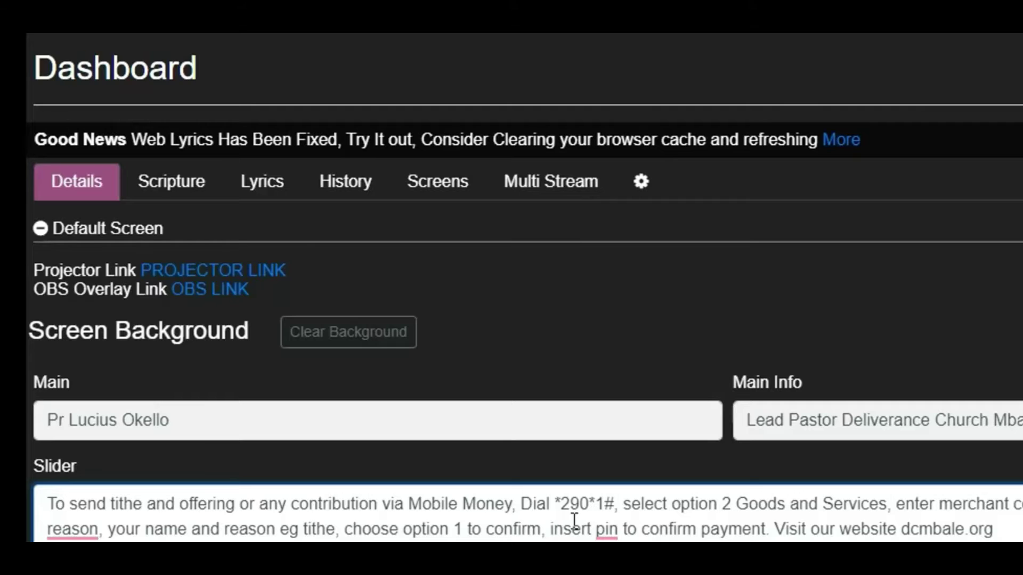
Step: Examine the dashboard's Scripture, local and web Lyrics, History, Screens and Multi Stream sections
click(167, 181)
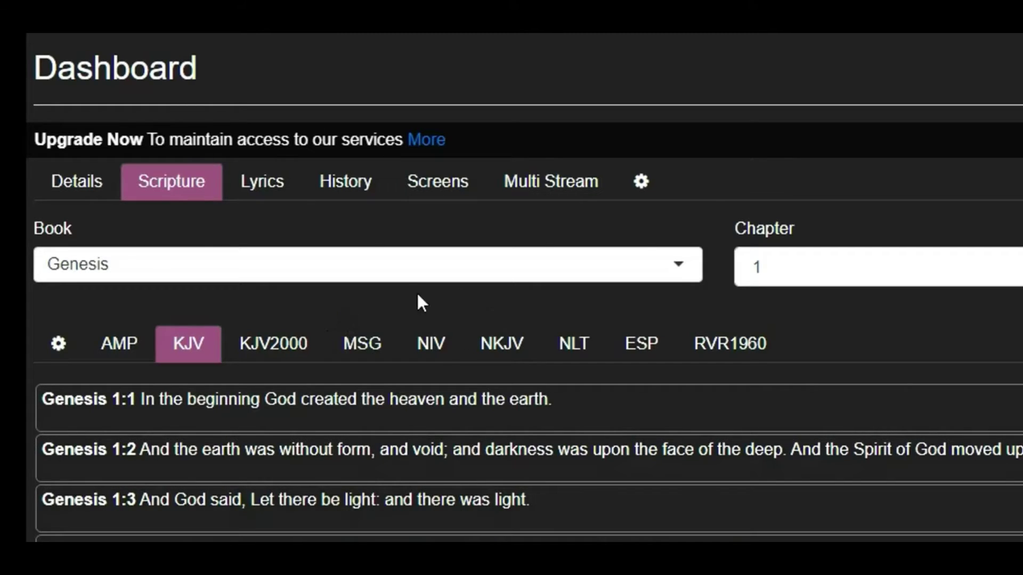
click(270, 191)
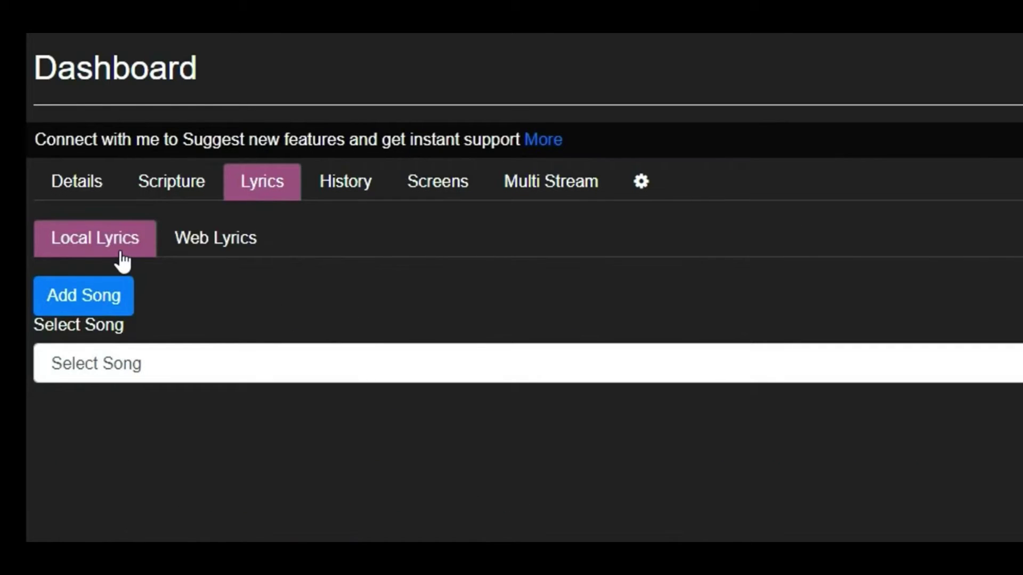
click(202, 252)
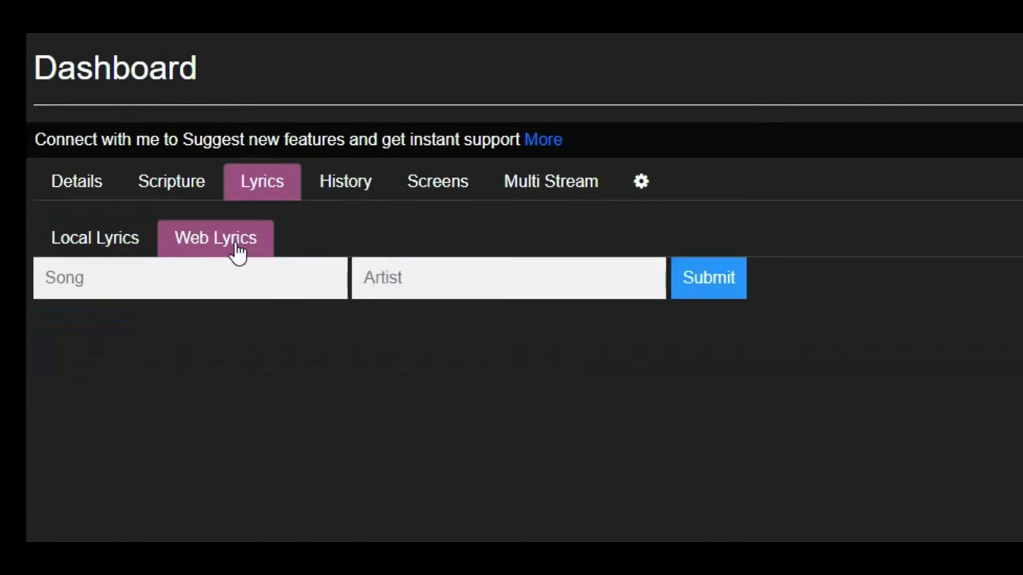
click(335, 194)
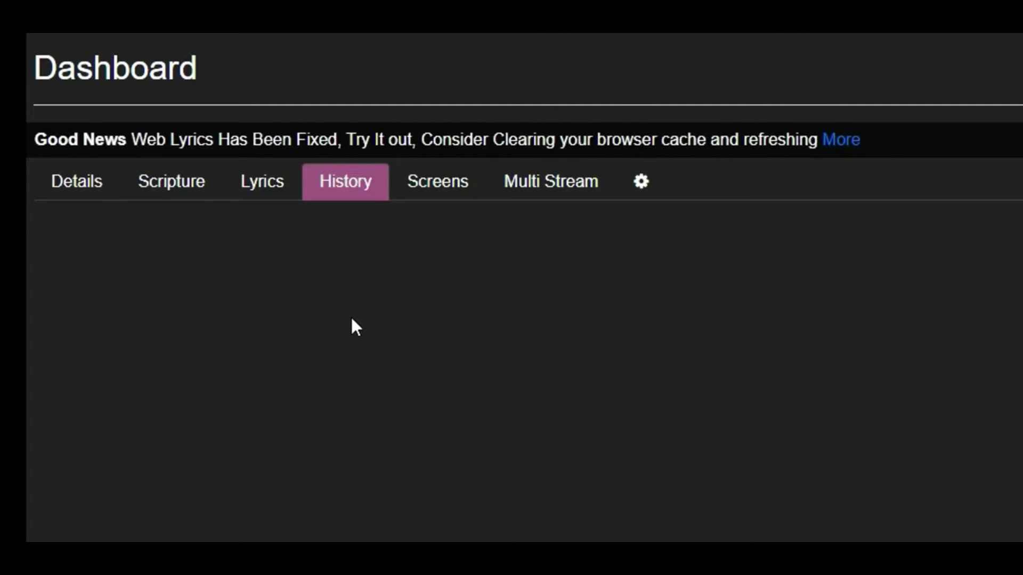
click(440, 191)
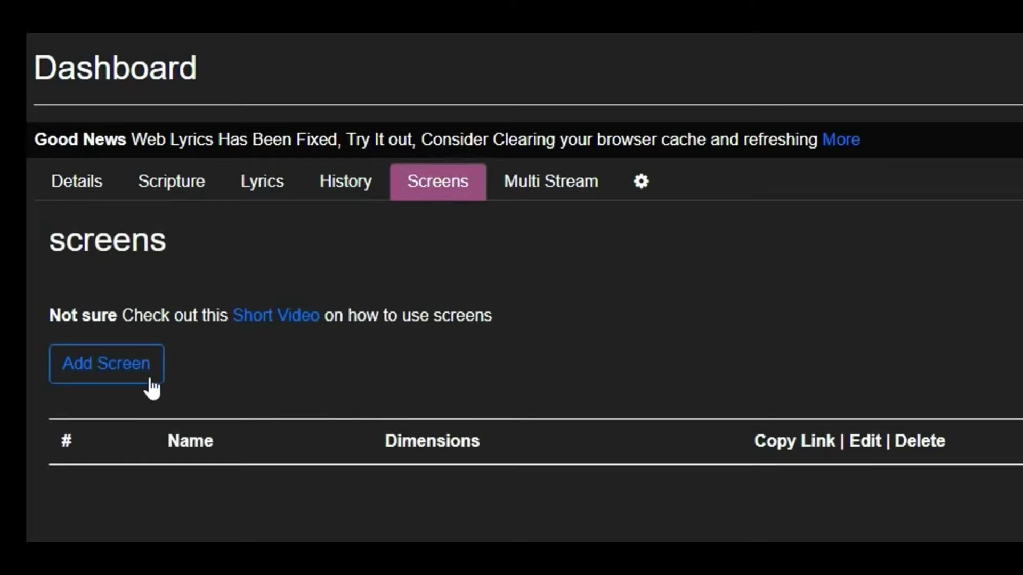
click(548, 203)
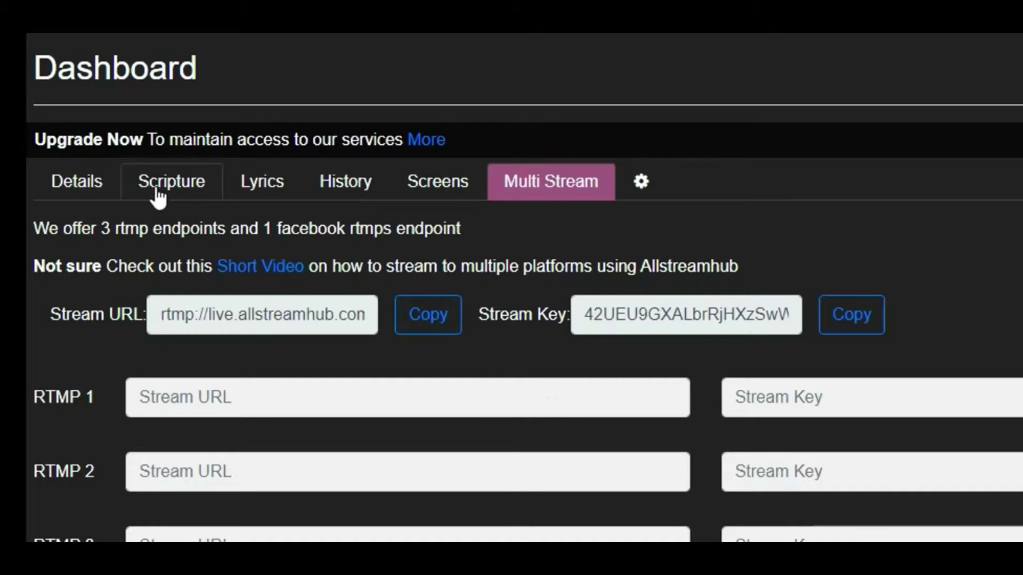
Step: Return to the default screen's details and expand the Default Projector Screen and Default OBS Screen previews
click(95, 193)
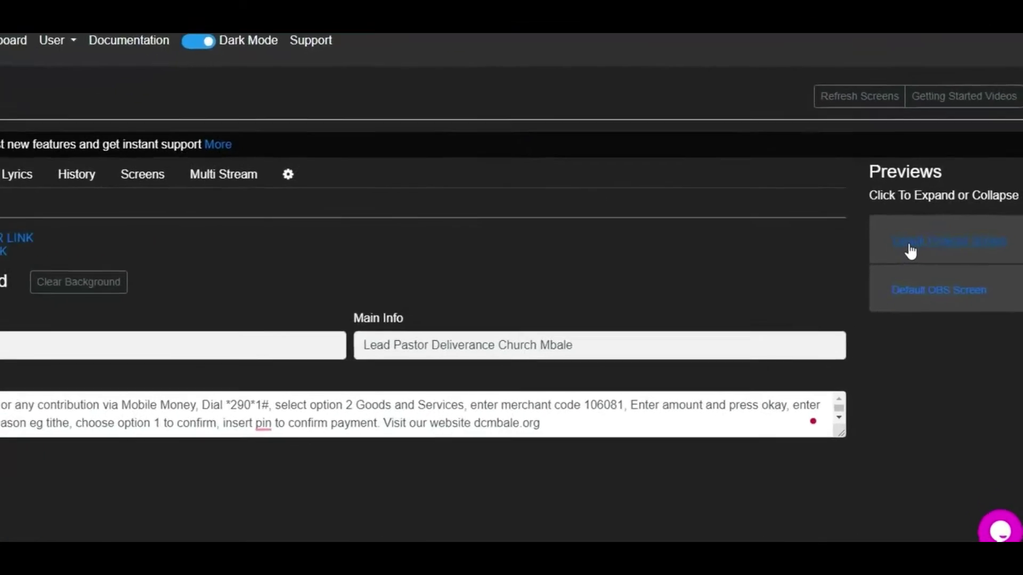
click(938, 273)
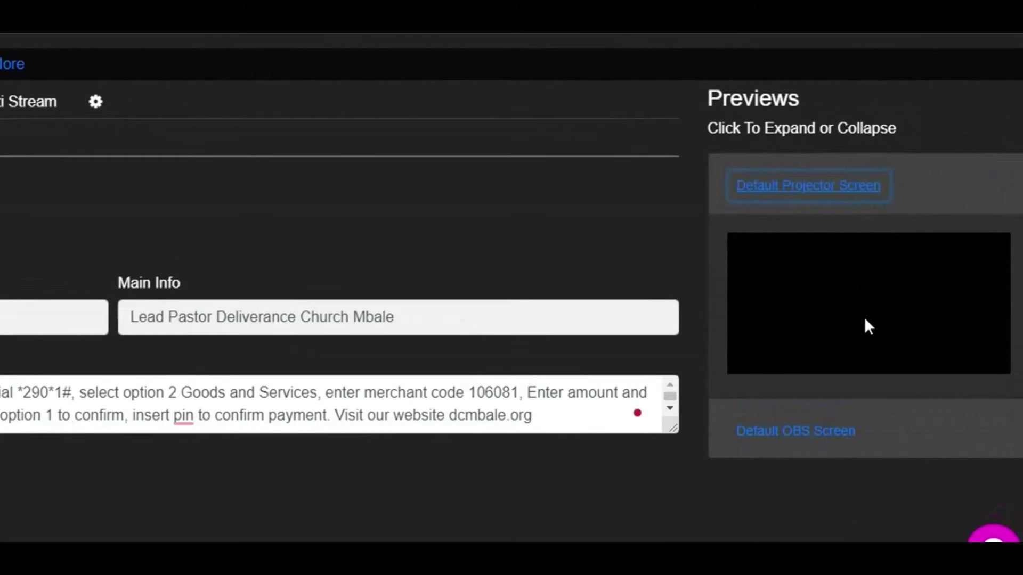
click(796, 440)
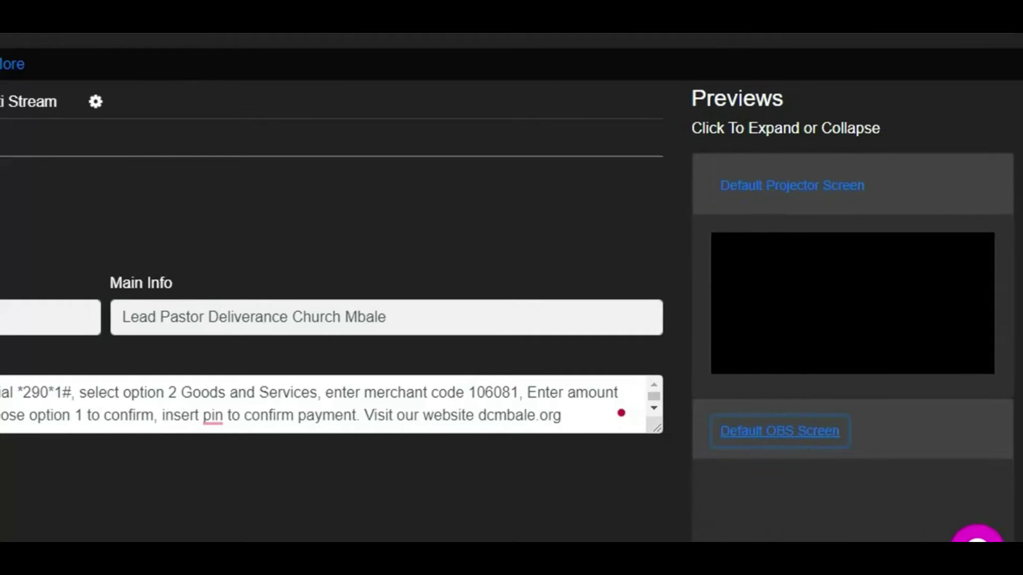
scroll(511, 288, down, 1)
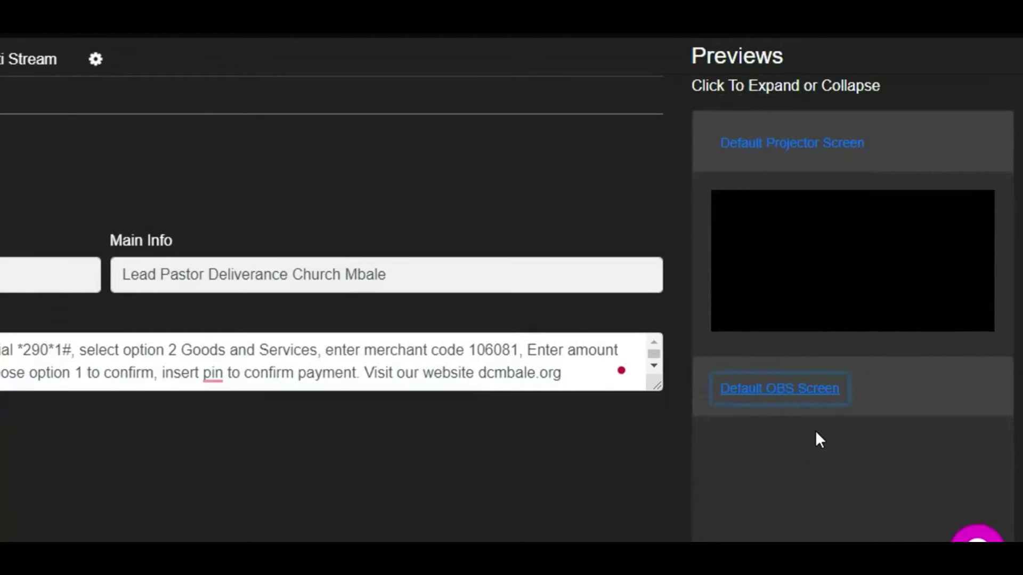
scroll(511, 235, up, 1)
scroll(511, 234, up, 1)
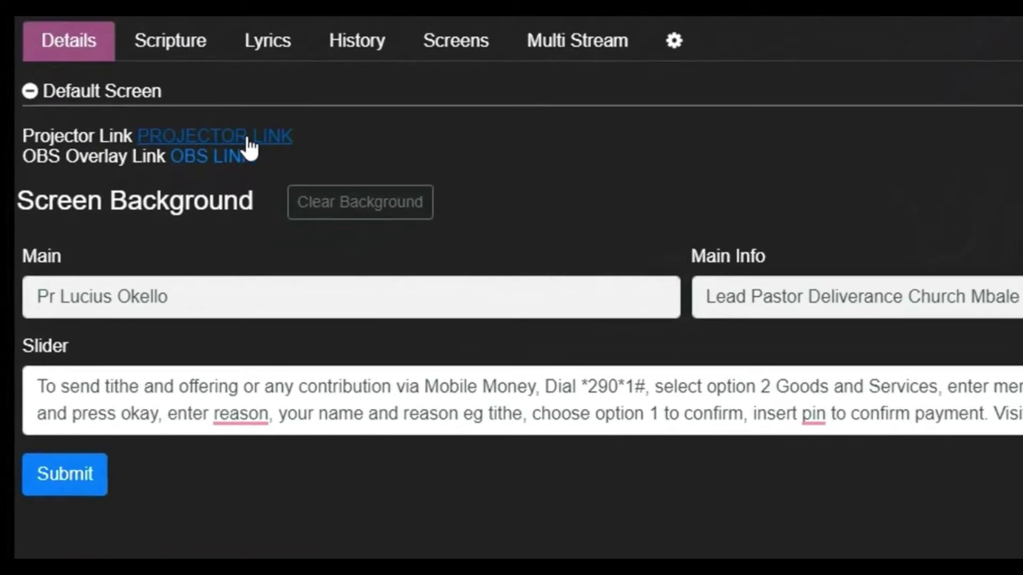
Step: Open the default screen's projector link and copy its web address
click(247, 140)
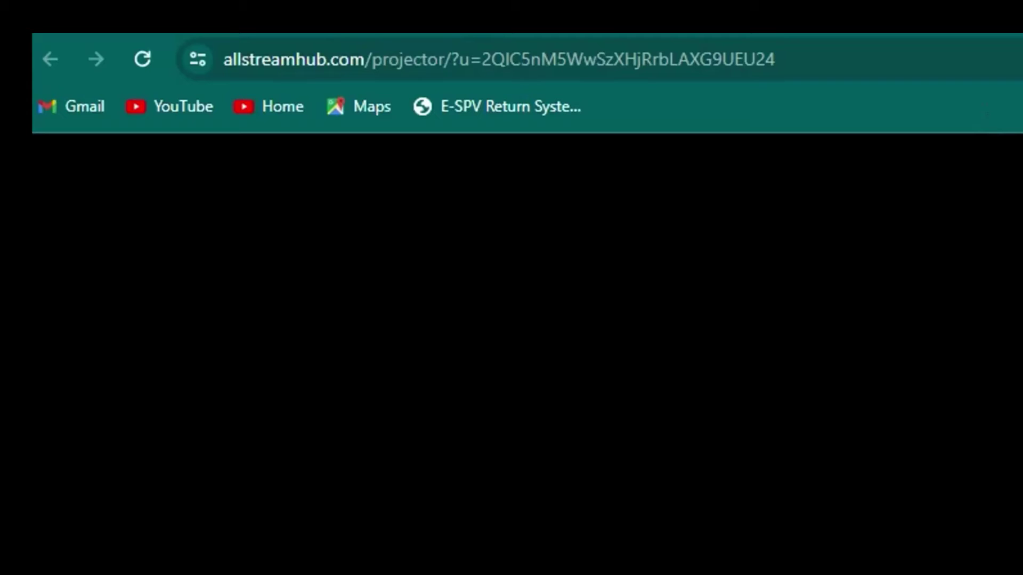
click(865, 61)
key(ctrl+c)
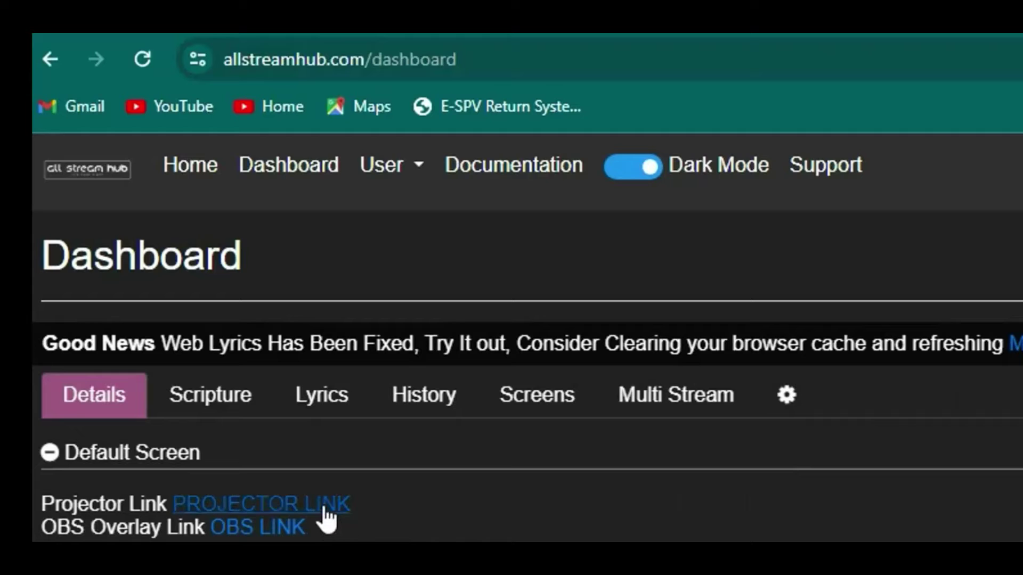
right_click(324, 510)
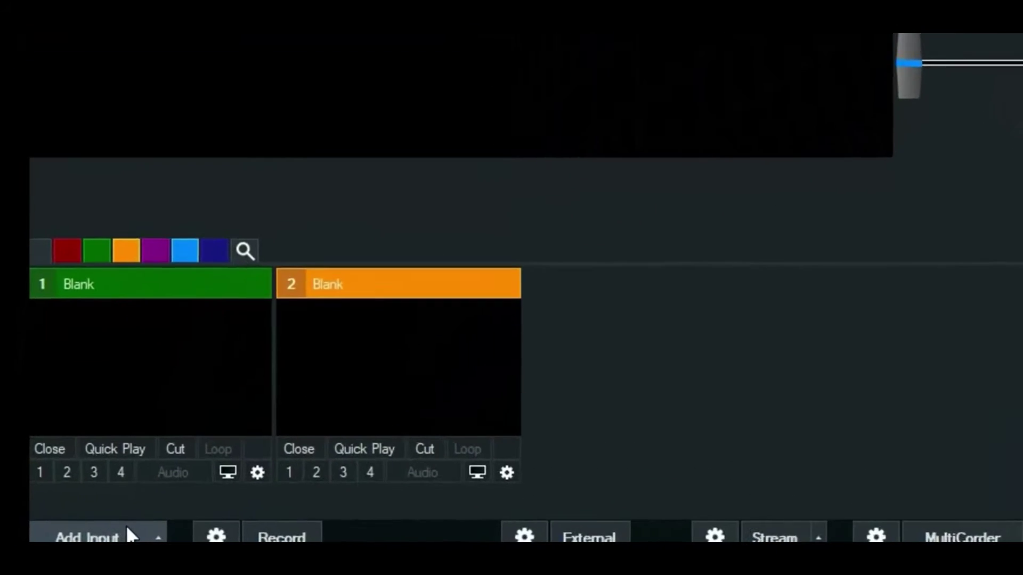
Step: Start a new Web Browser input in vMix and enter the copied projector link as its URL
click(153, 530)
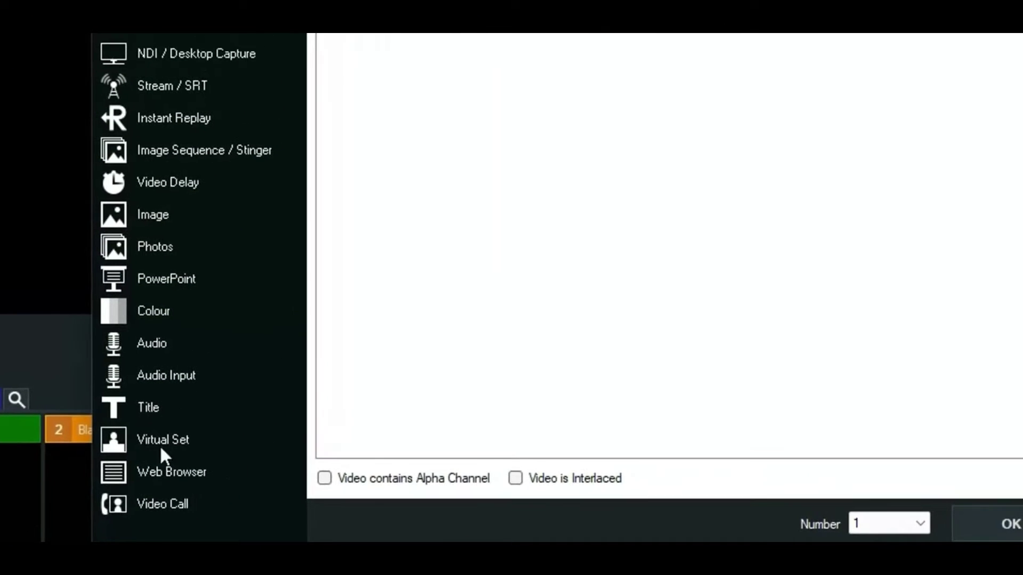
click(191, 472)
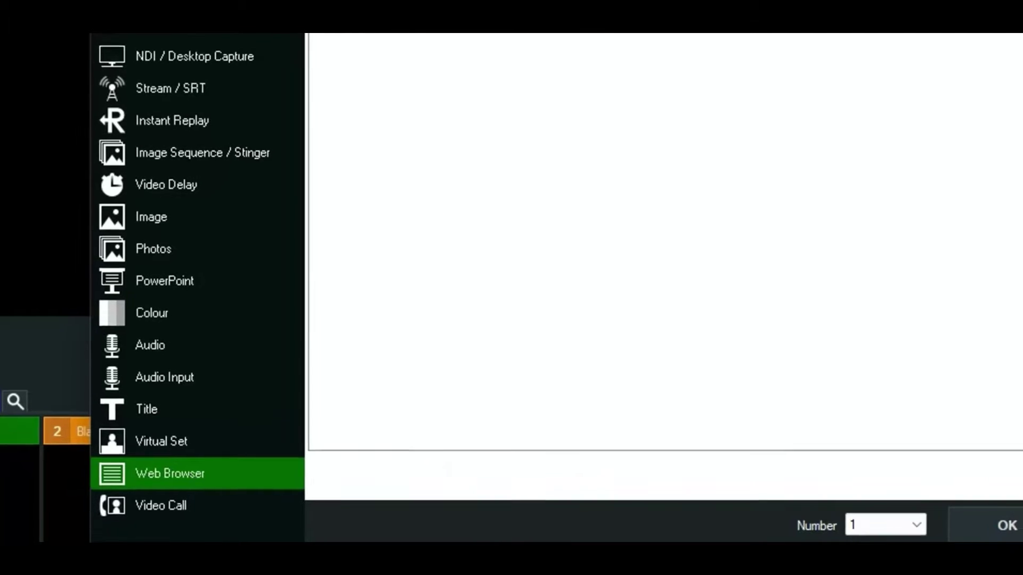
click(488, 0)
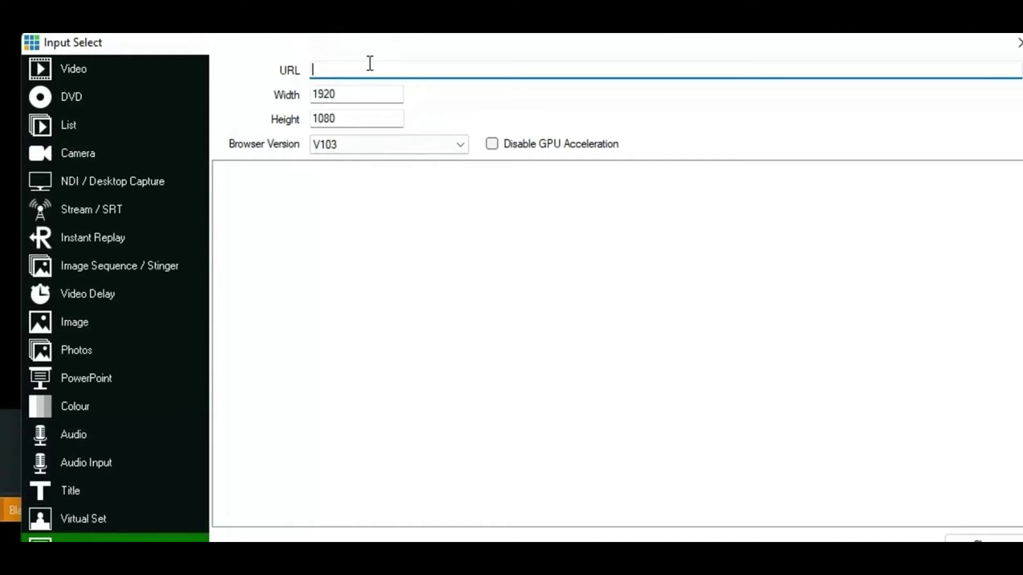
key(ctrl+v)
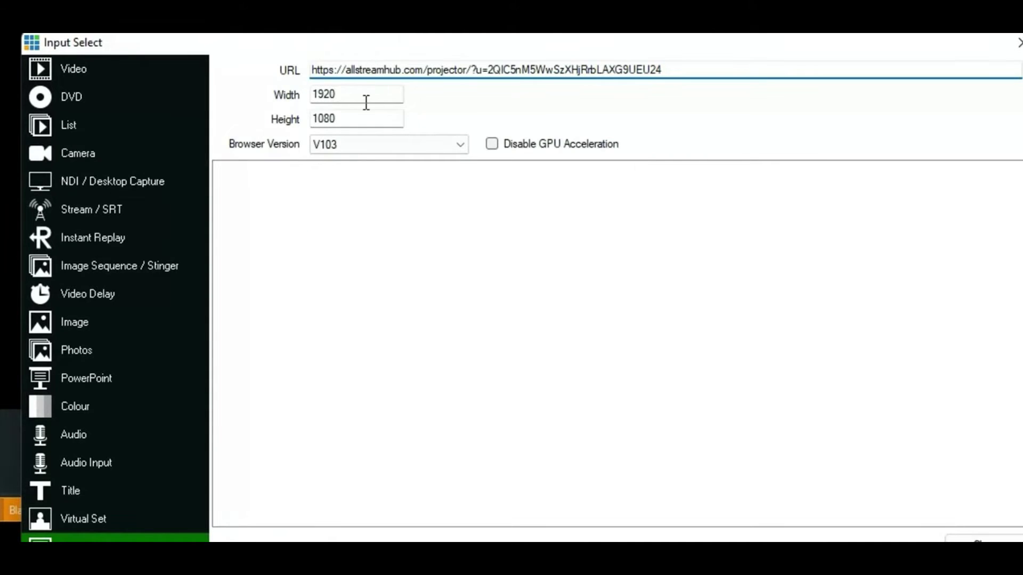
Step: Set the browser input's width to 1280 and height to 720, and add it to the production
click(348, 95)
key(BackSpace)
key(BackSpace)
key(BackSpace)
key(BackSpace)
text(1280)
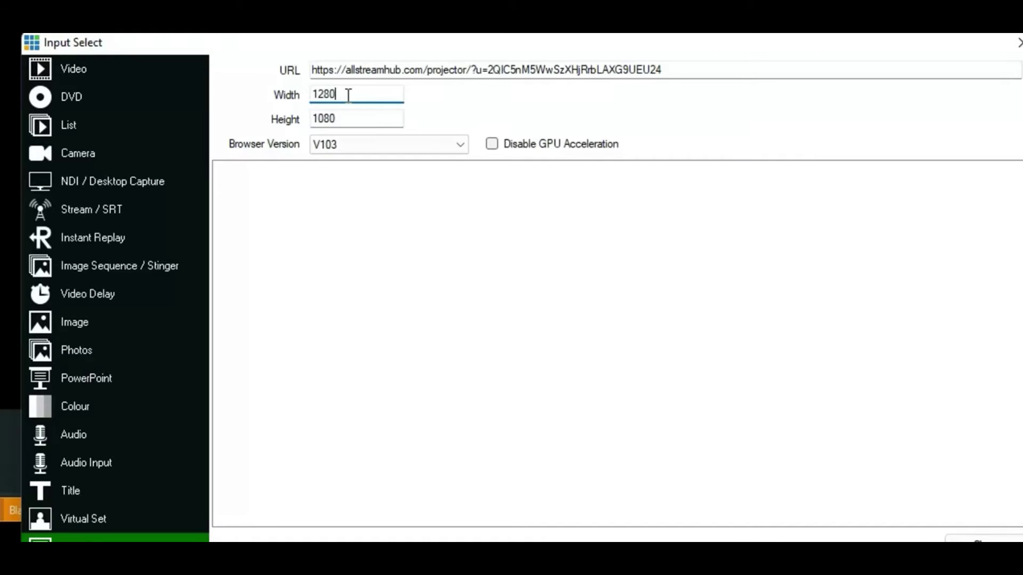
click(353, 121)
key(BackSpace)
key(BackSpace)
key(BackSpace)
key(BackSpace)
text(720)
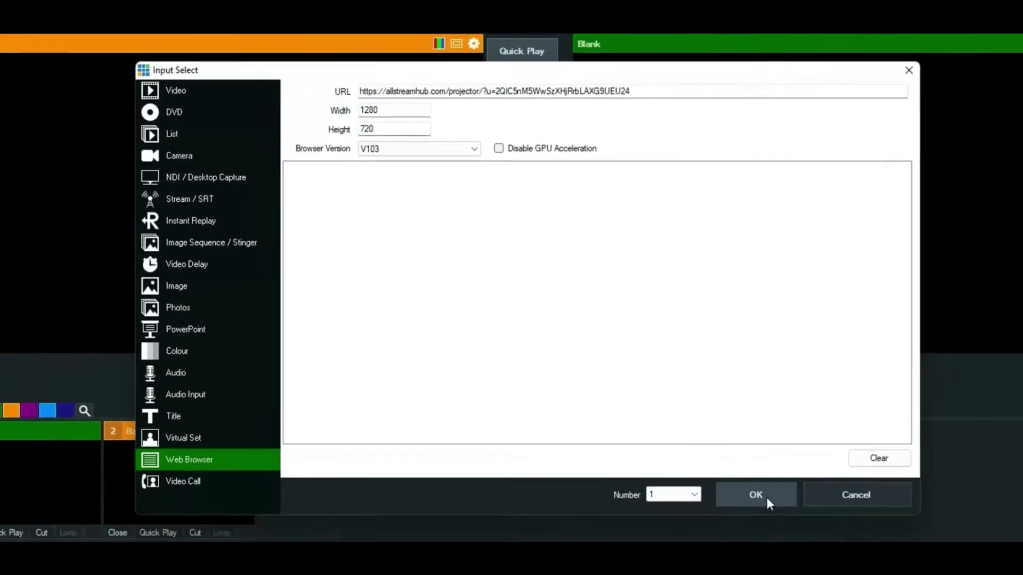
click(735, 457)
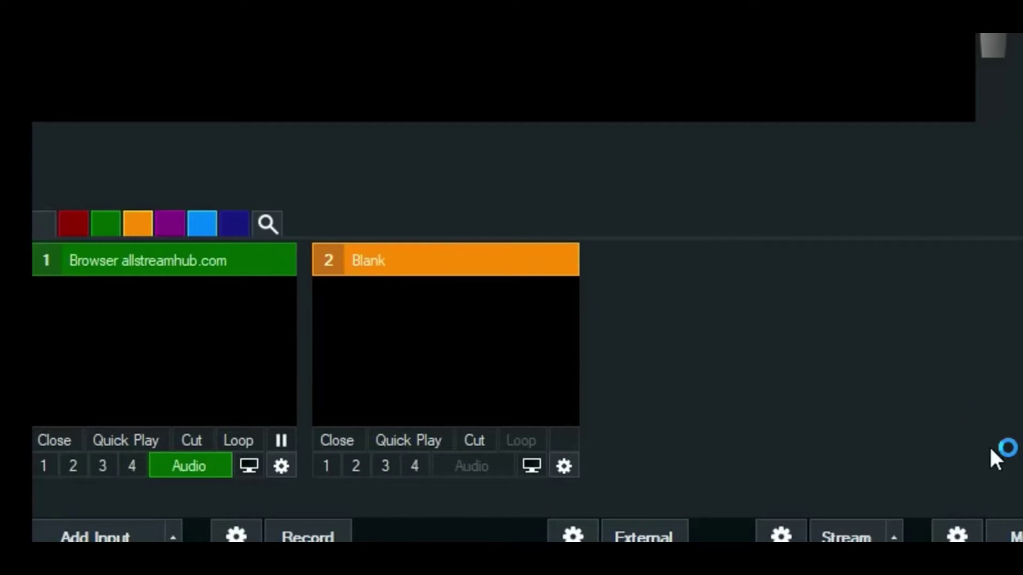
Step: Switch back to the Allstreamhub dashboard and examine the Local Lyrics and Web Lyrics sections of its lyrics area
mouse_move(535, 528)
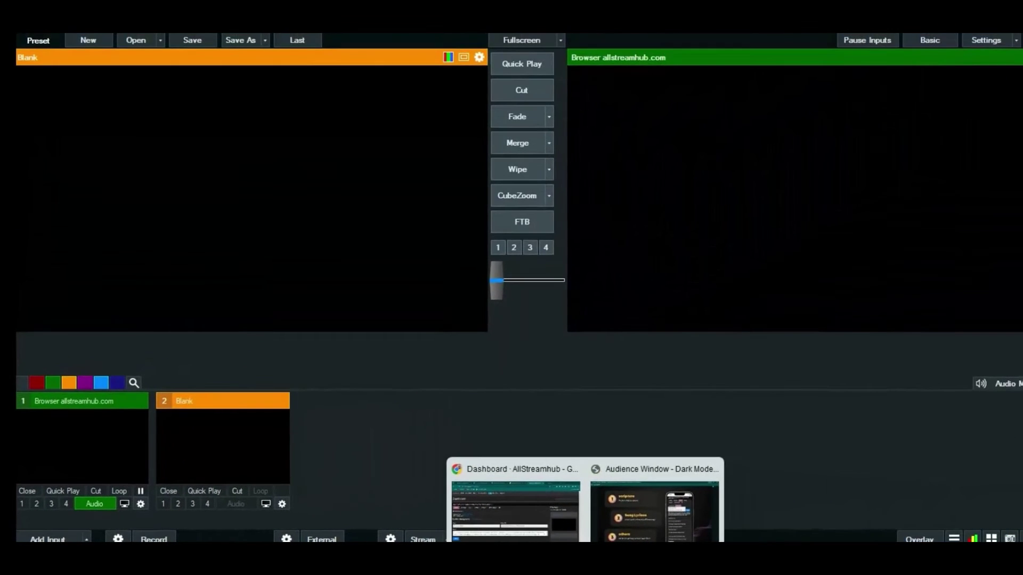
click(536, 527)
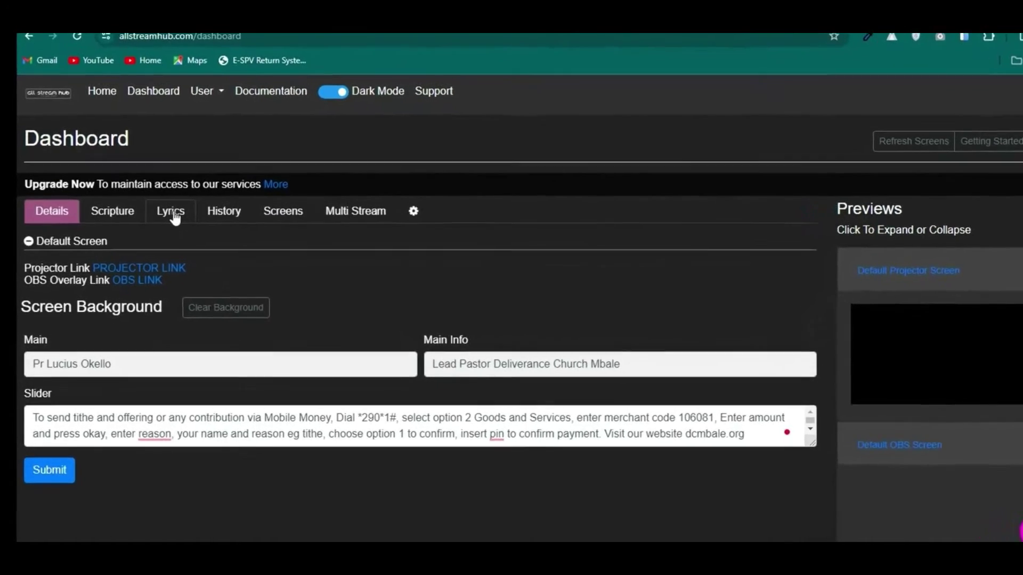
click(163, 225)
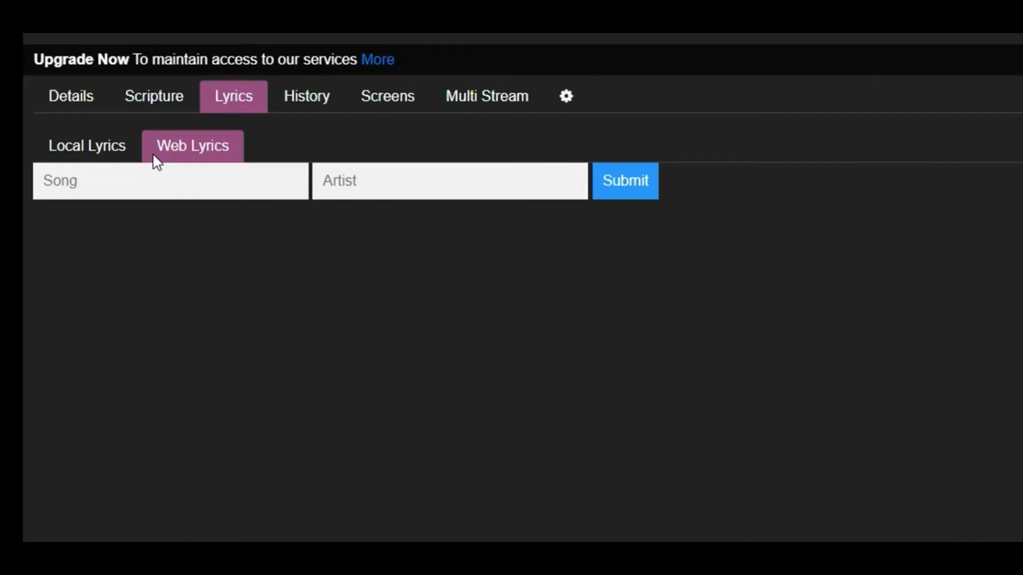
click(114, 152)
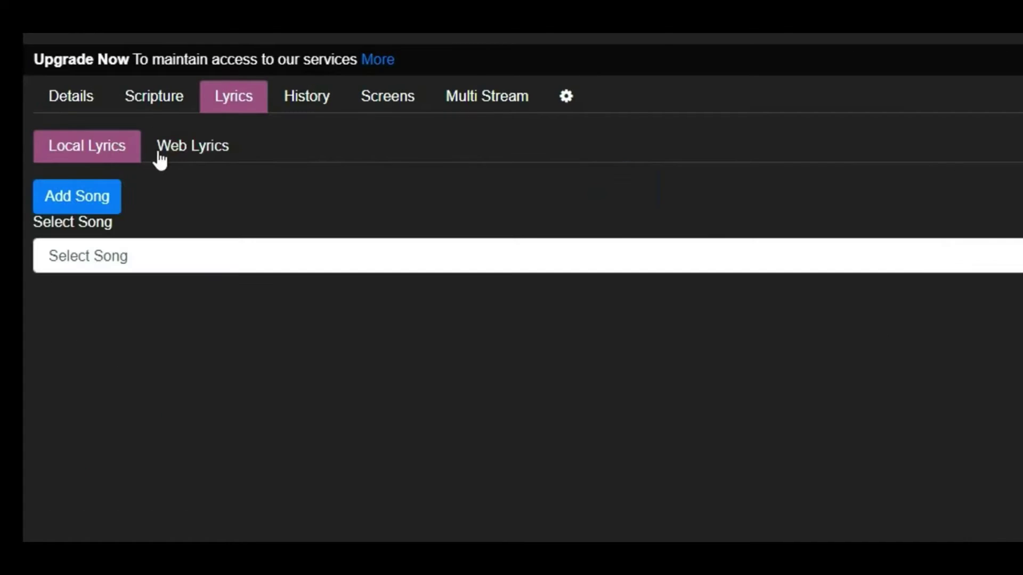
click(221, 159)
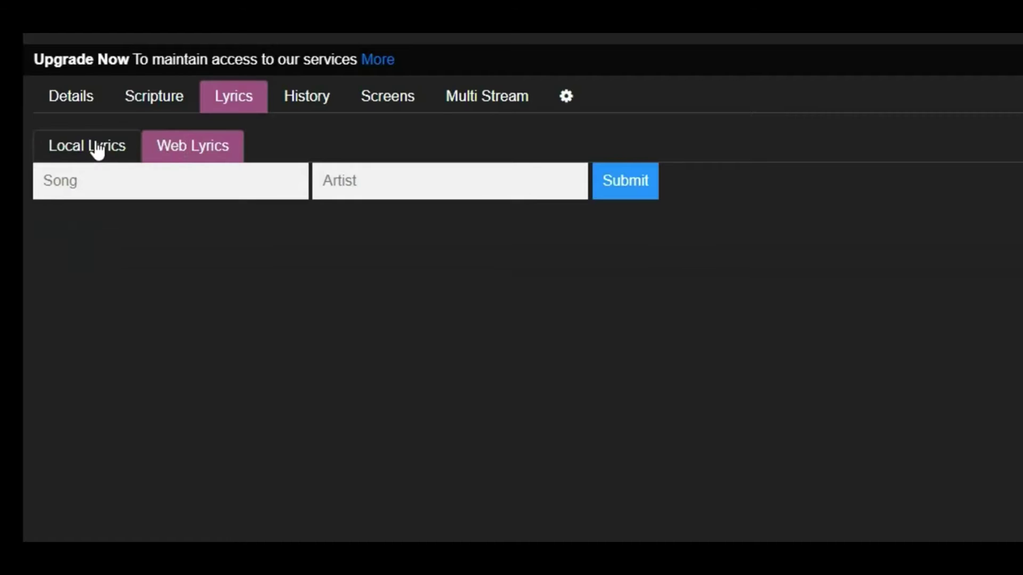
click(98, 151)
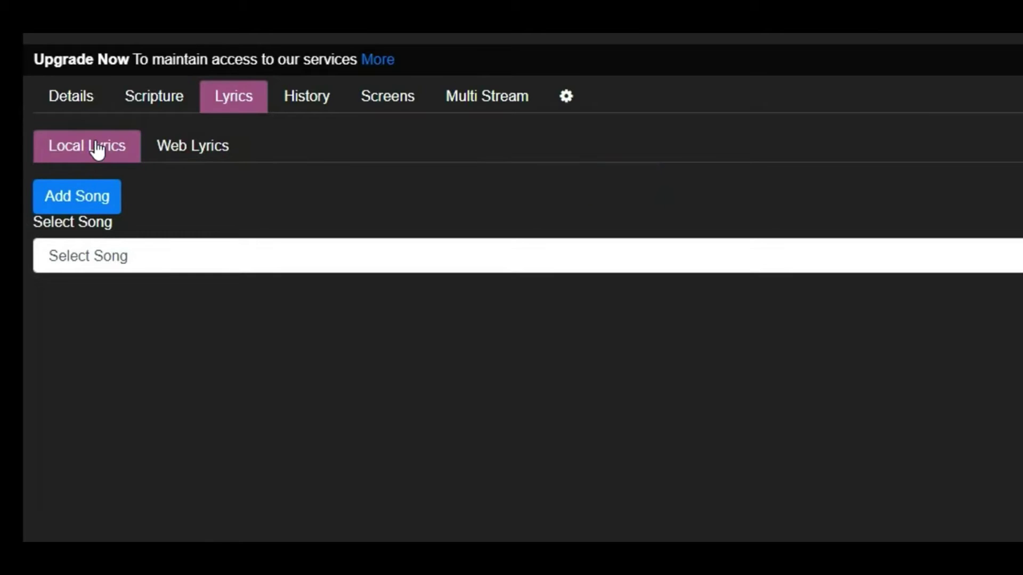
click(183, 144)
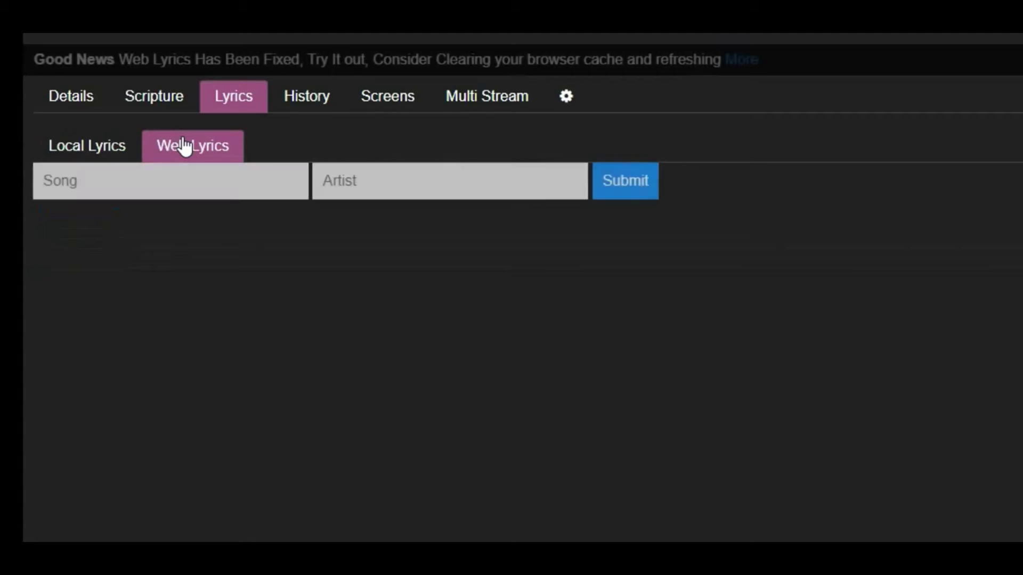
Step: Copy the song title "Goodness of God" from the Google results and enter it as the Web Lyrics song
click(146, 185)
click(389, 195)
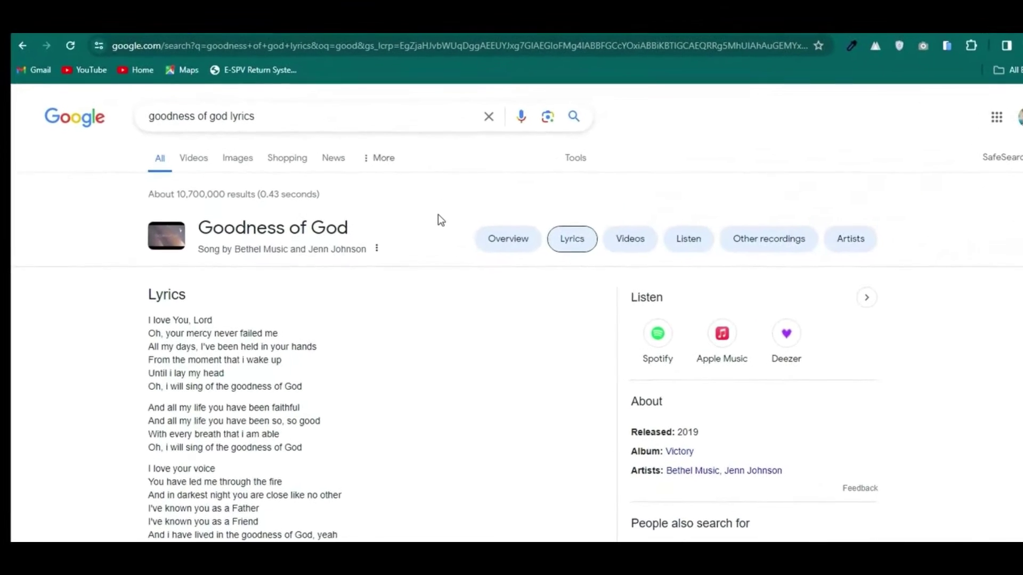
drag(392, 194, 220, 183)
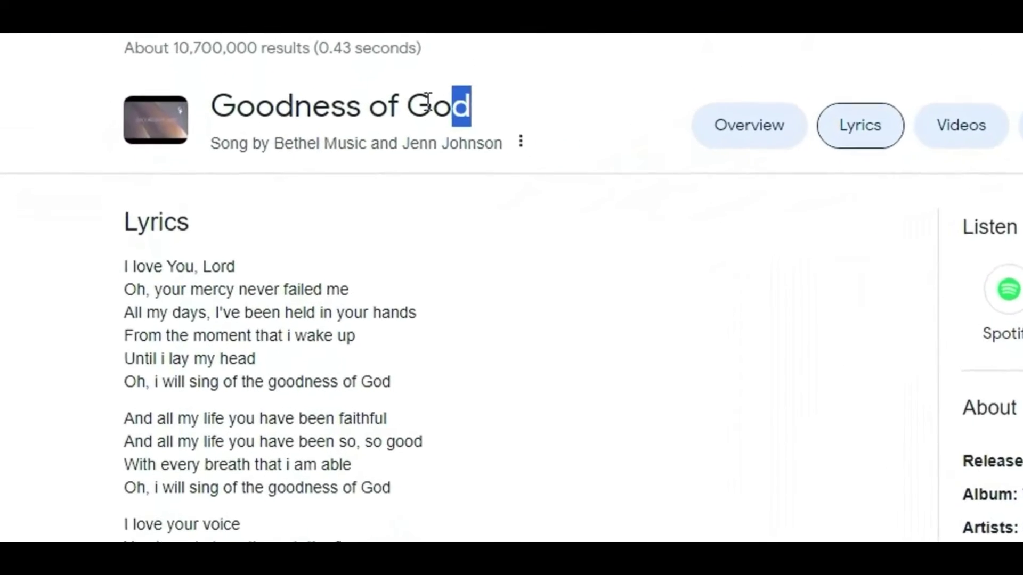
drag(243, 64, 223, 69)
key(ctrl+c)
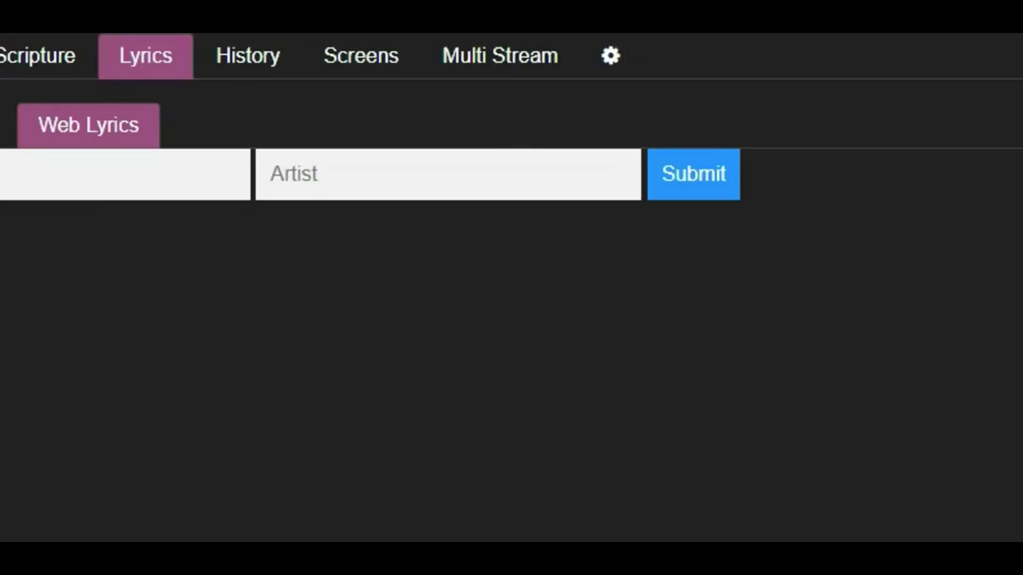
click(320, 174)
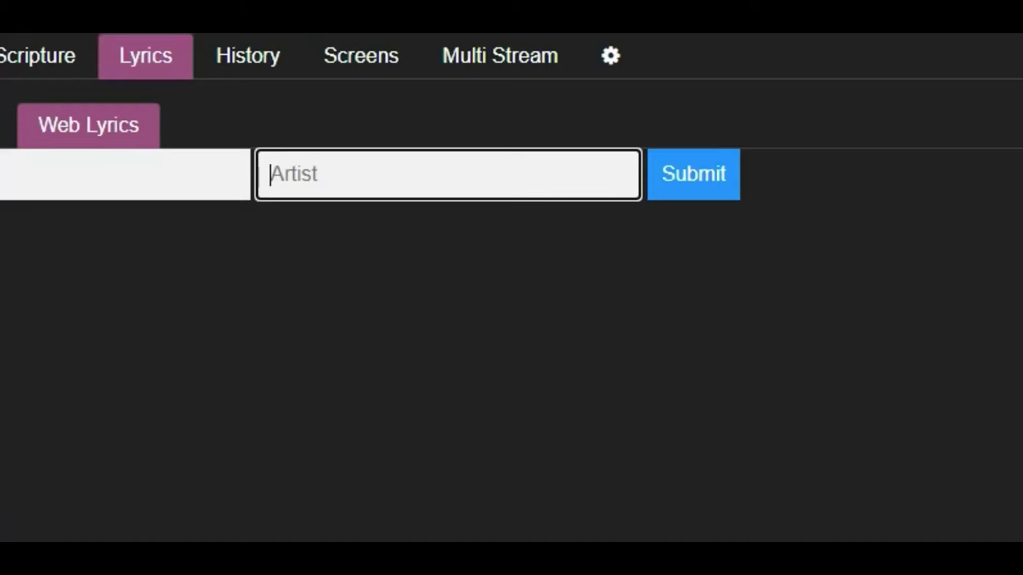
click(264, 218)
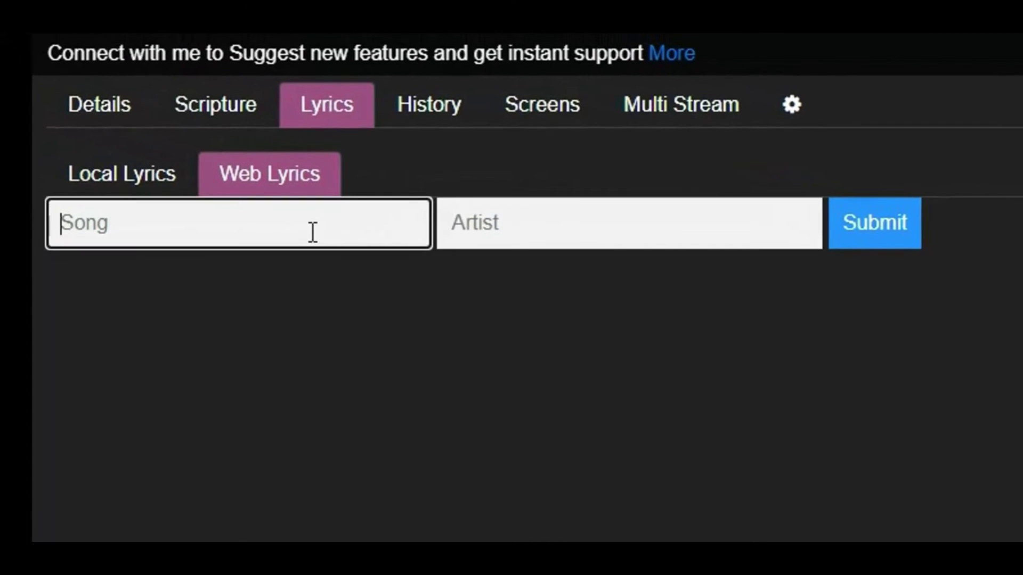
key(ctrl+v)
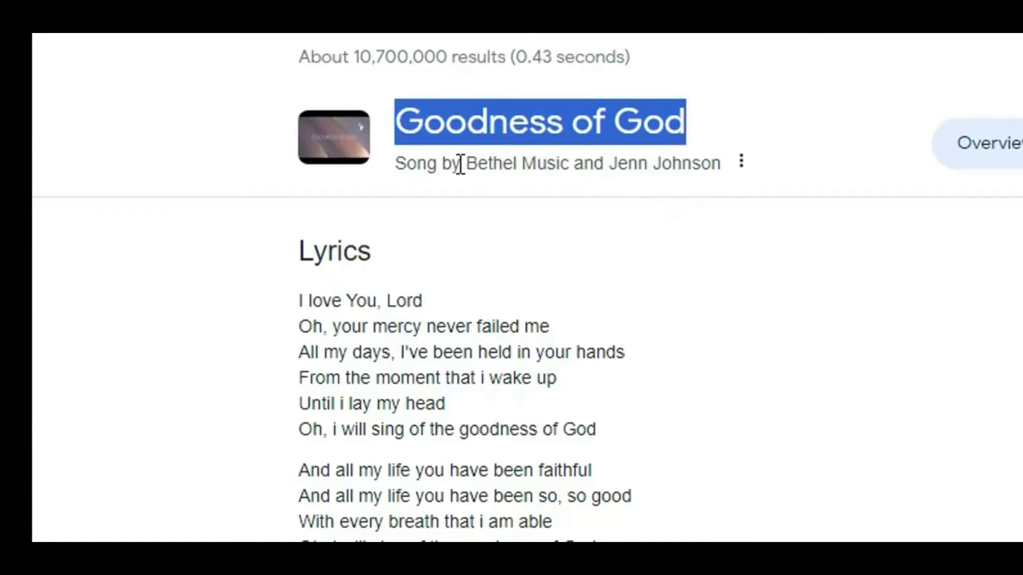
Step: Copy "Bethel Music and Jenn Johnson" from the Google results as the Web Lyrics artist and submit the lyrics search
drag(462, 164, 722, 171)
key(ctrl+c)
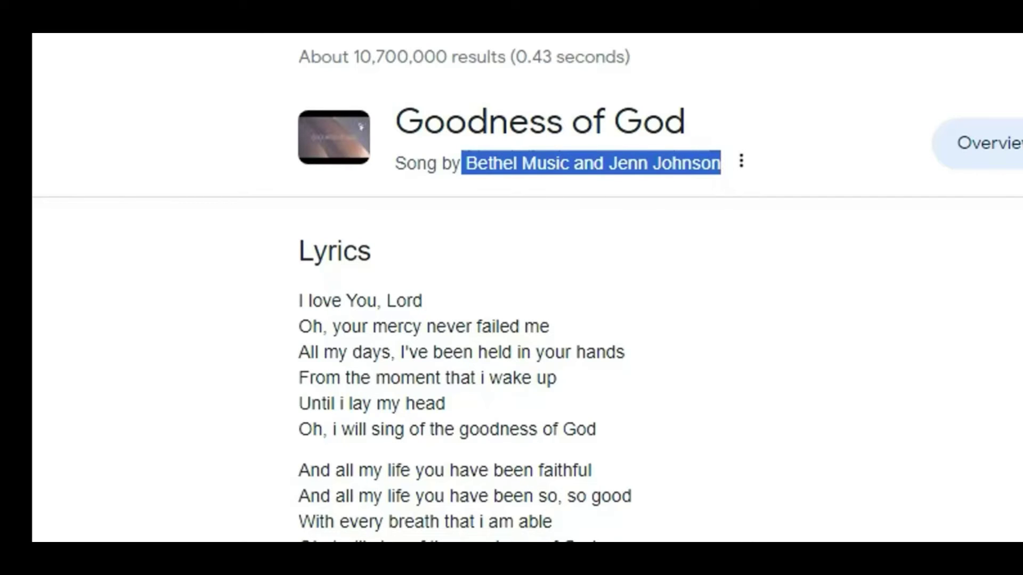
key(alt+Tab)
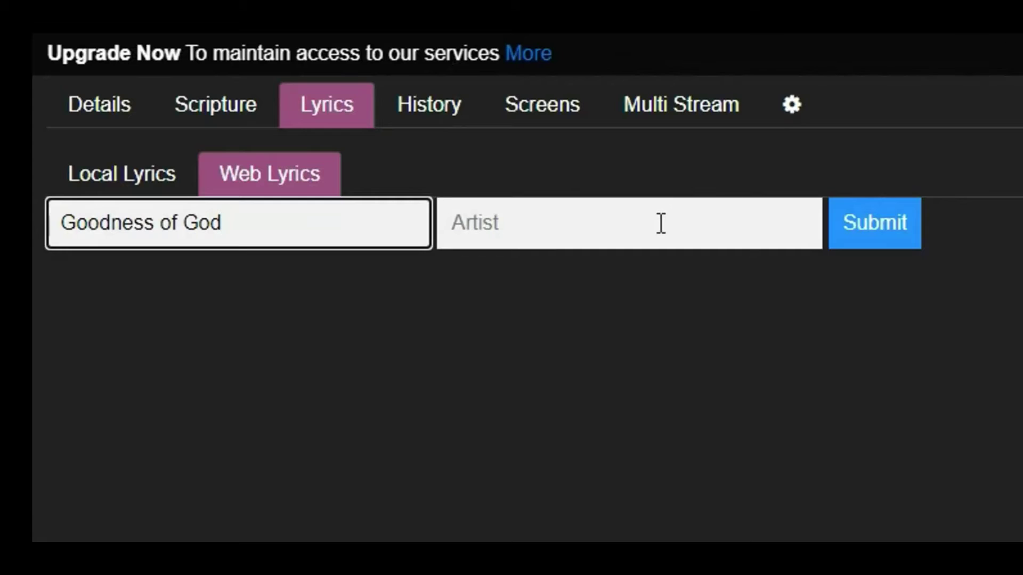
click(658, 225)
key(ctrl+v)
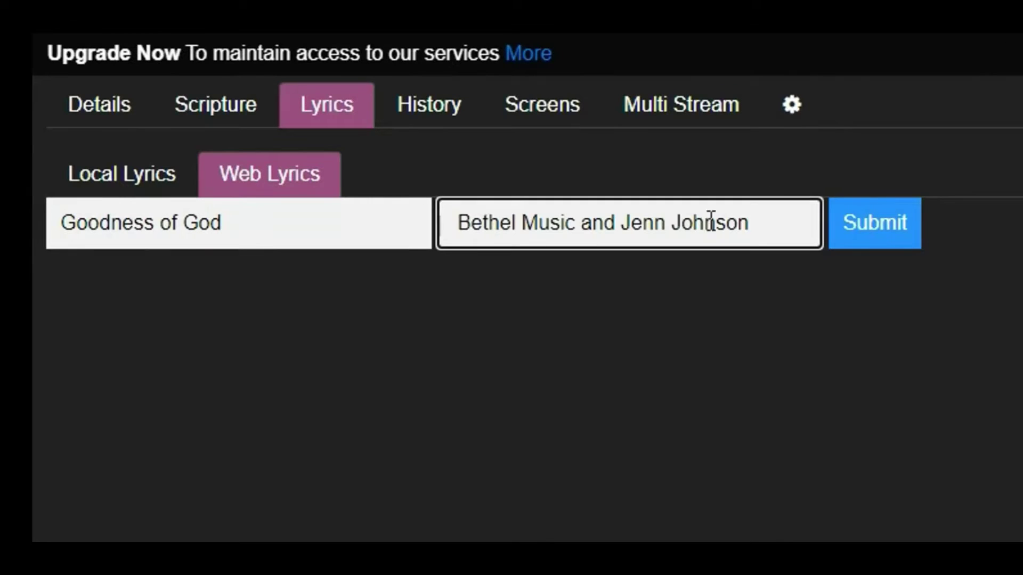
click(866, 228)
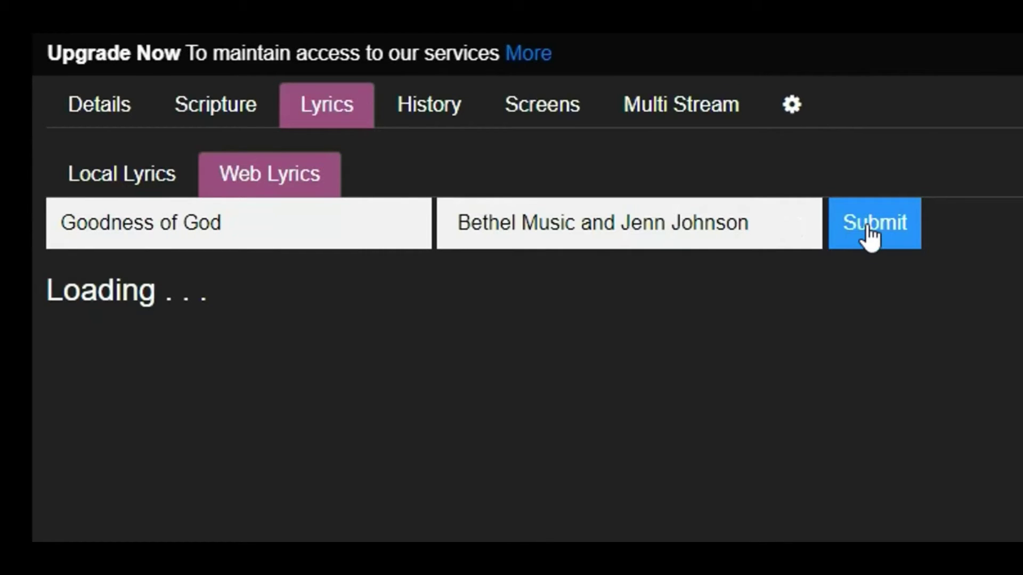
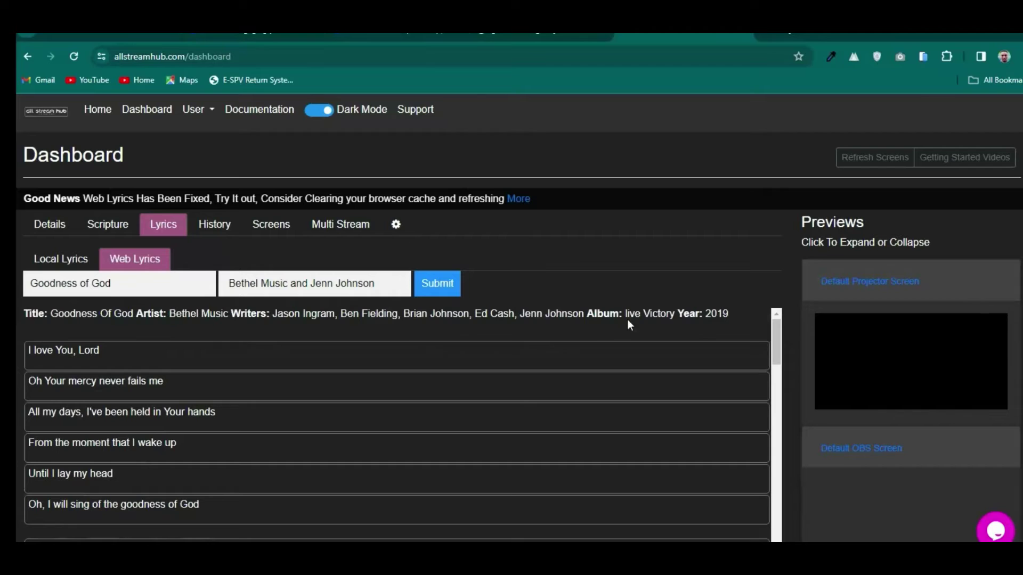
Step: Project the lyric lines "I love You, Lord", "Oh Your mercy never fails me", "From the moment that I wake up" and "Until I lay my head" in turn
click(181, 358)
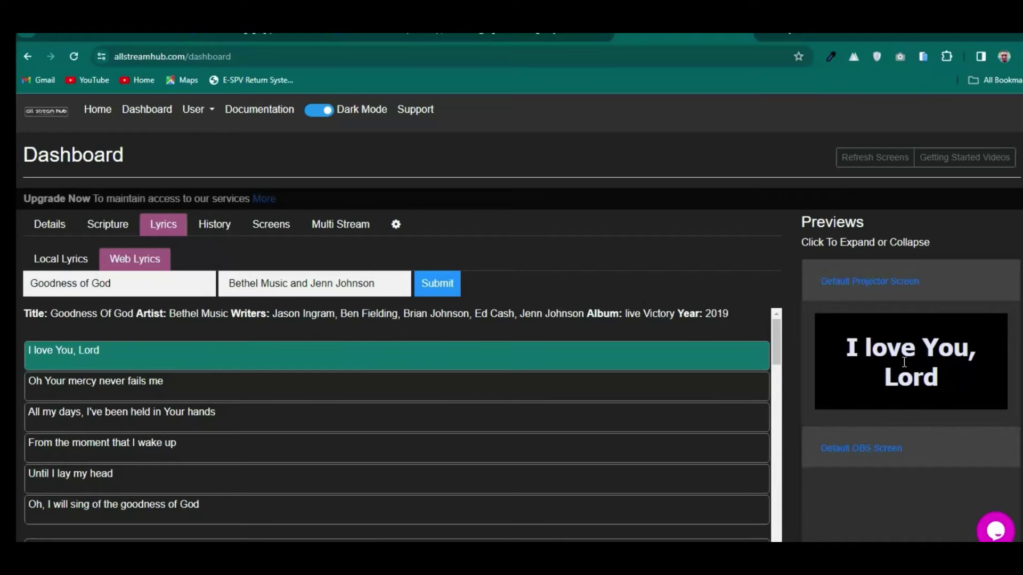
click(632, 395)
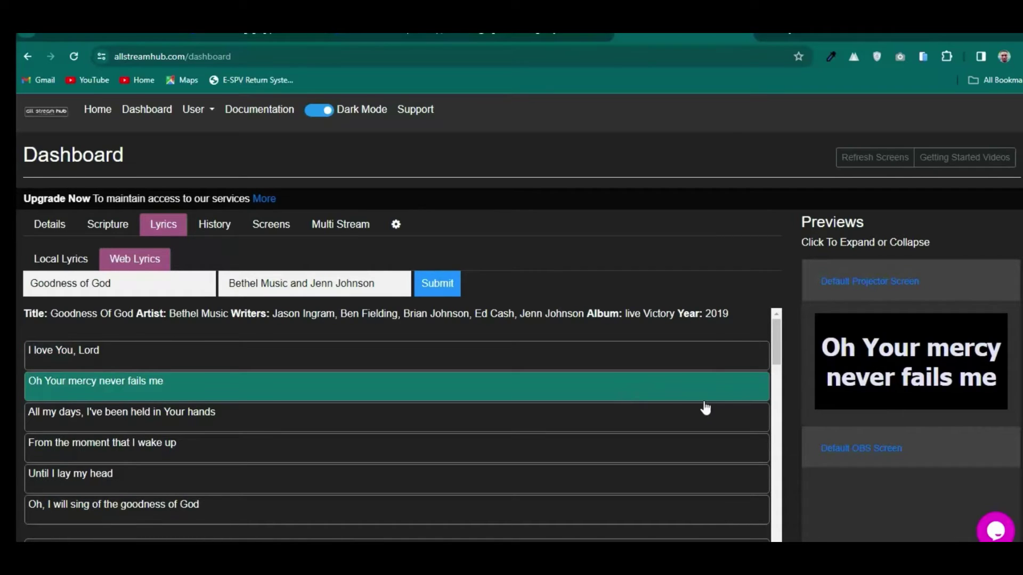
click(598, 449)
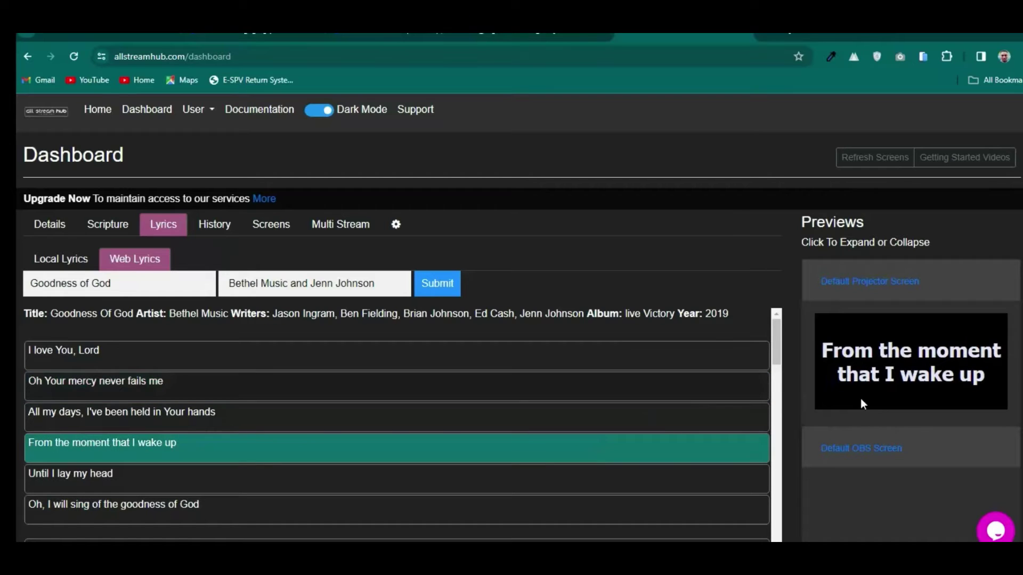
click(626, 479)
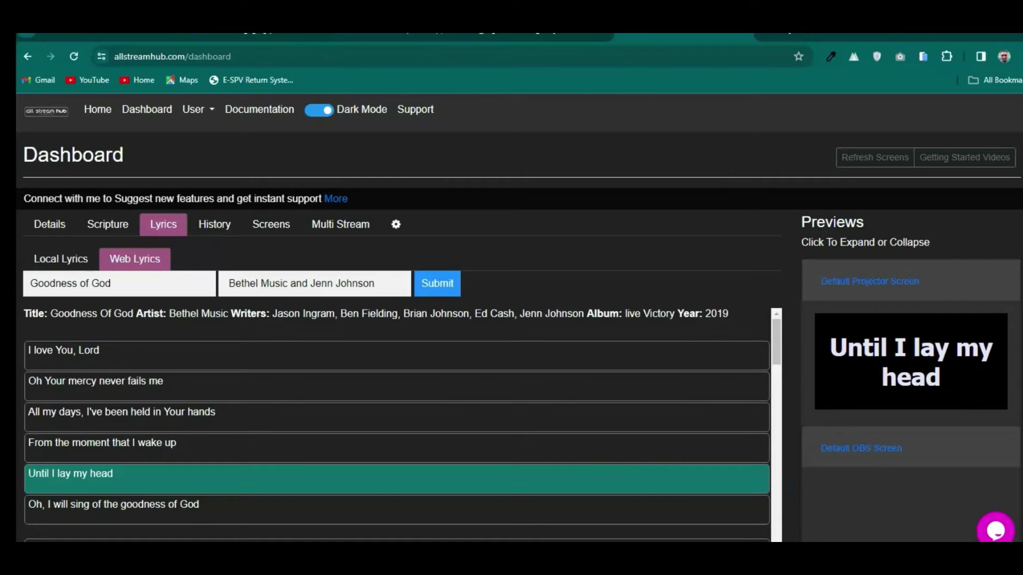
Step: Check the projected lyric in vMix, and narrow the dashboard's browser window so the vMix output shows beside it
click(727, 506)
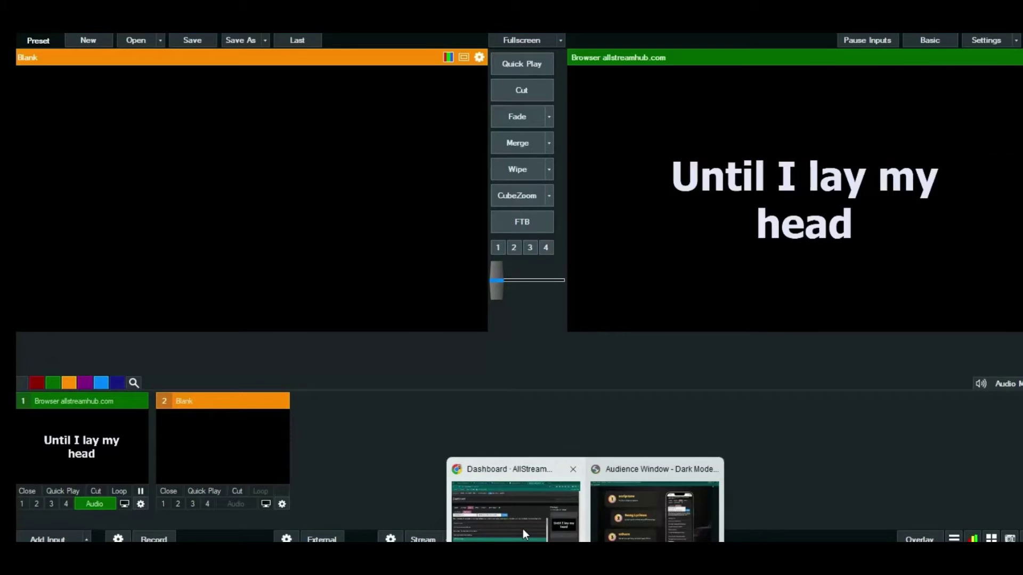
click(523, 529)
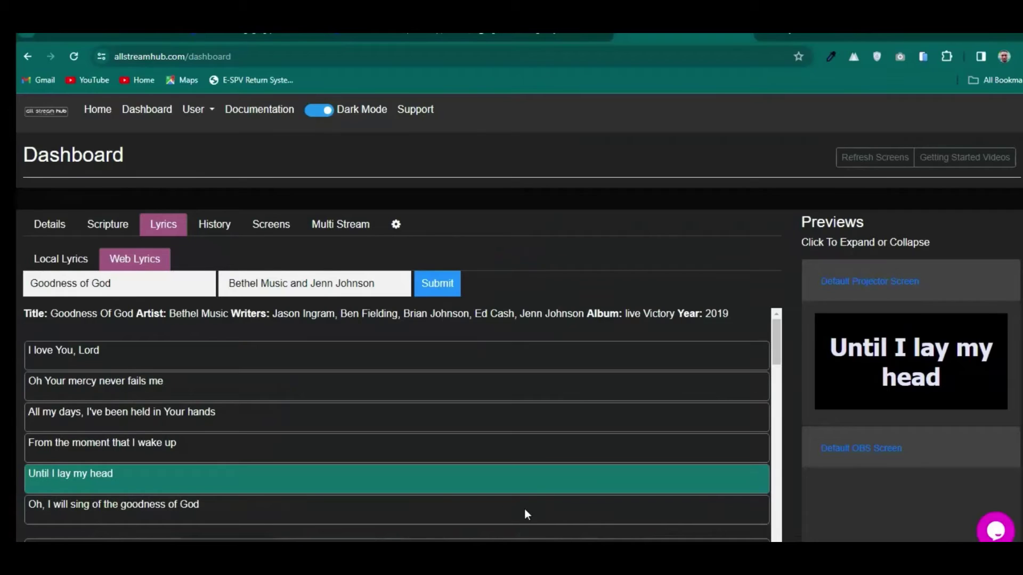
click(998, 34)
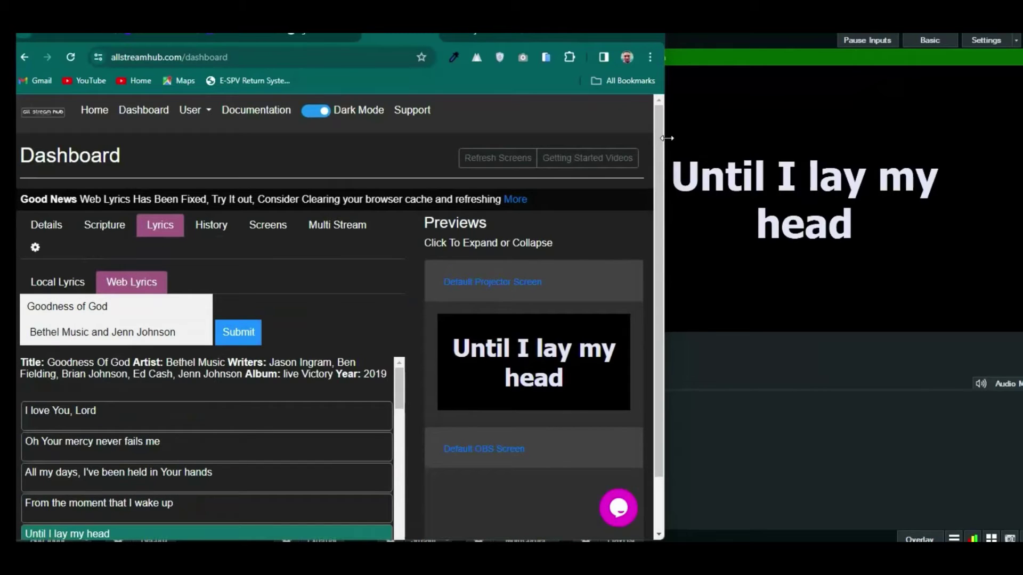
drag(636, 139, 292, 164)
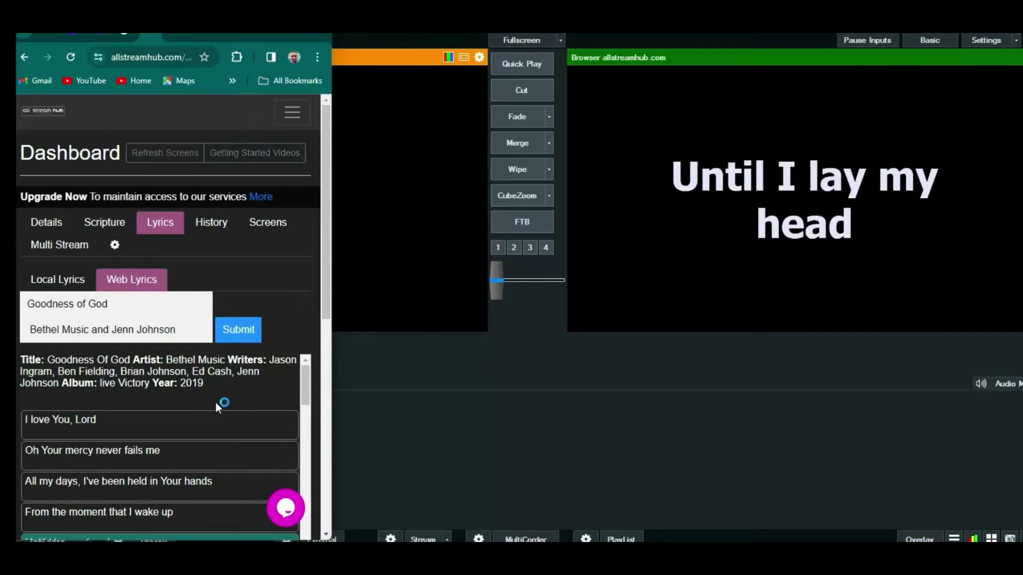
Step: Project "Oh Your mercy never fails me" and "All my days, I've been held in Your hands" to the vMix output
click(159, 459)
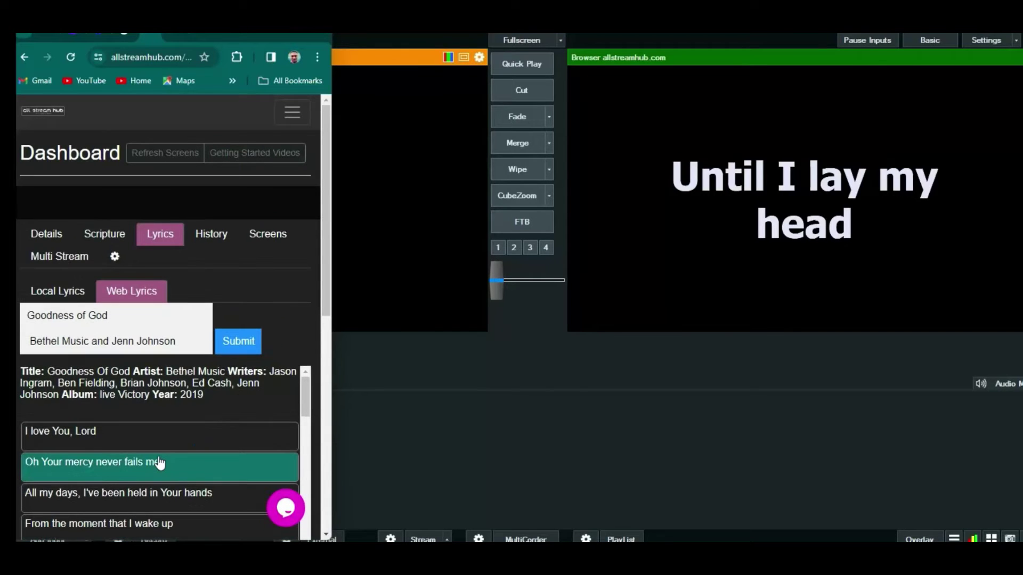
click(157, 491)
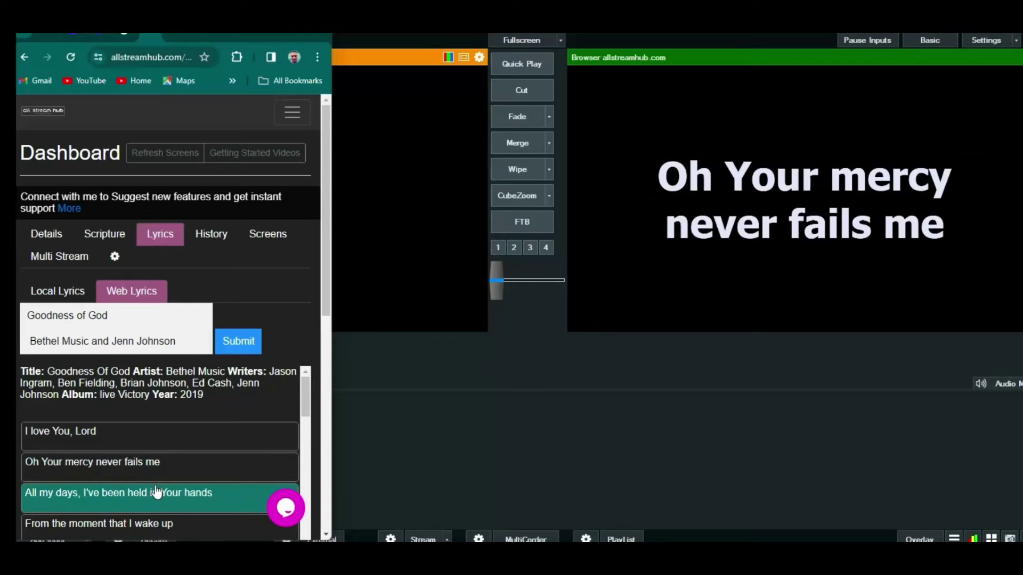
Step: Project "From the moment that I wake up", "Cause all my life You have been faithful" and "And all my life You have been so, so good"
click(153, 525)
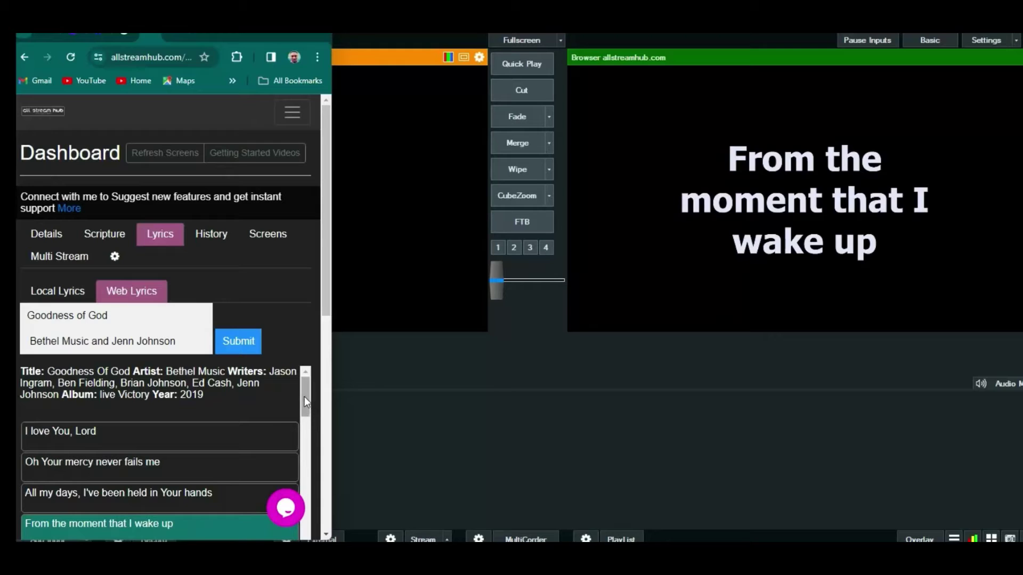
scroll(302, 398, down, 4)
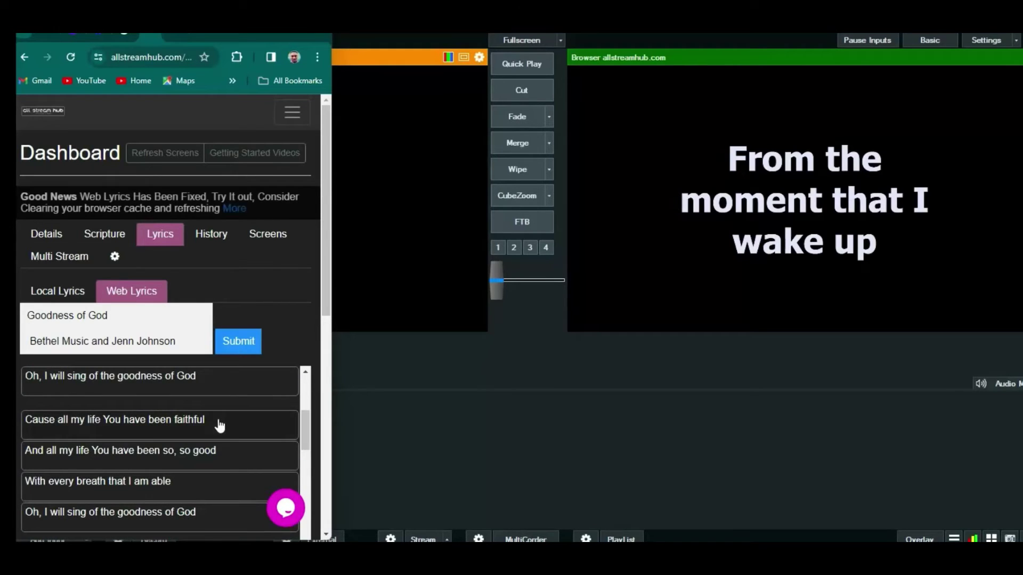
click(218, 424)
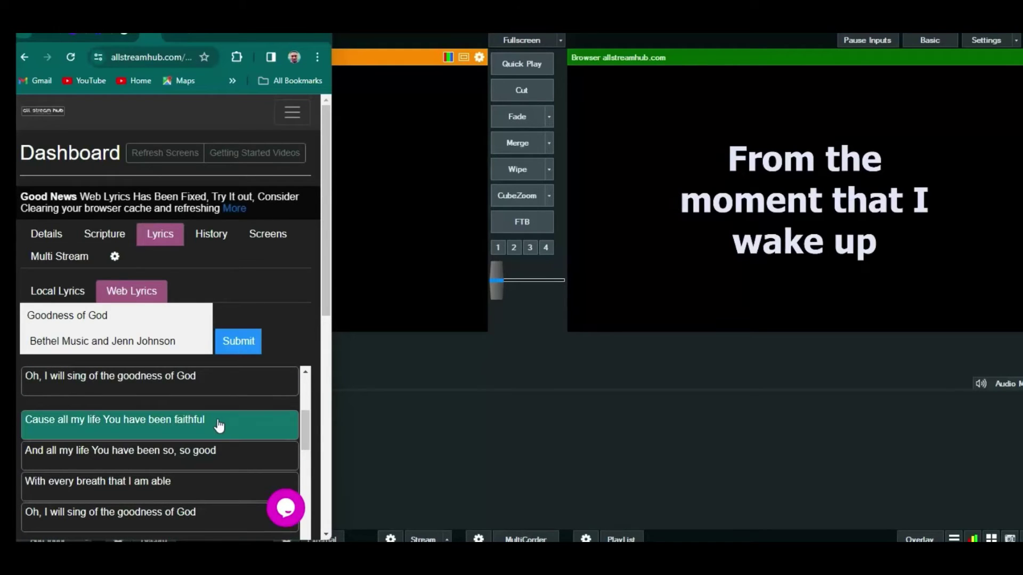
click(201, 393)
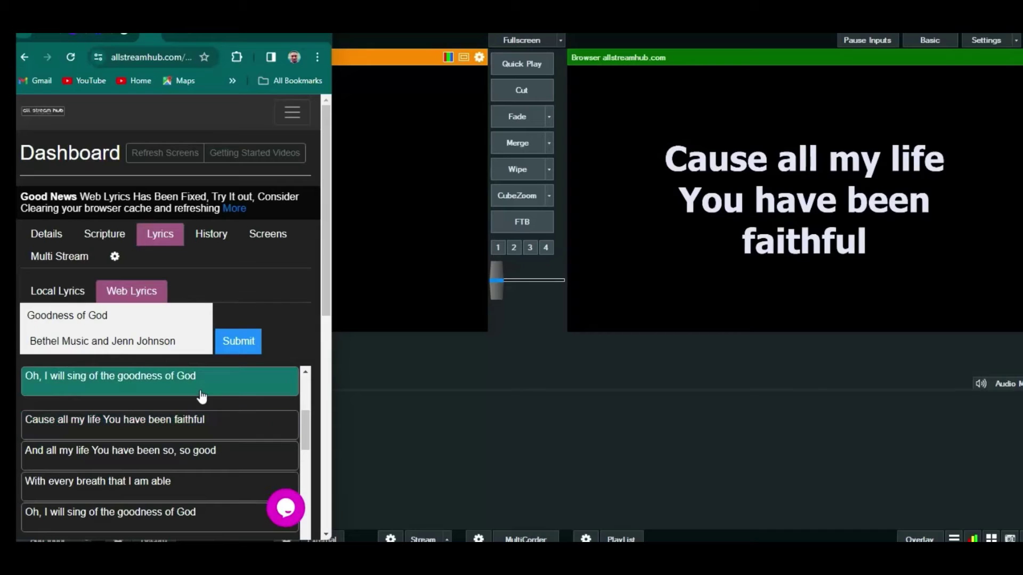
click(191, 426)
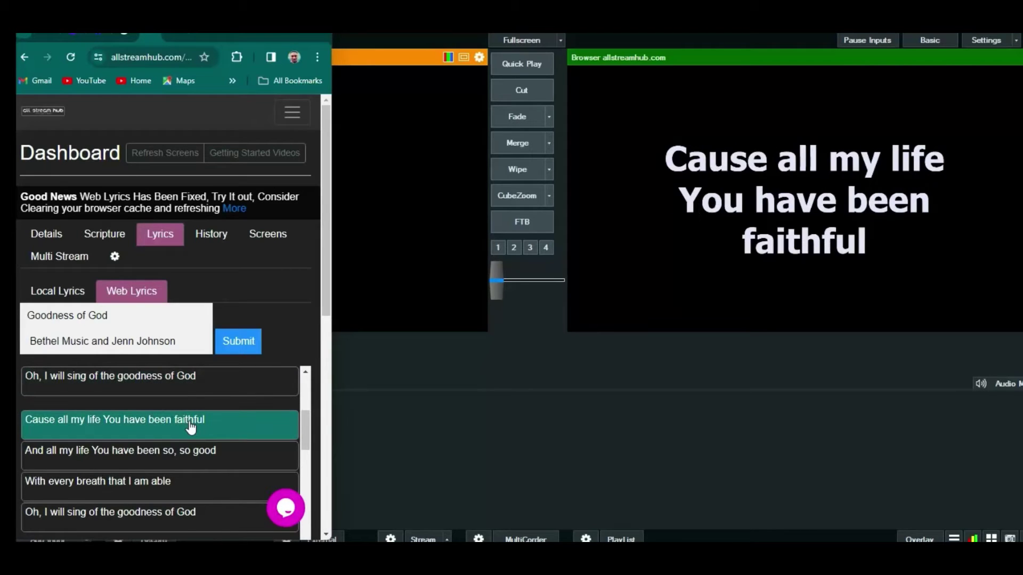
click(192, 452)
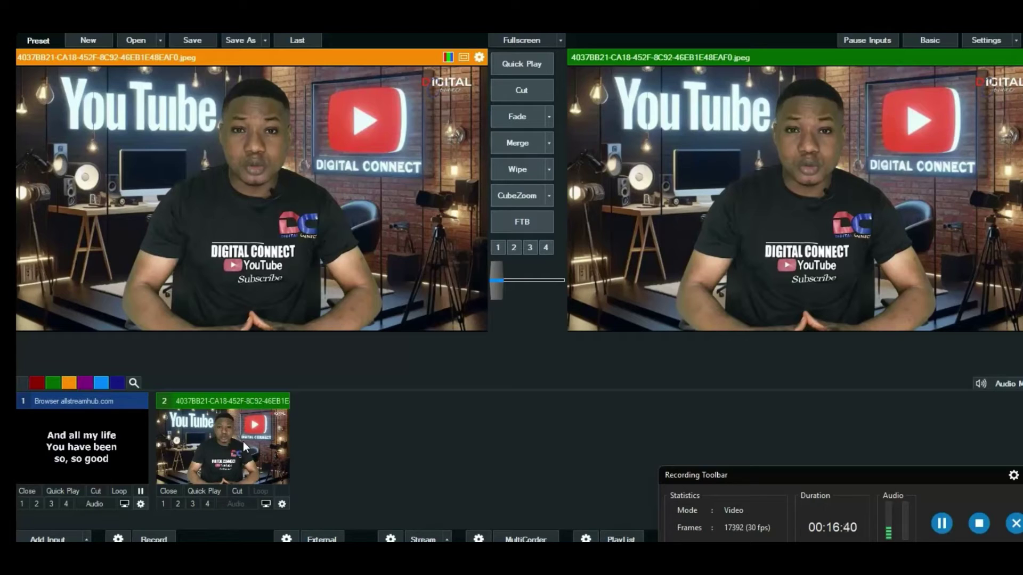
Step: Show the allstreamhub.com browser input in vMix as overlay 1 and enable its Colour Key with black to remove the background
click(23, 504)
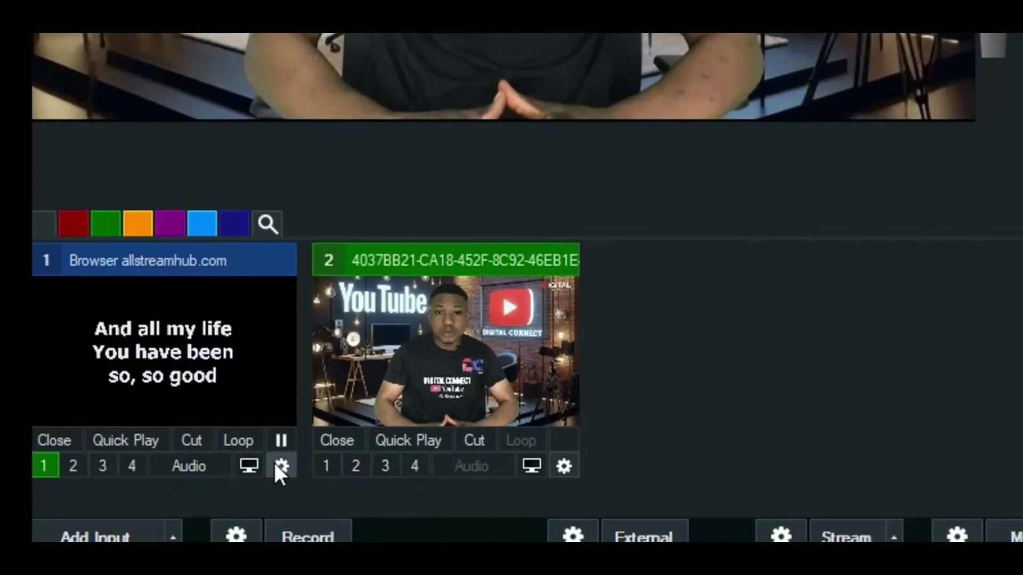
click(275, 466)
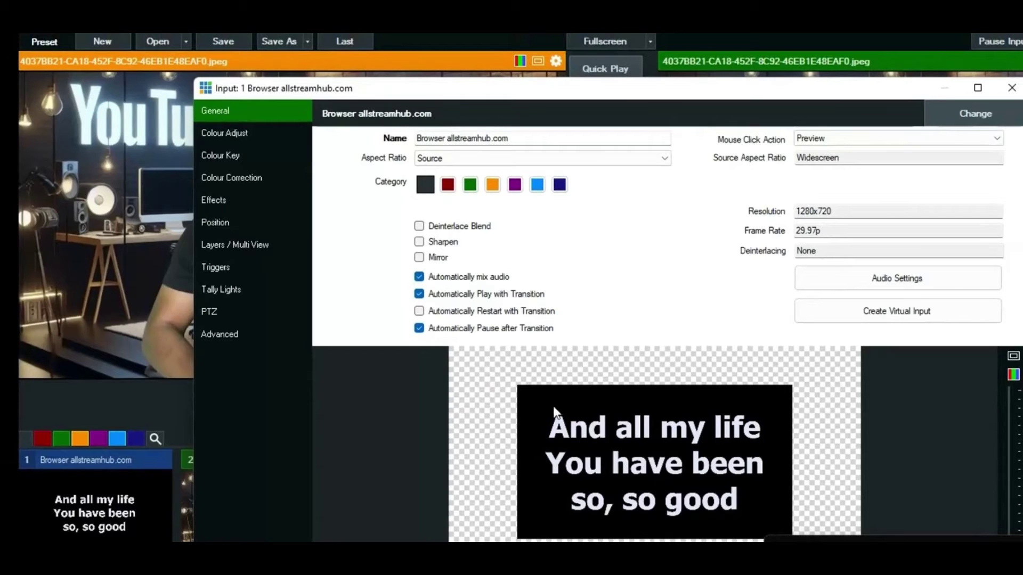
click(287, 158)
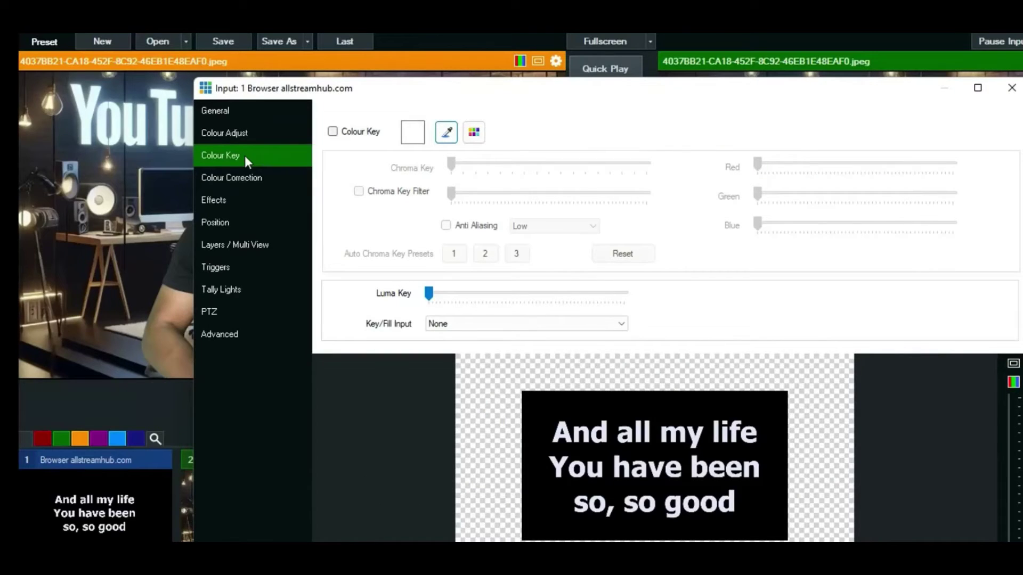
click(333, 131)
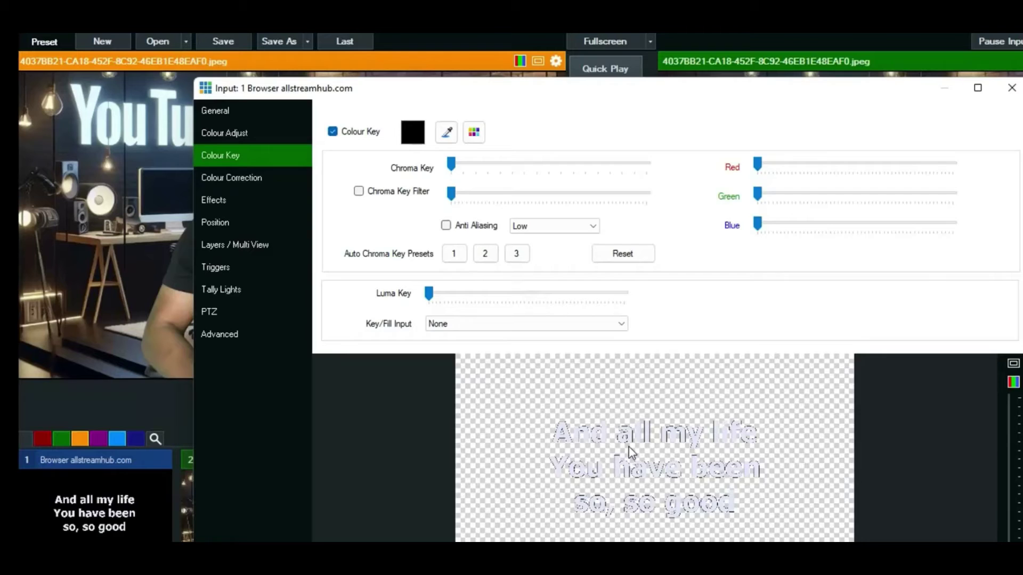
click(1012, 87)
Step: Shrink and lower the lyrics overlay in its position settings: zoom about 0.253, Pan X about -0.009, Pan Y about -0.744
click(240, 222)
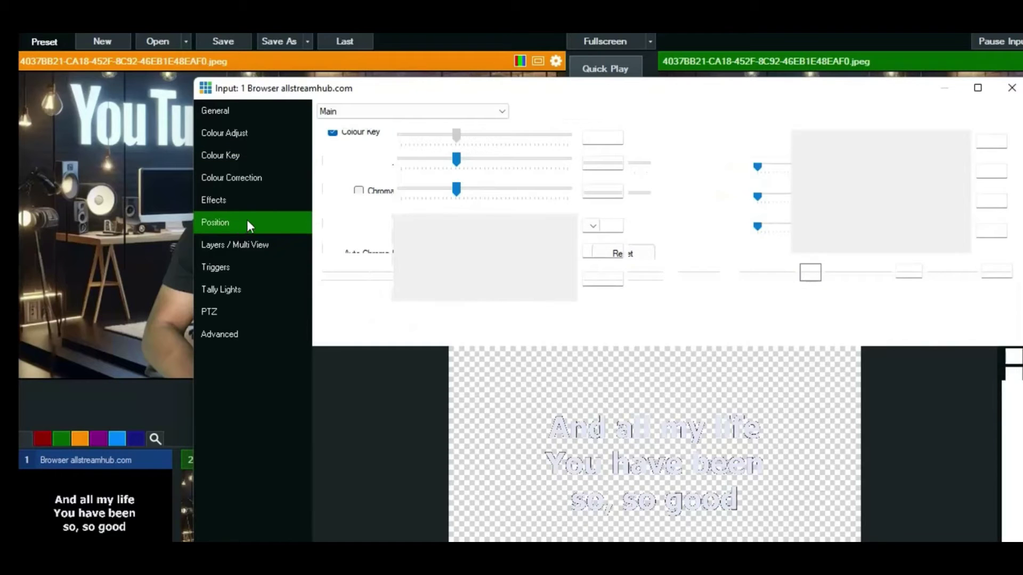
drag(675, 97, 404, 89)
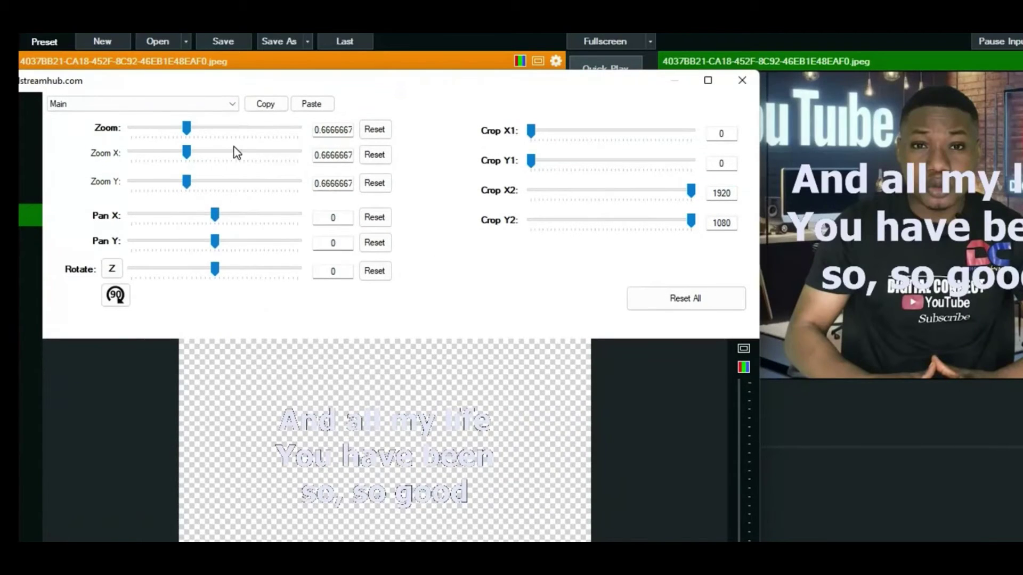
drag(188, 136, 159, 150)
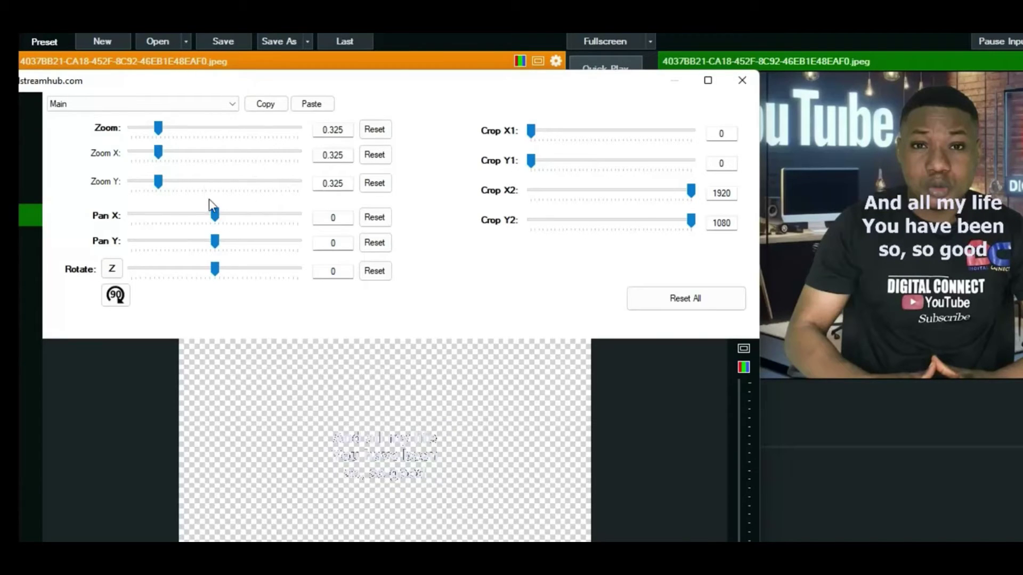
mouse_move(216, 213)
mouse_down()
mouse_move(227, 213)
mouse_move(231, 242)
mouse_move(184, 240)
mouse_move(192, 248)
mouse_move(183, 249)
mouse_move(214, 219)
mouse_up()
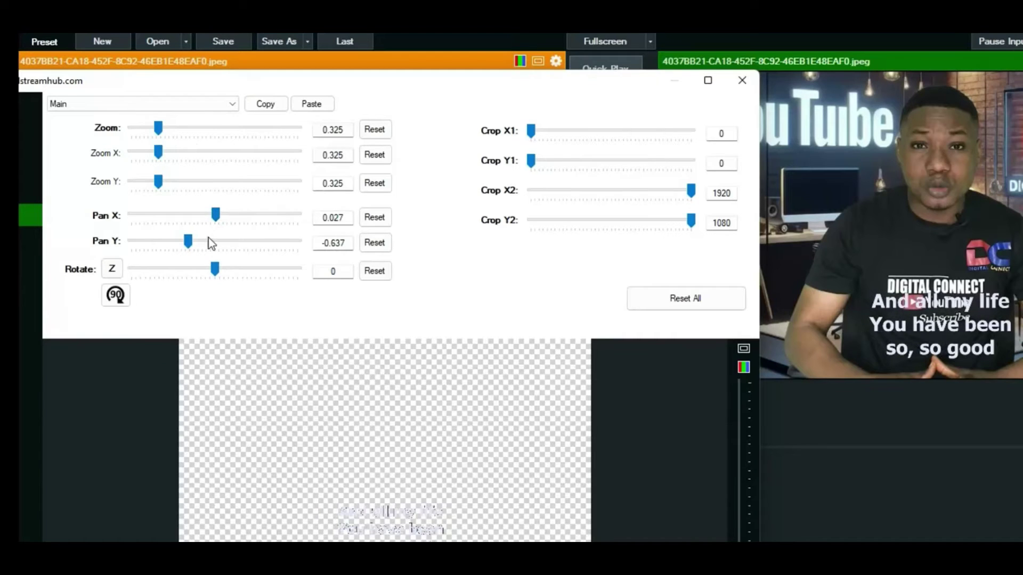
drag(158, 127, 153, 129)
drag(216, 214, 217, 216)
drag(208, 220, 190, 248)
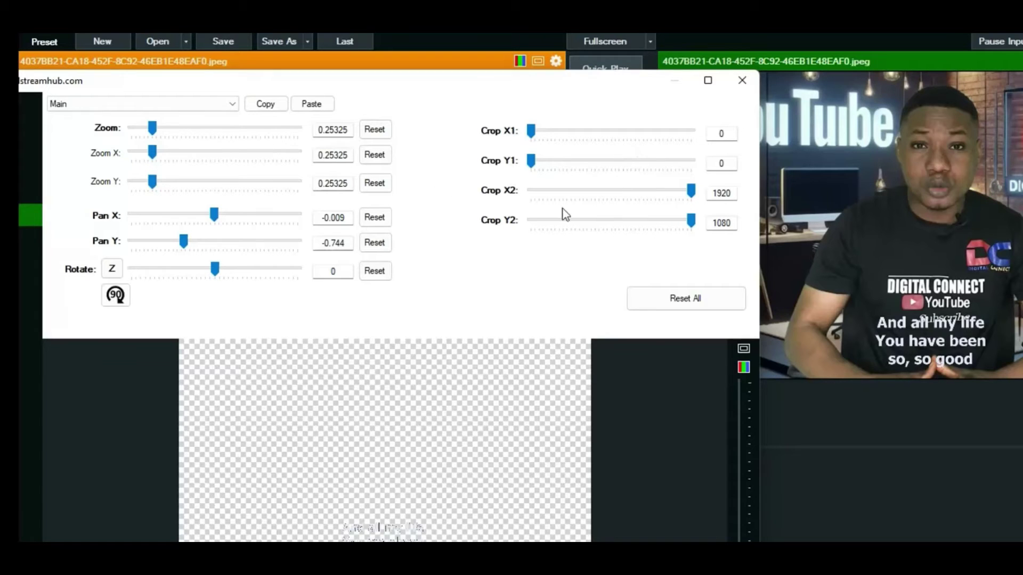
click(741, 81)
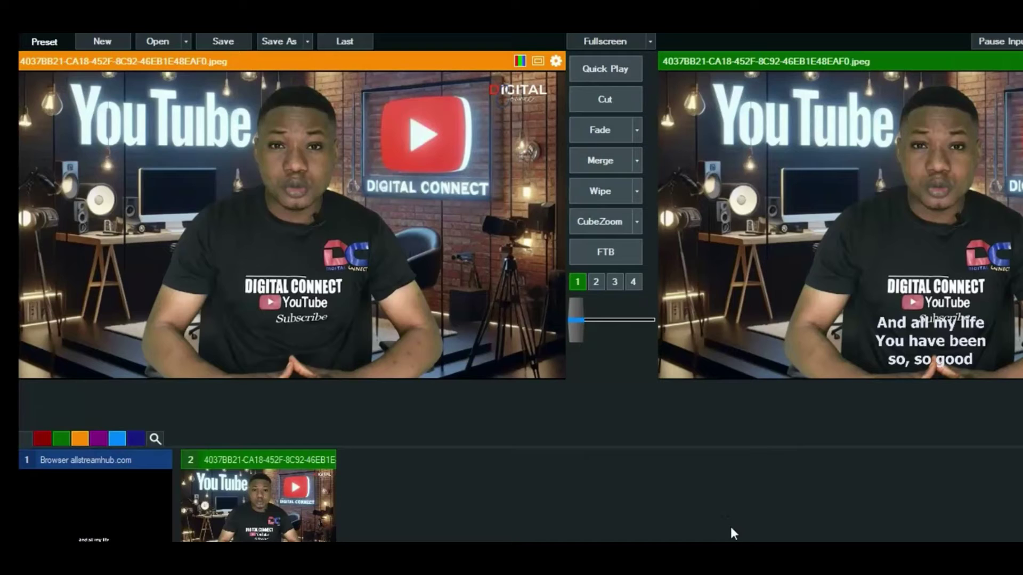
Step: Switch to the AllStreamhub dashboard in Chrome and project "I love You, Lord" and "Oh Your mercy never fails me" over the video
mouse_move(678, 560)
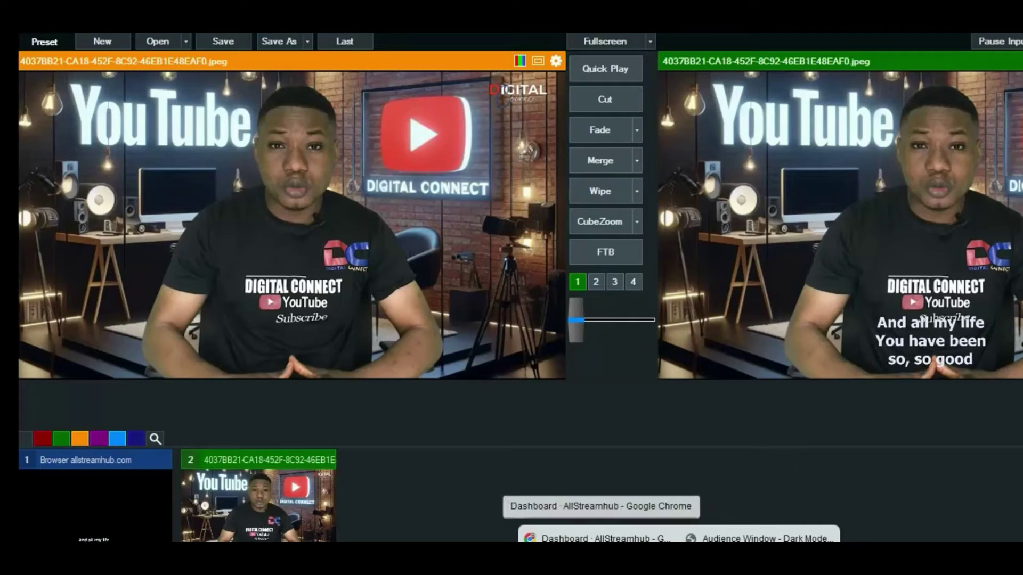
click(586, 538)
click(164, 511)
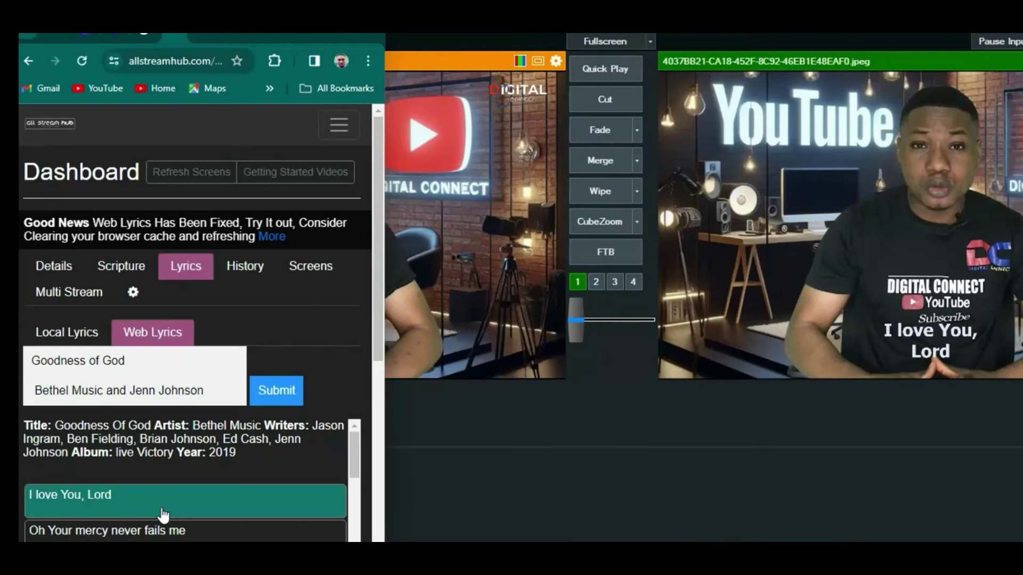
click(186, 531)
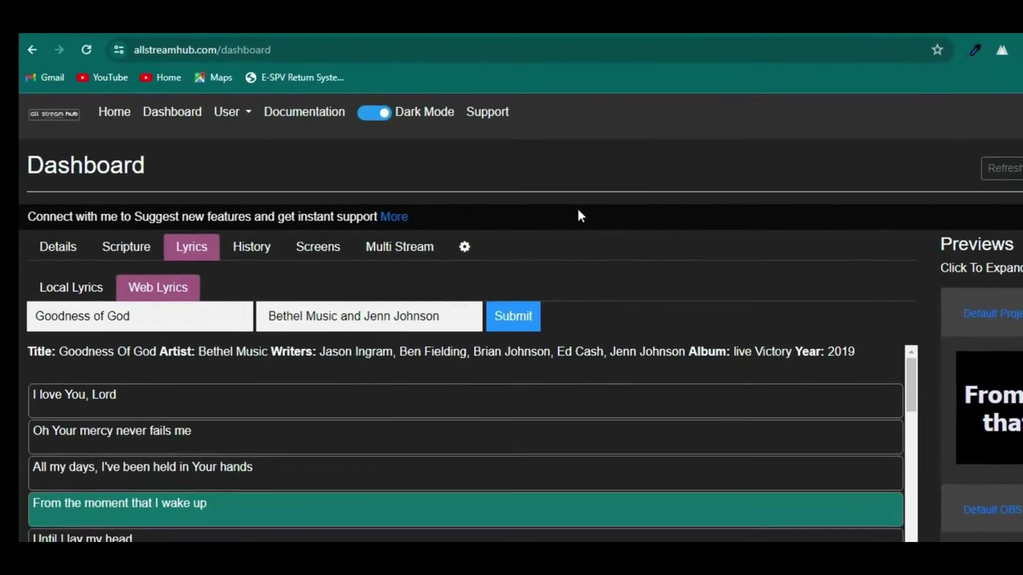
Step: Go to the dashboard's scripture section and enable the french, greek and telugu Bible versions in its settings
click(140, 253)
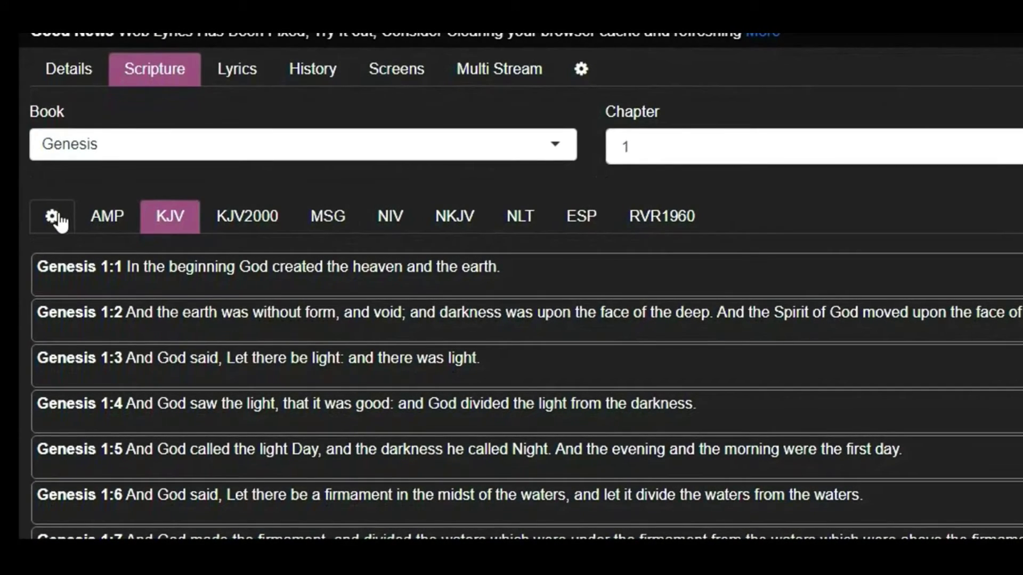
click(53, 217)
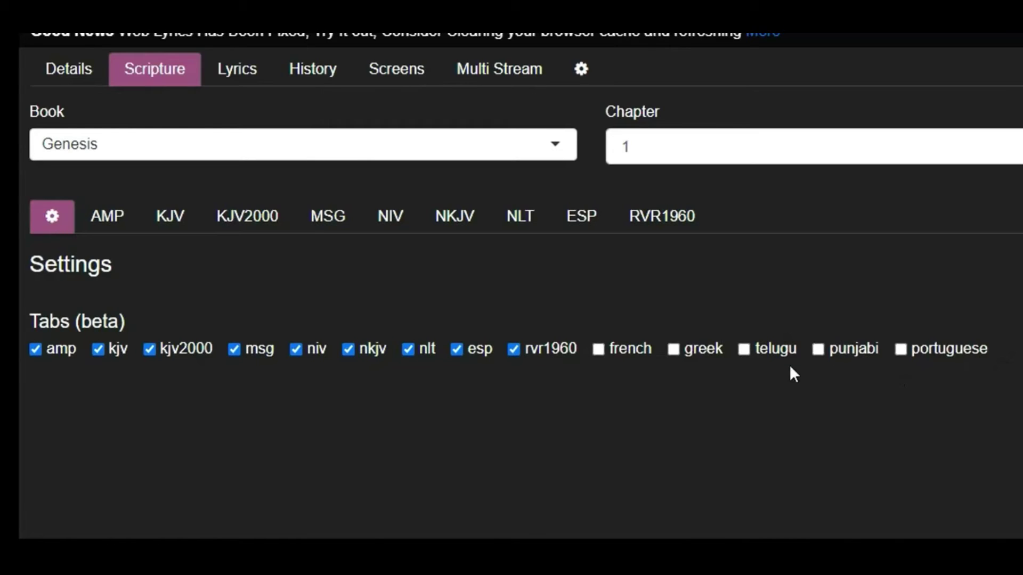
click(599, 350)
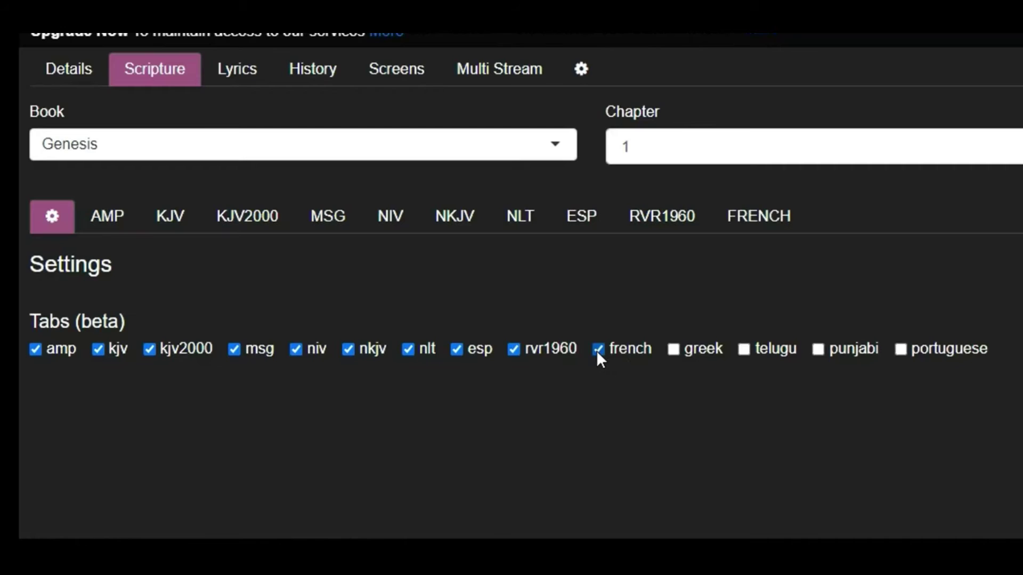
click(671, 349)
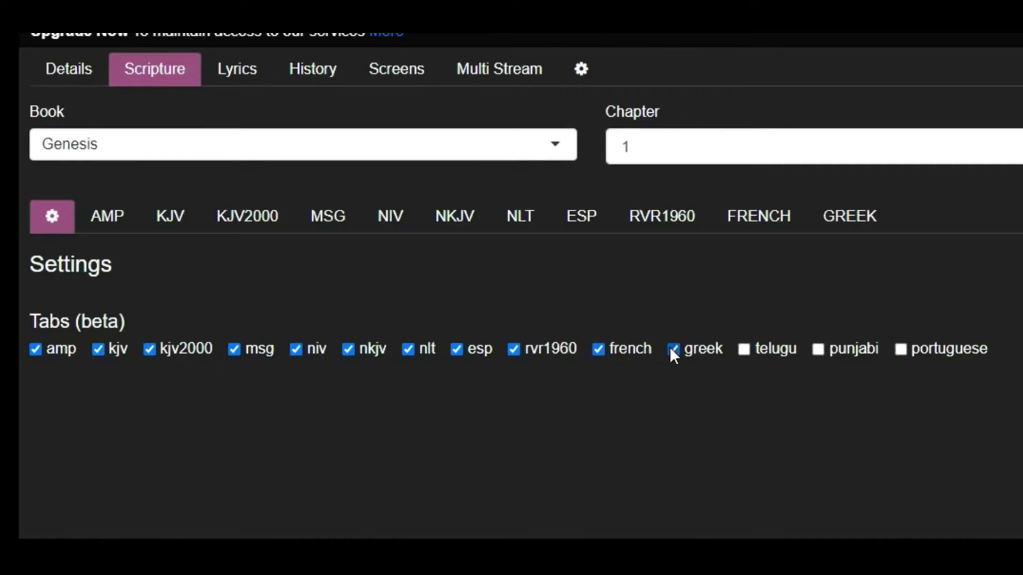
click(757, 354)
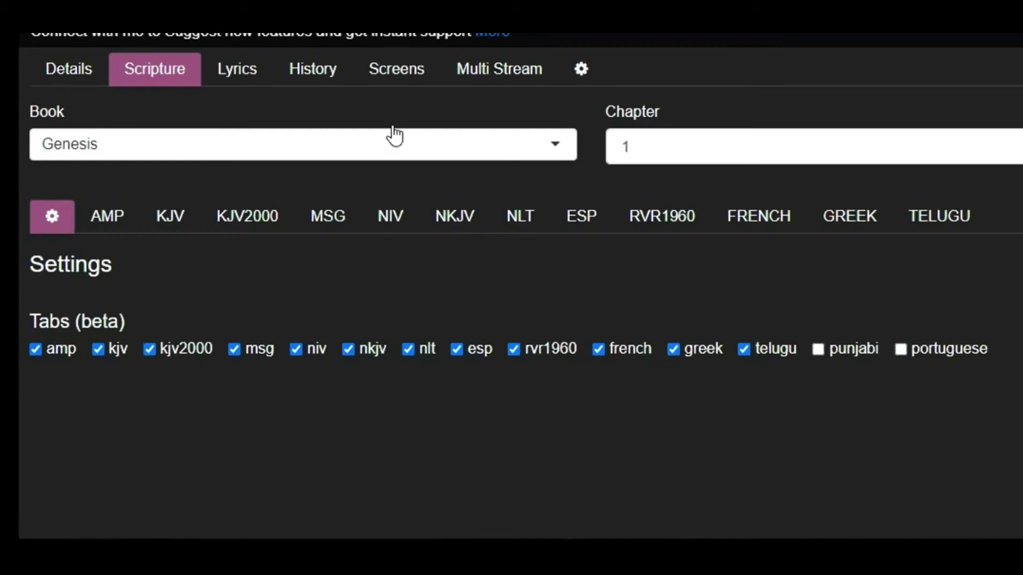
Step: Browse the list of Bible books, filter it with "le" and choose Leviticus
click(564, 147)
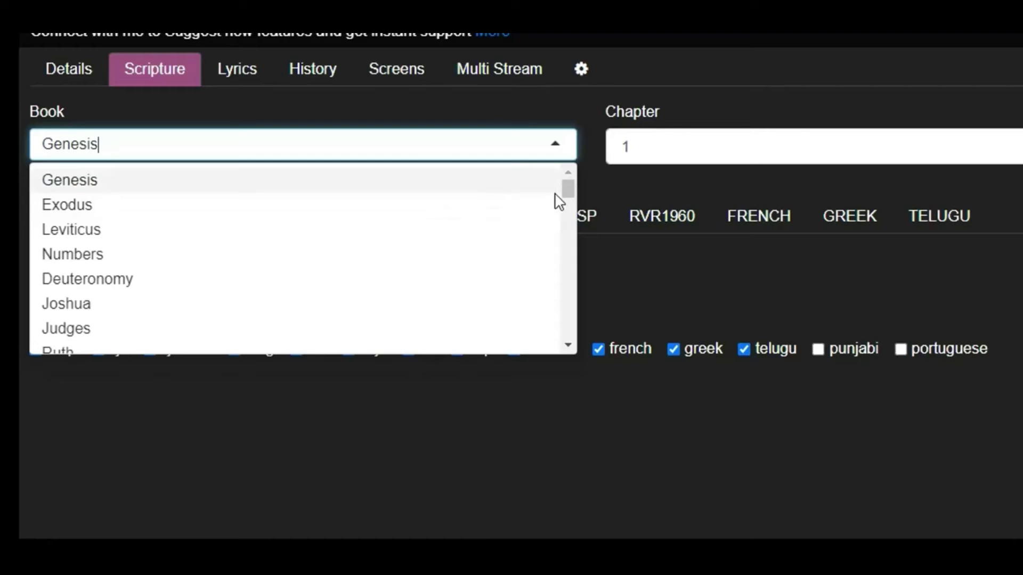
drag(564, 190, 573, 349)
scroll(534, 244, up, 10)
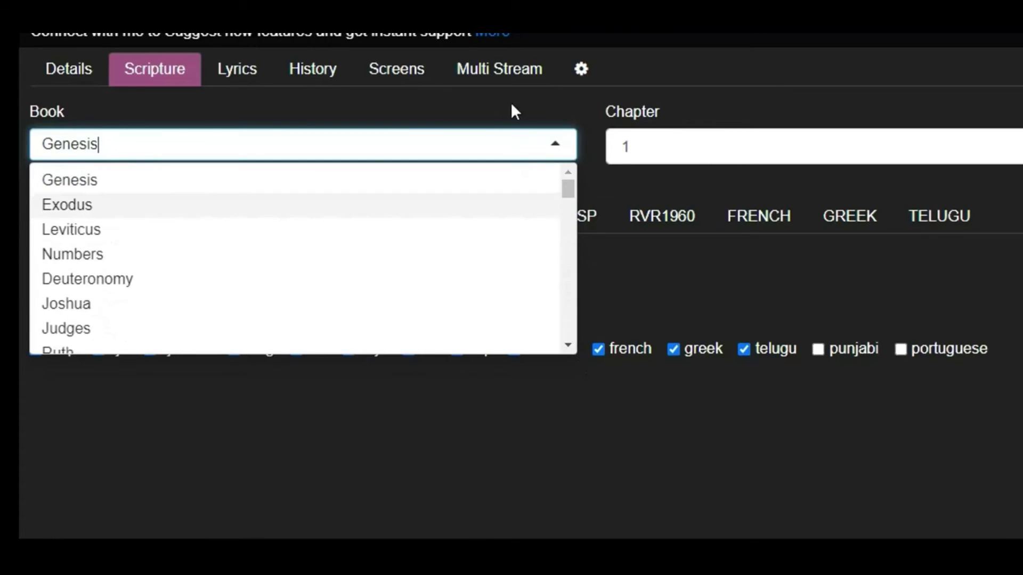
click(318, 152)
key(BackSpace)
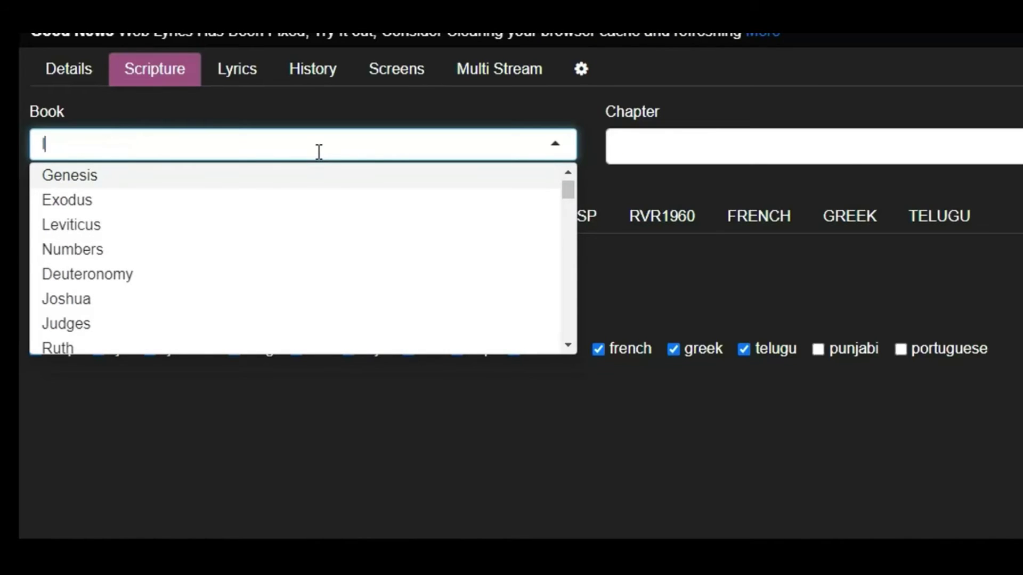
text(le)
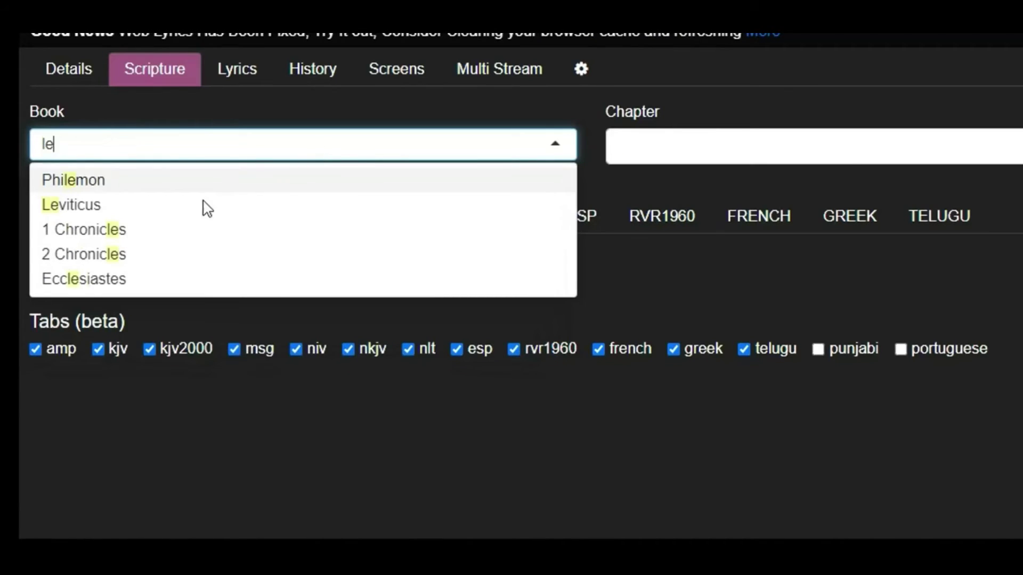
click(91, 205)
Step: Clear the selected Bible book, filter the list with "1" and choose 1 John
click(176, 151)
key(ctrl+a)
key(BackSpace)
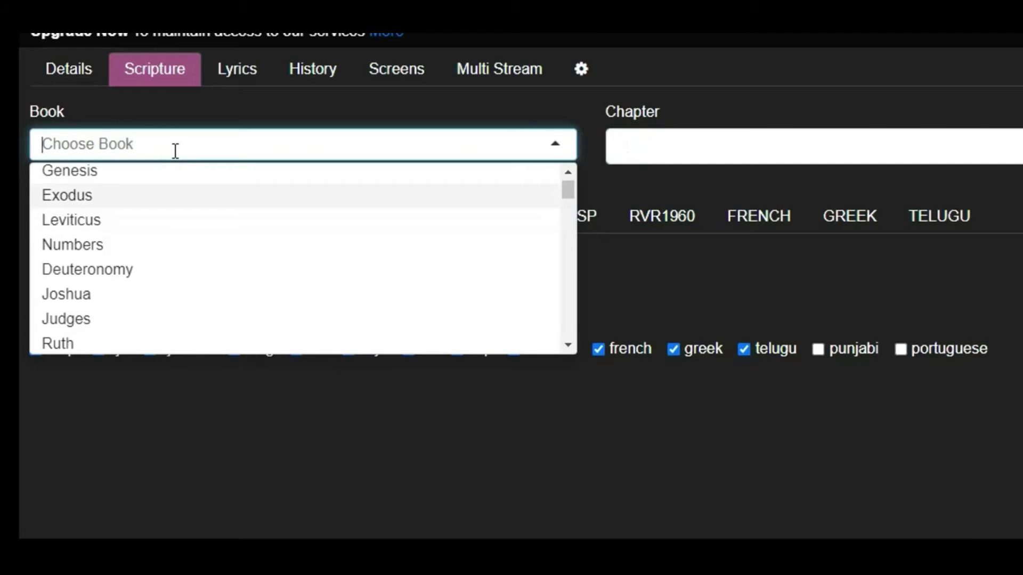
text(1)
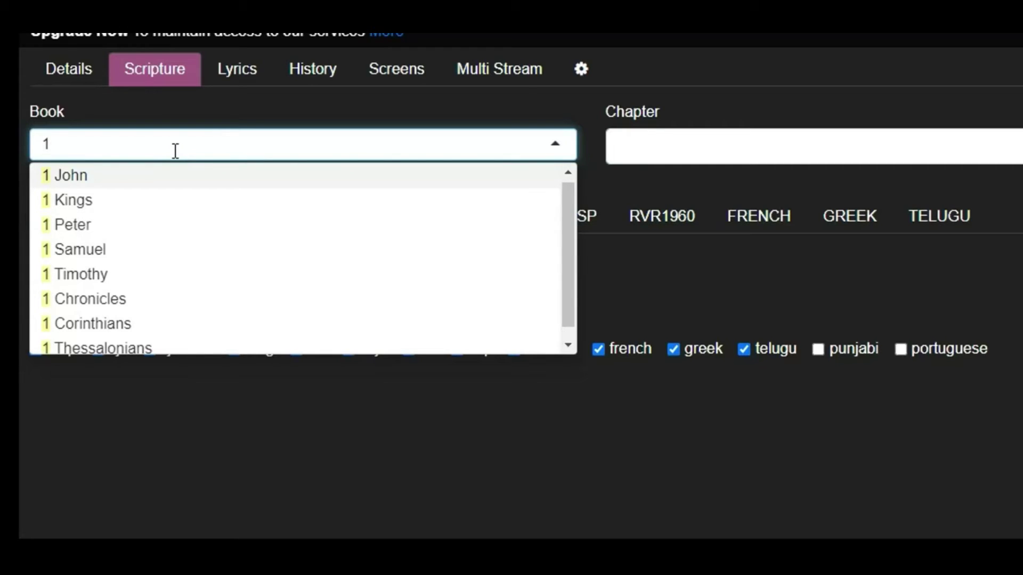
click(94, 184)
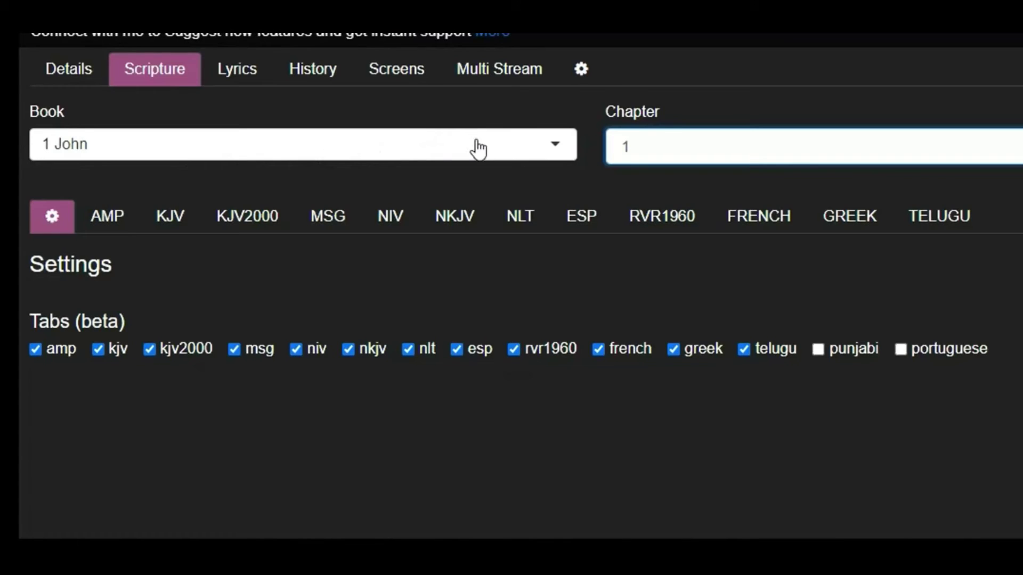
Step: Set the chapter to 5 and project 1 John 5:3 from the AMP version
click(673, 157)
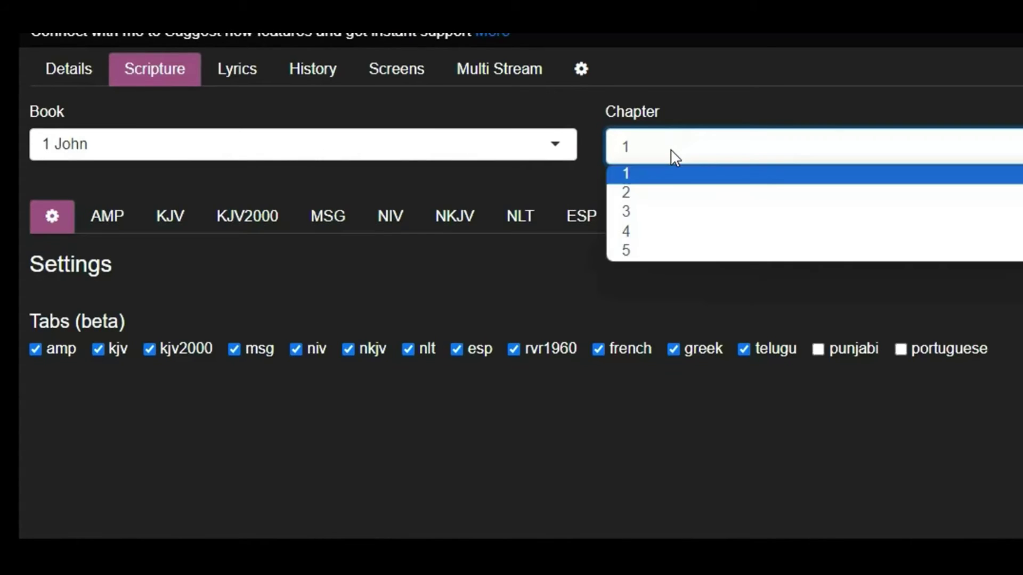
click(643, 251)
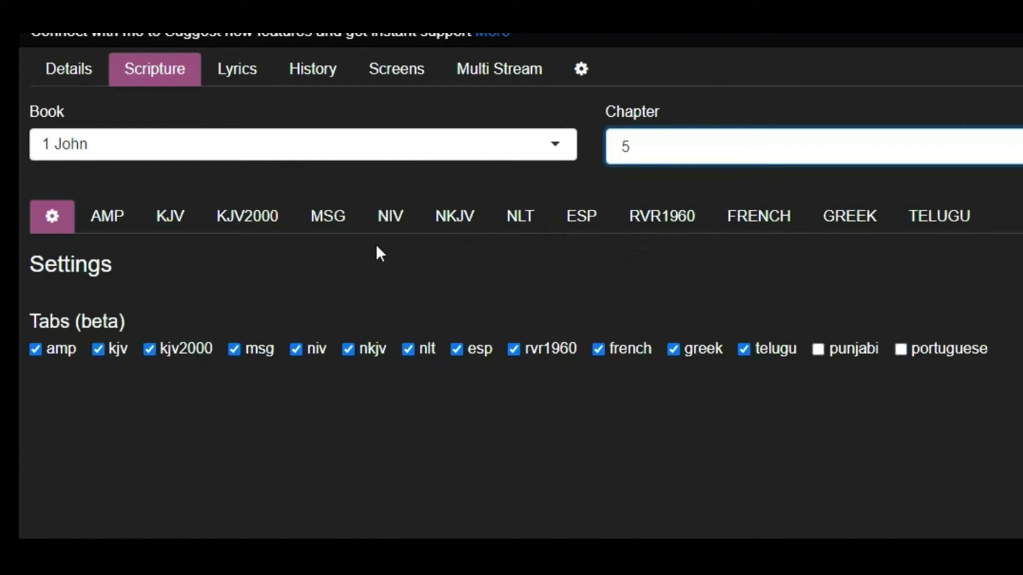
click(117, 226)
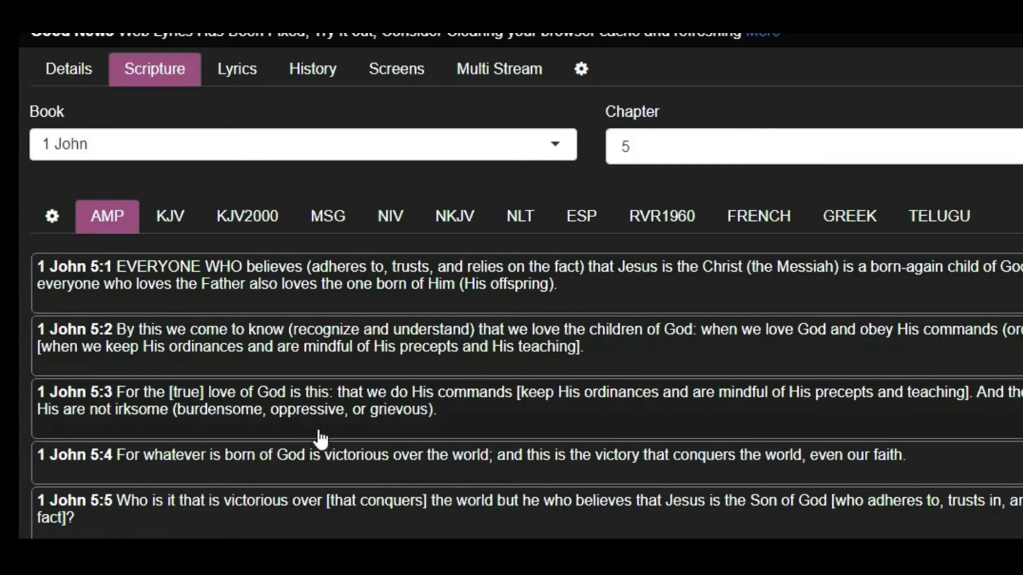
click(278, 424)
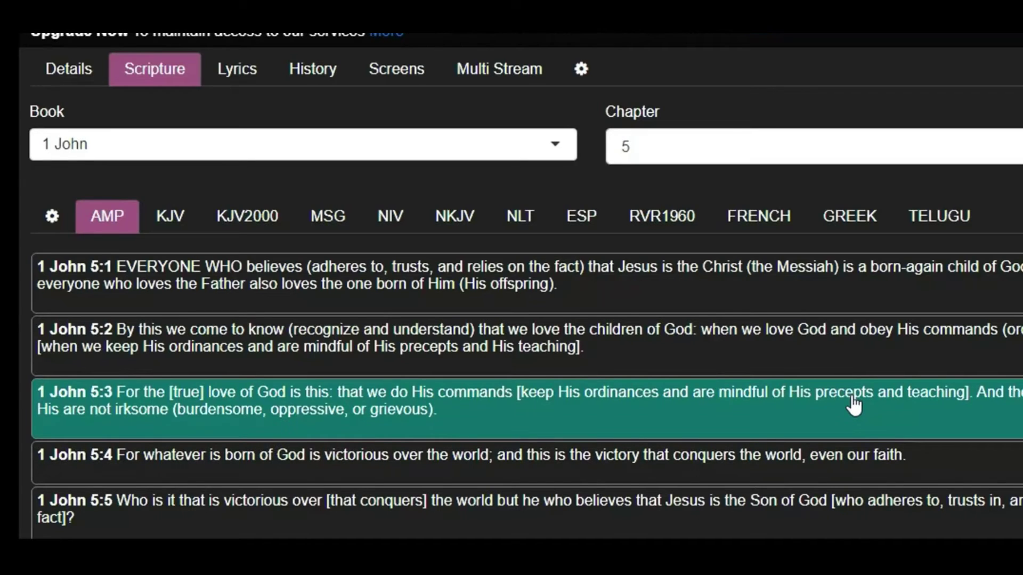
Step: Project 1 John 5:4, 5:3 and 5:2 in turn from the AMP version and return to 5:3
click(738, 474)
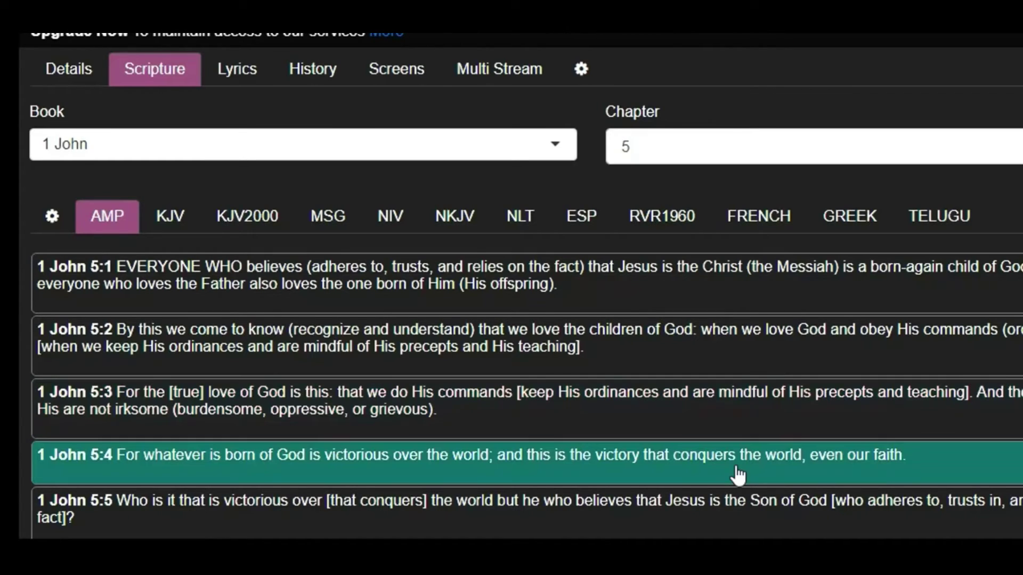
click(710, 414)
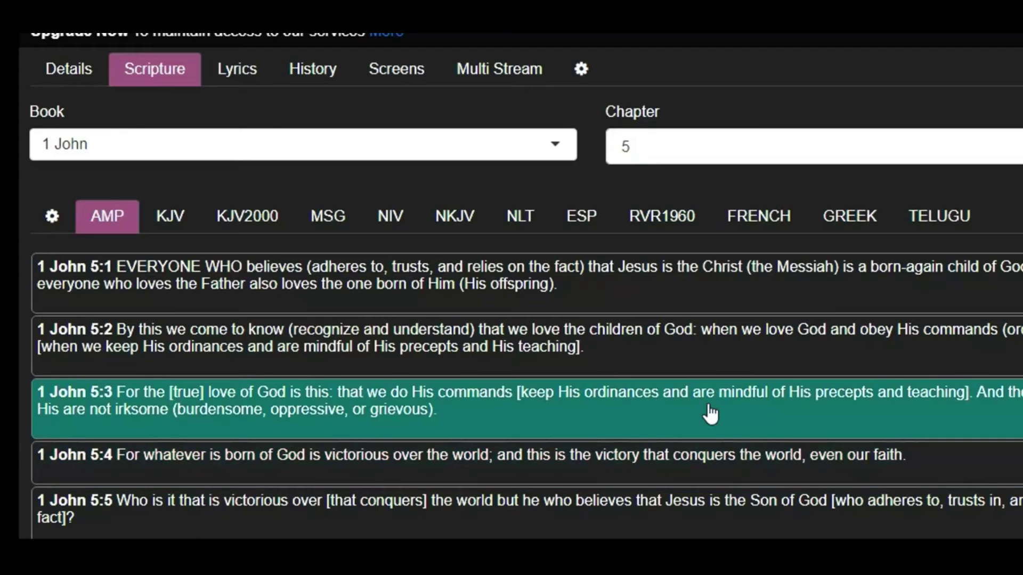
click(753, 367)
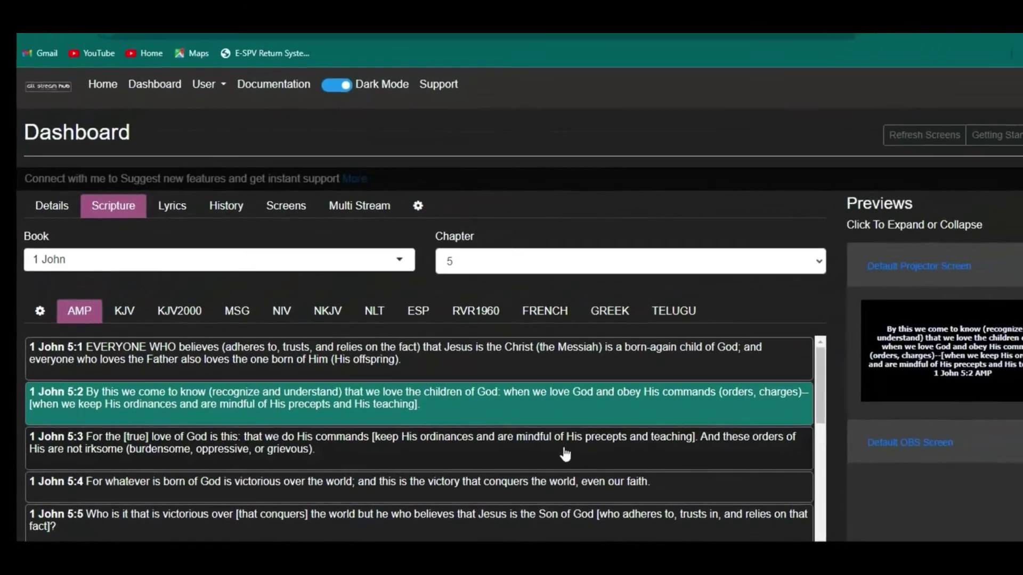
click(789, 420)
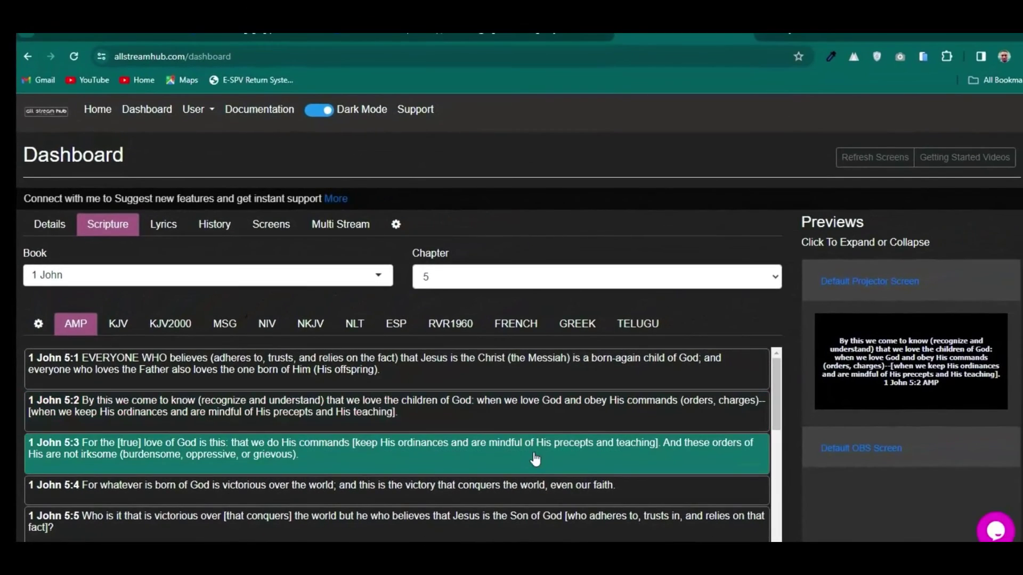
Step: Find the further verses of 1 John 5 in the AMP version and project 5:10, followed by 5:11
drag(775, 408, 781, 459)
scroll(781, 459, down, 1)
click(768, 465)
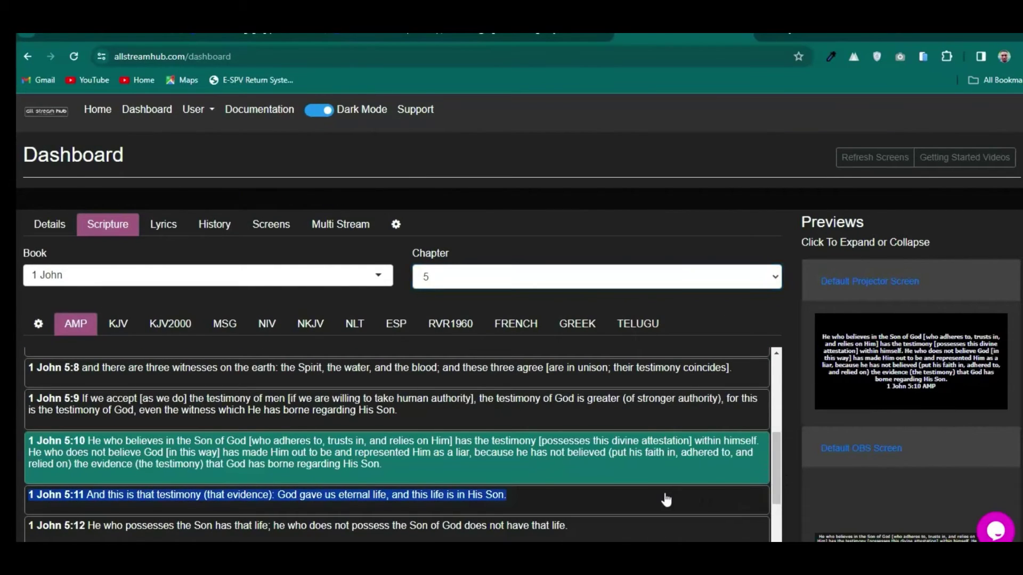
click(666, 500)
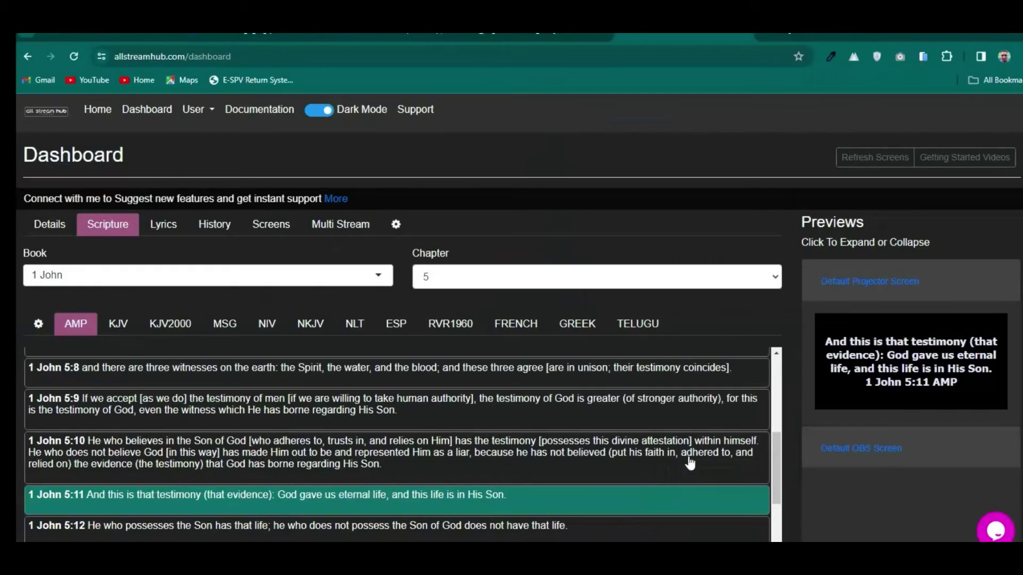
Step: Switch to vMix, move the allstreamhub browser overlay to about the middle of the frame and reset its zoom
click(716, 557)
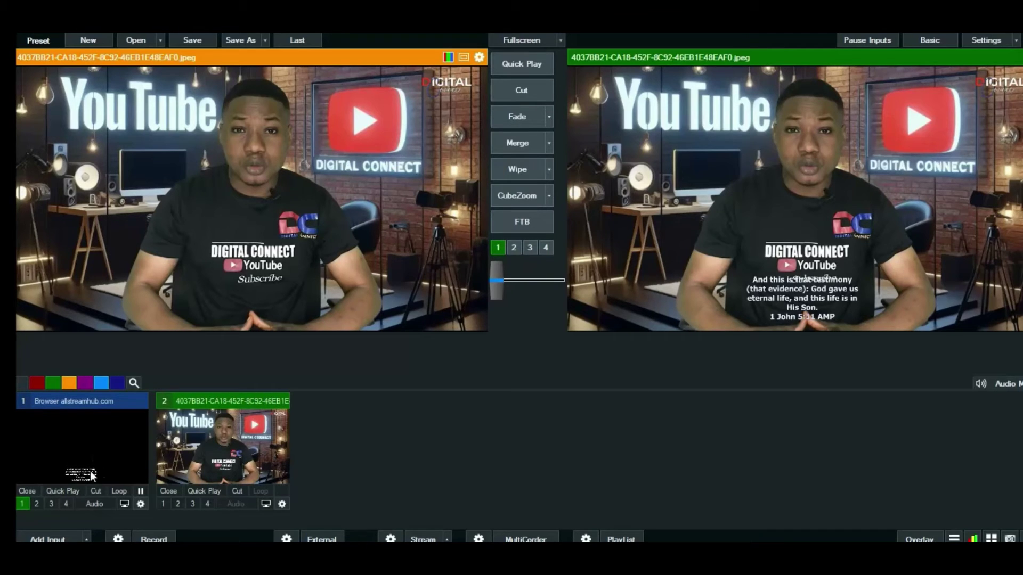
click(140, 503)
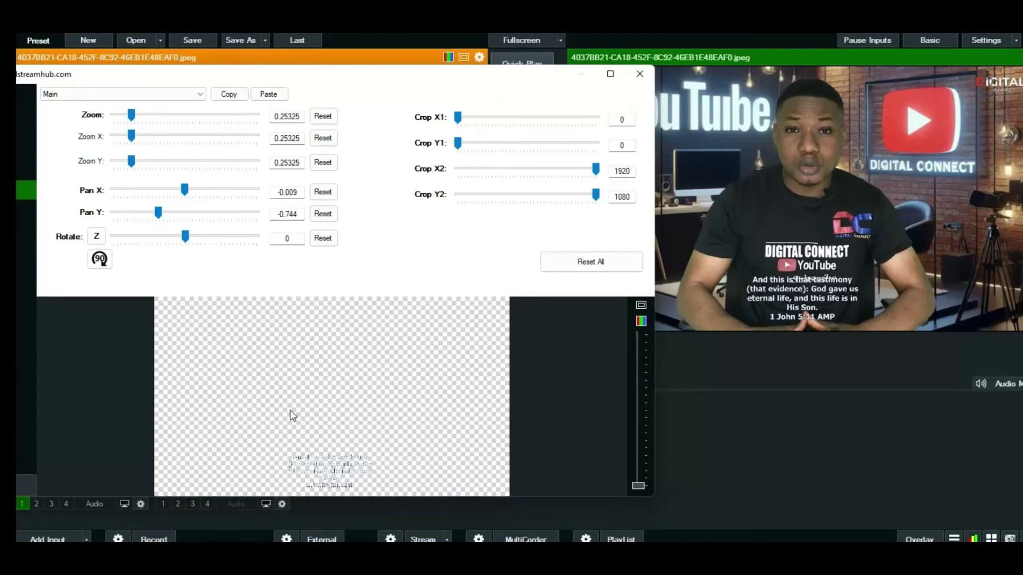
drag(320, 472, 311, 391)
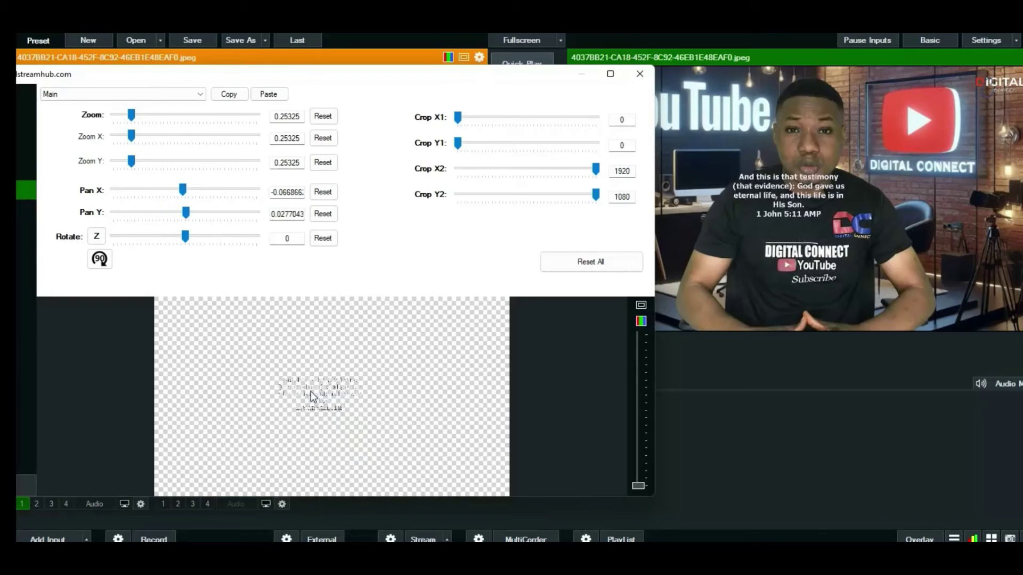
click(324, 117)
click(329, 142)
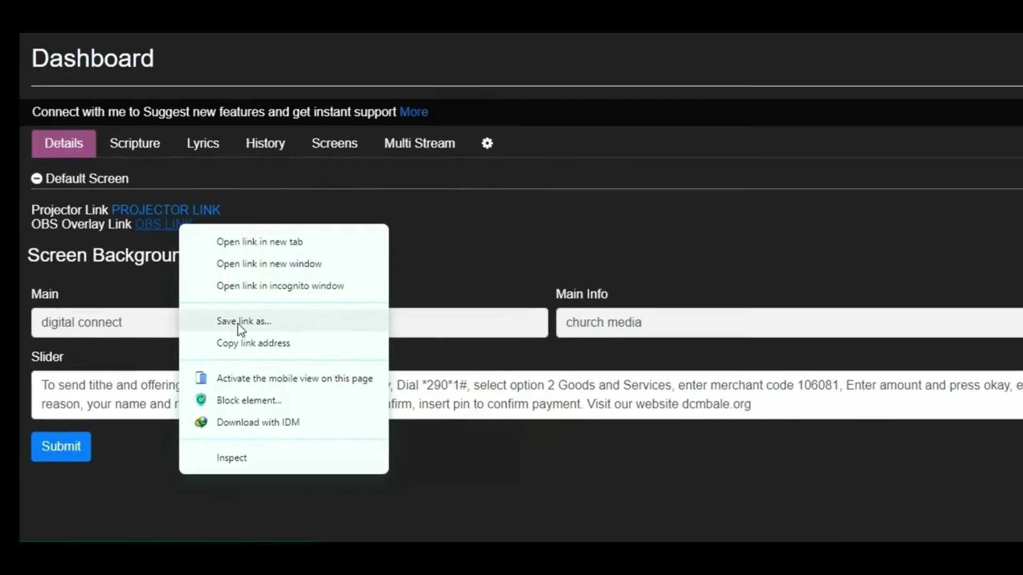
Step: Copy the dashboard's OBS overlay link, switch to OBS Studio and create a new browser source named "allstream"
click(282, 338)
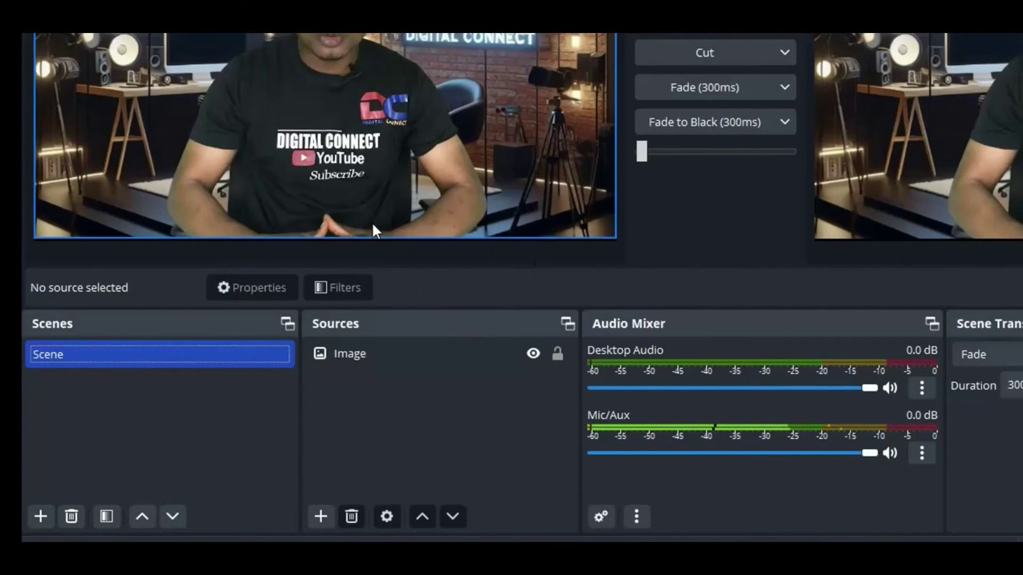
click(320, 519)
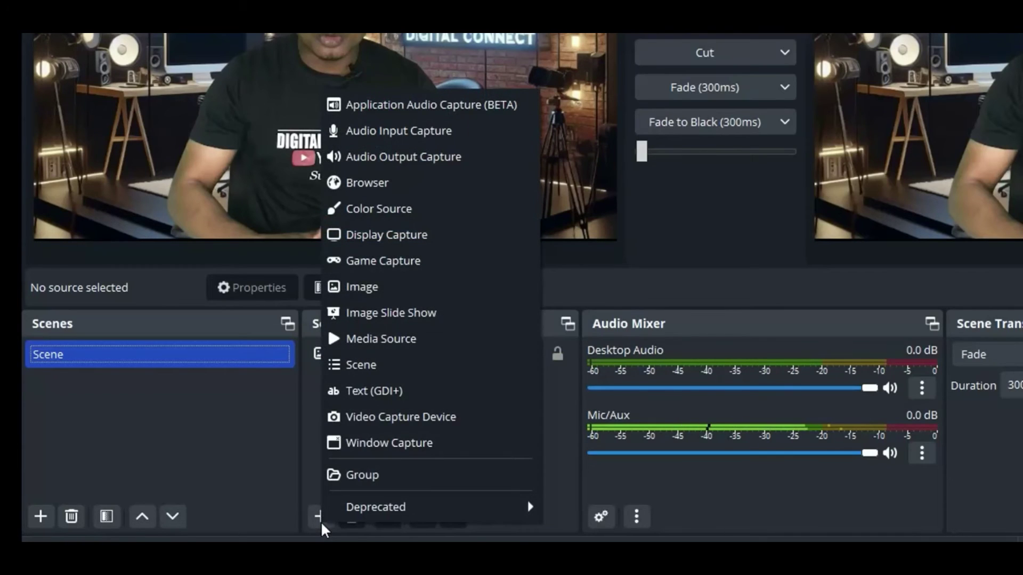
click(302, 484)
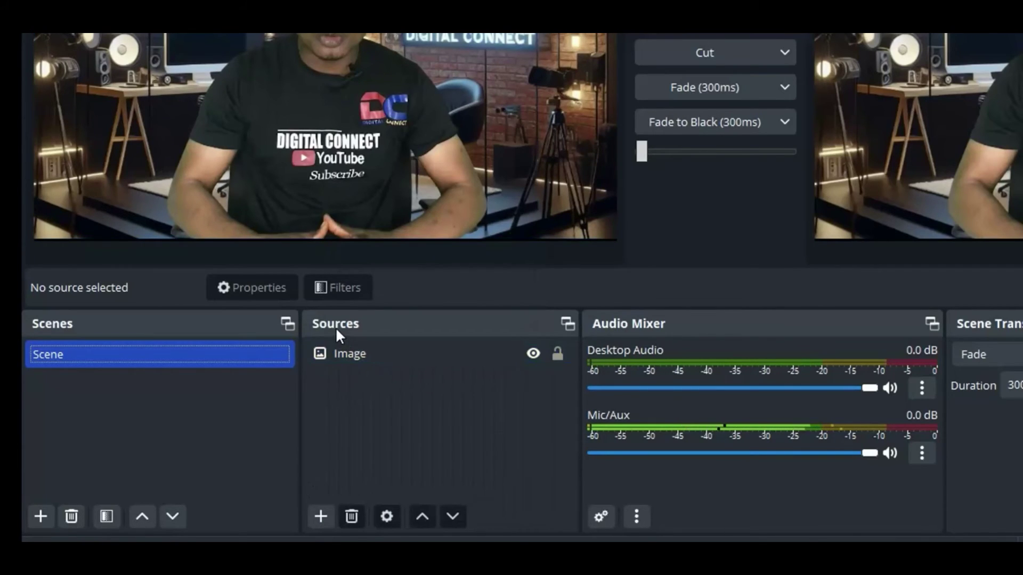
click(319, 516)
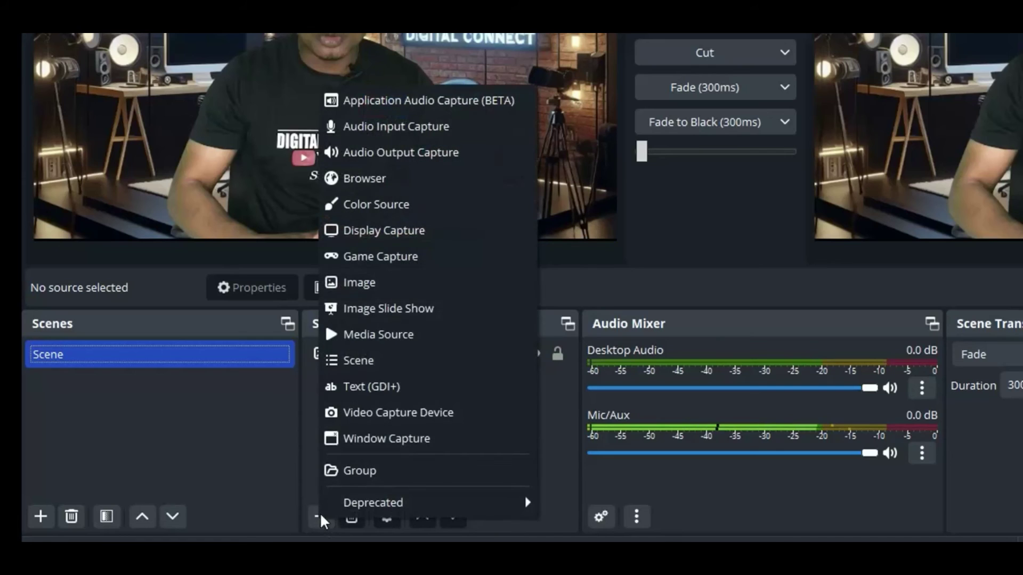
click(394, 176)
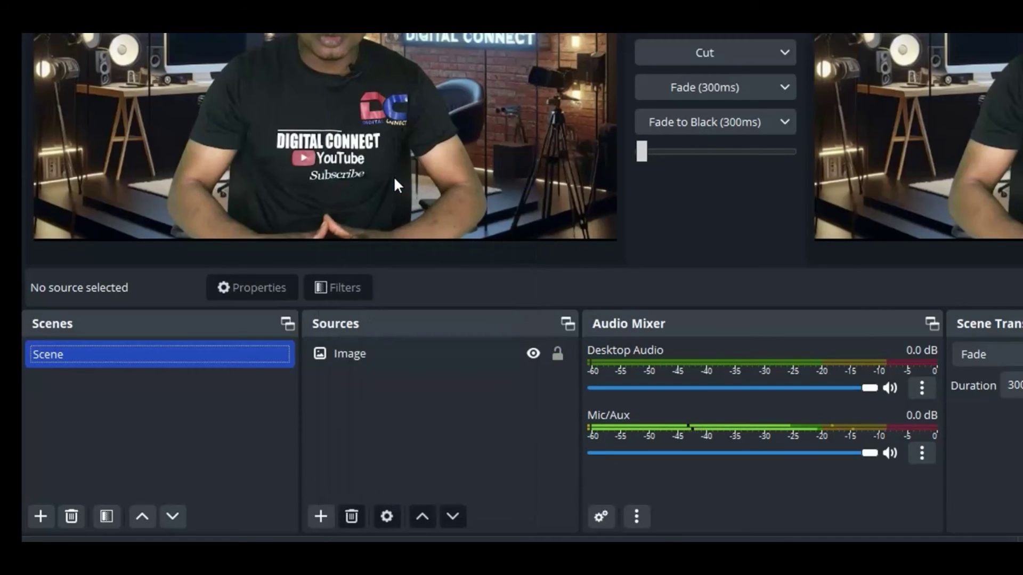
text(alls)
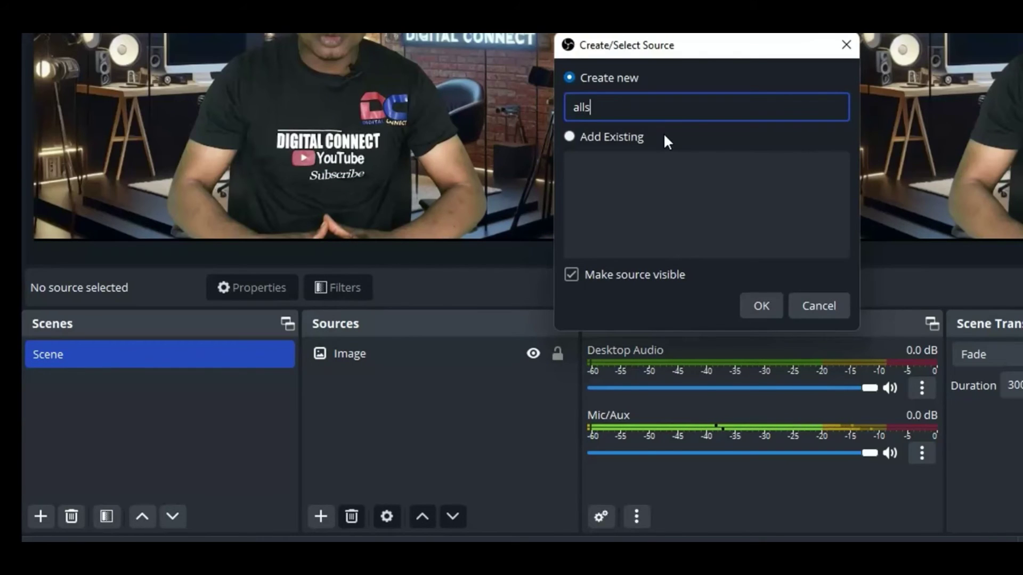
text(tream)
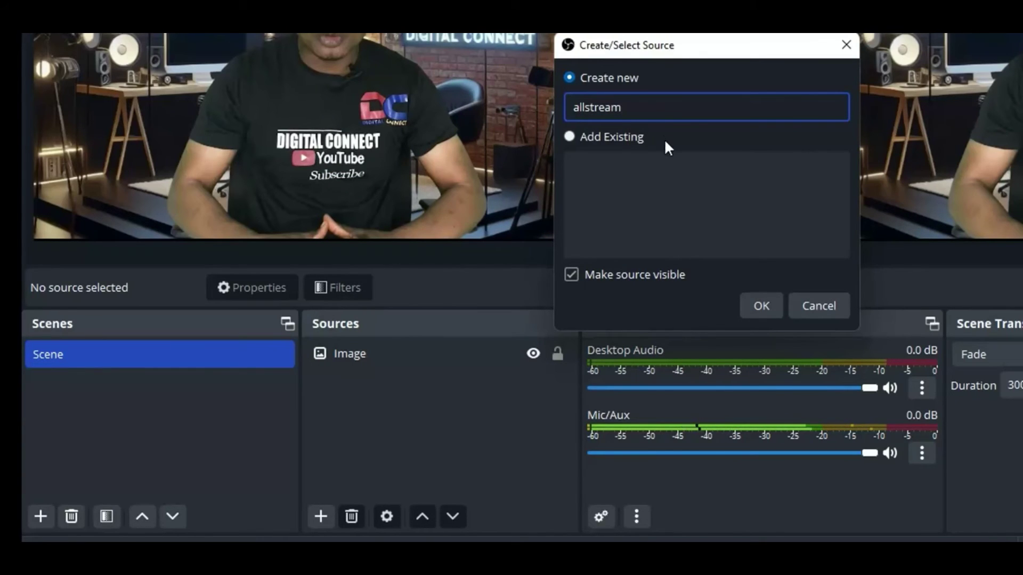
click(766, 307)
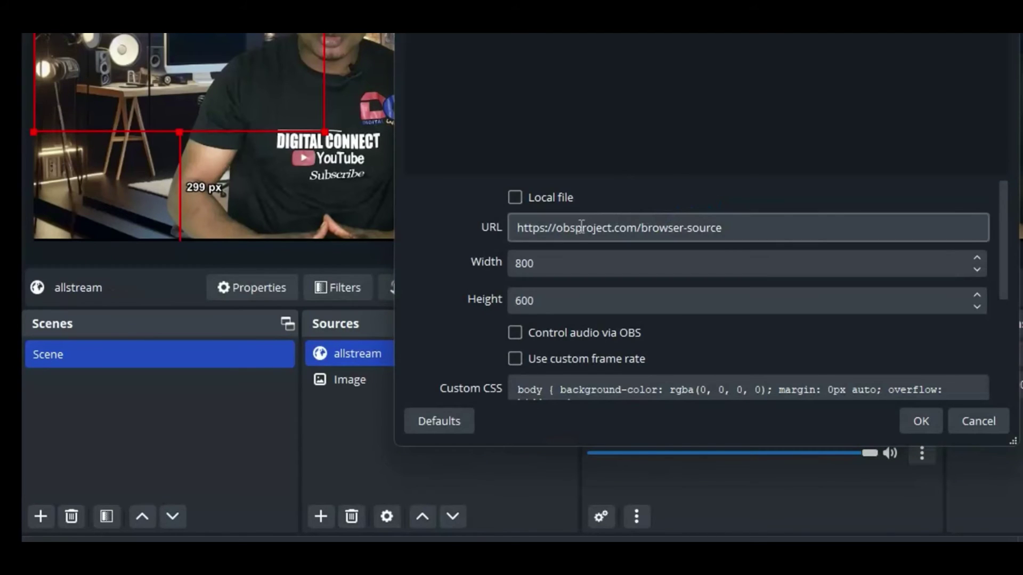
Step: Replace the browser source's default URL with the copied OBS overlay link
click(579, 228)
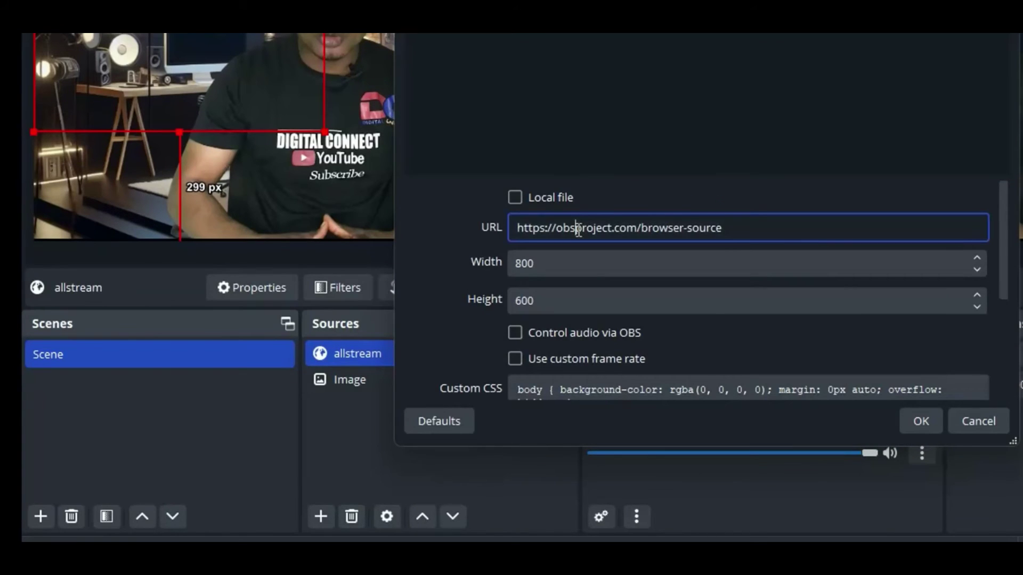
key(ctrl+a)
key(ctrl+v)
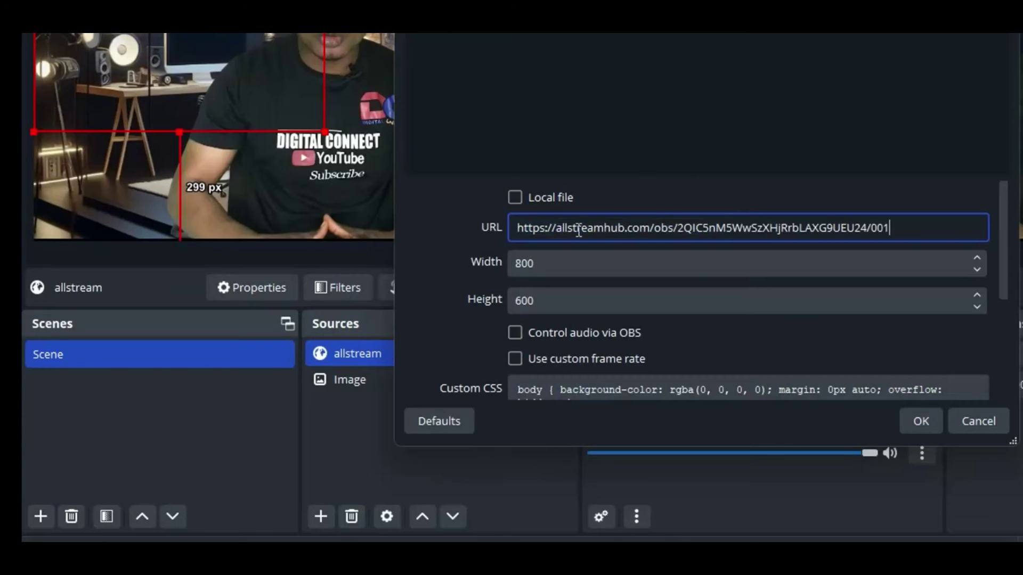
Step: Set the browser source's width to 1280 and height to 720, and stretch it to fill the preview canvas
click(560, 261)
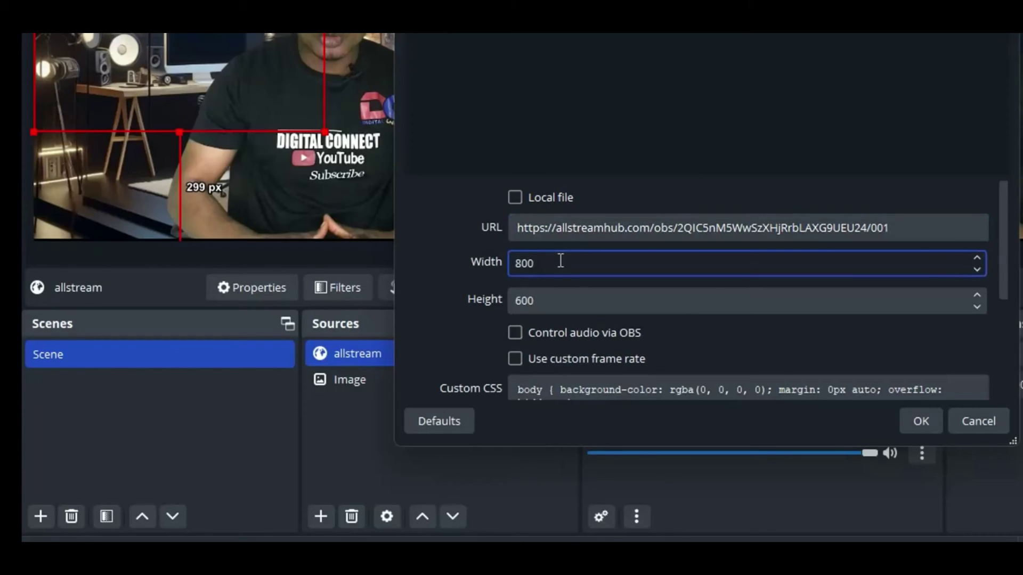
key(BackSpace)
key(BackSpace)
text(1280)
click(561, 300)
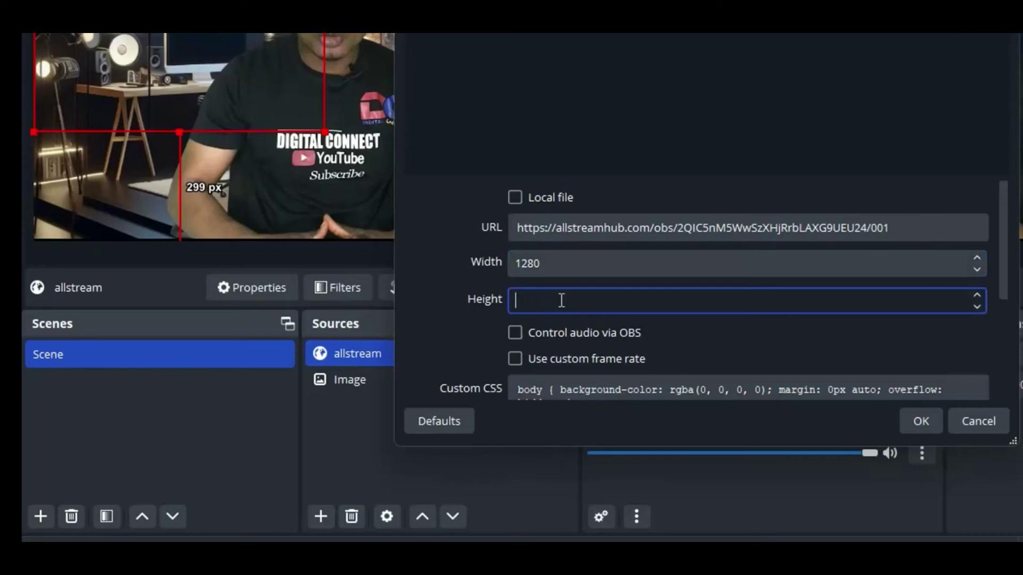
text(720)
click(918, 421)
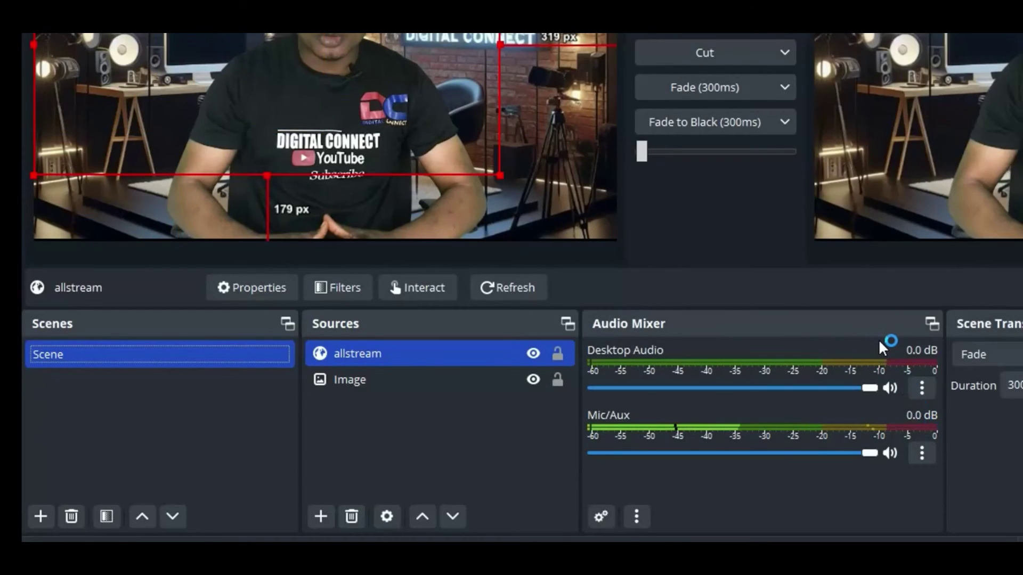
drag(491, 180, 509, 291)
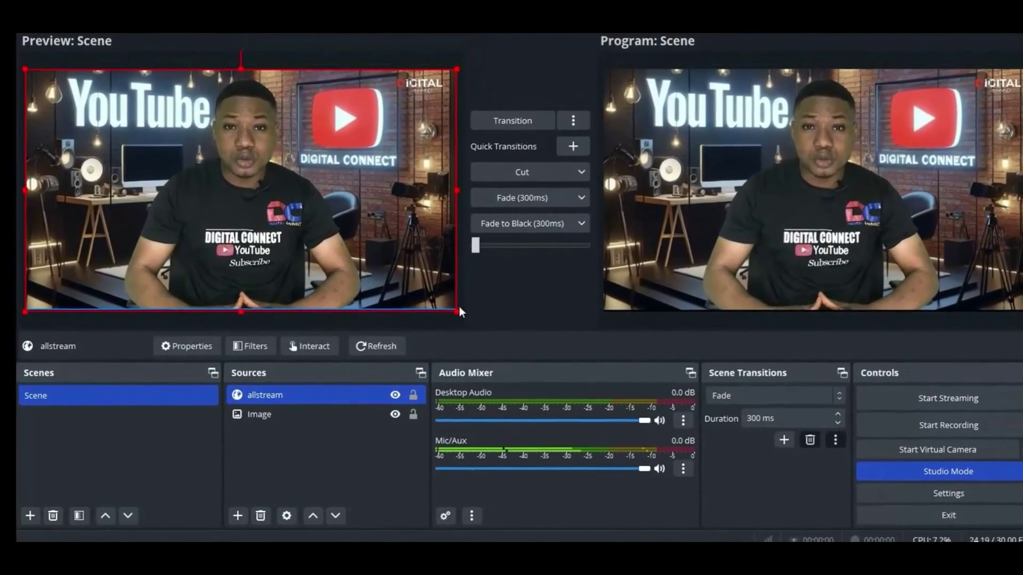
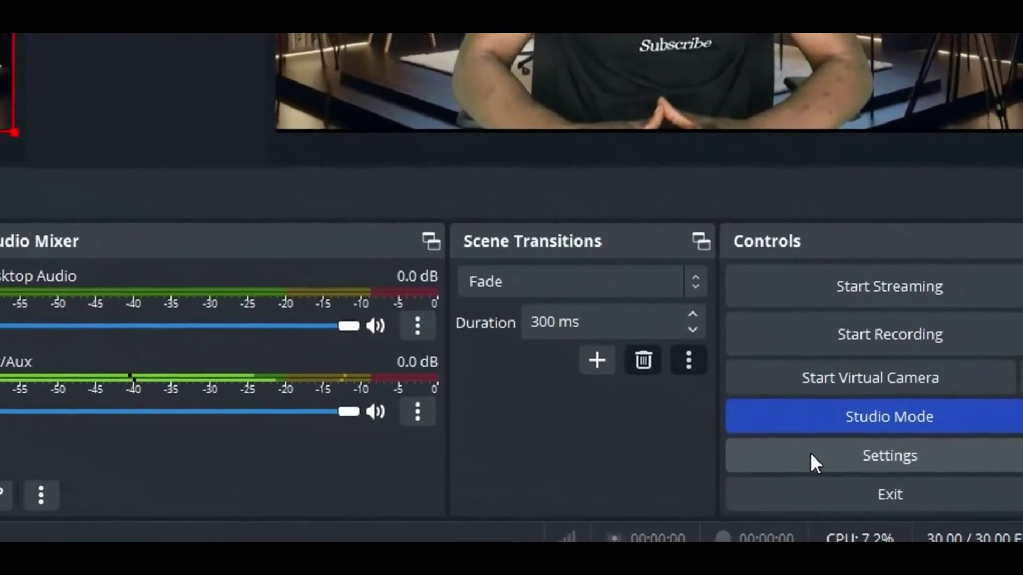
Step: Disable browser source hardware acceleration in the advanced settings, apply the change and restart OBS Studio
click(828, 461)
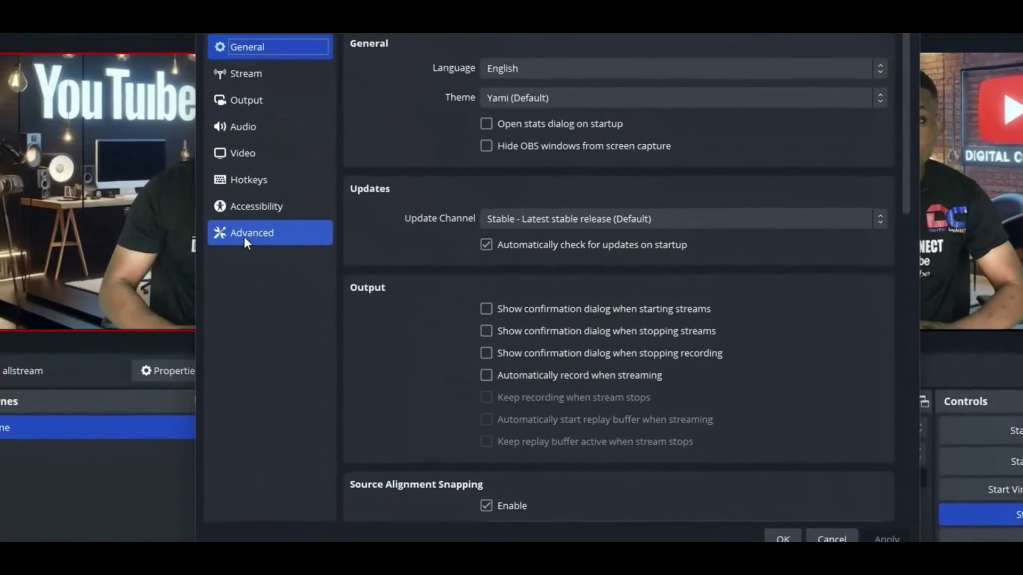
click(303, 247)
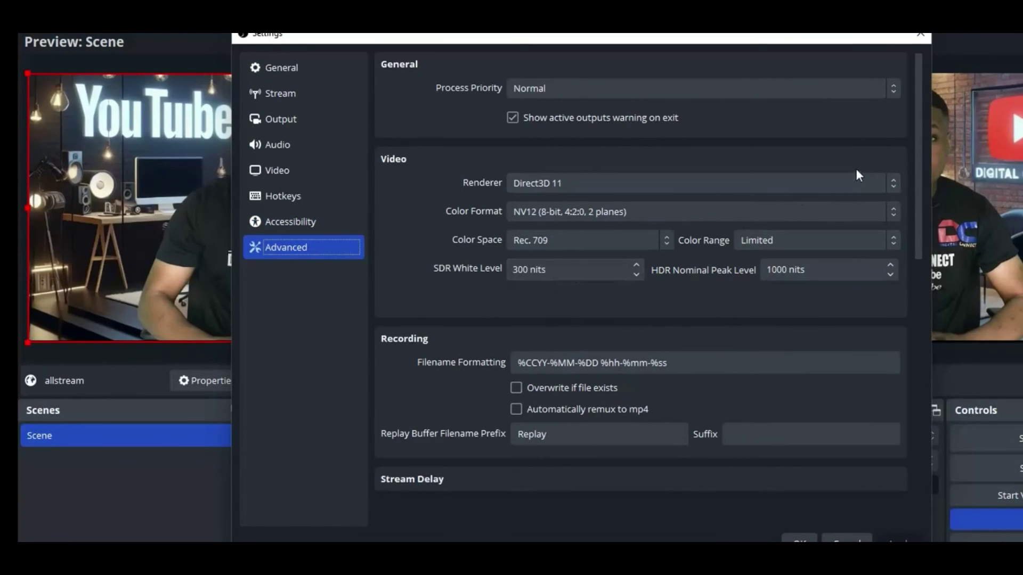
drag(923, 117, 935, 353)
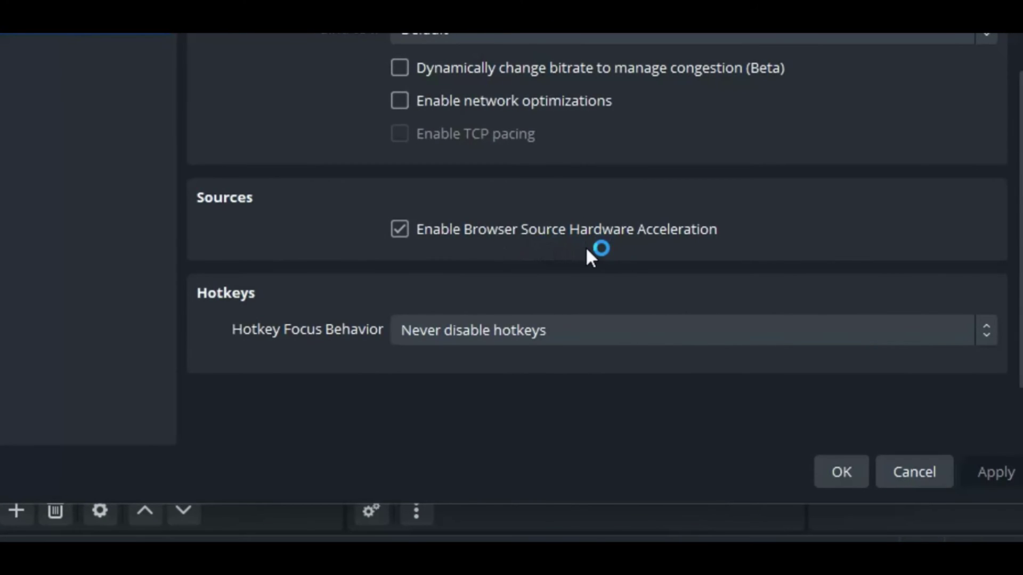
click(400, 230)
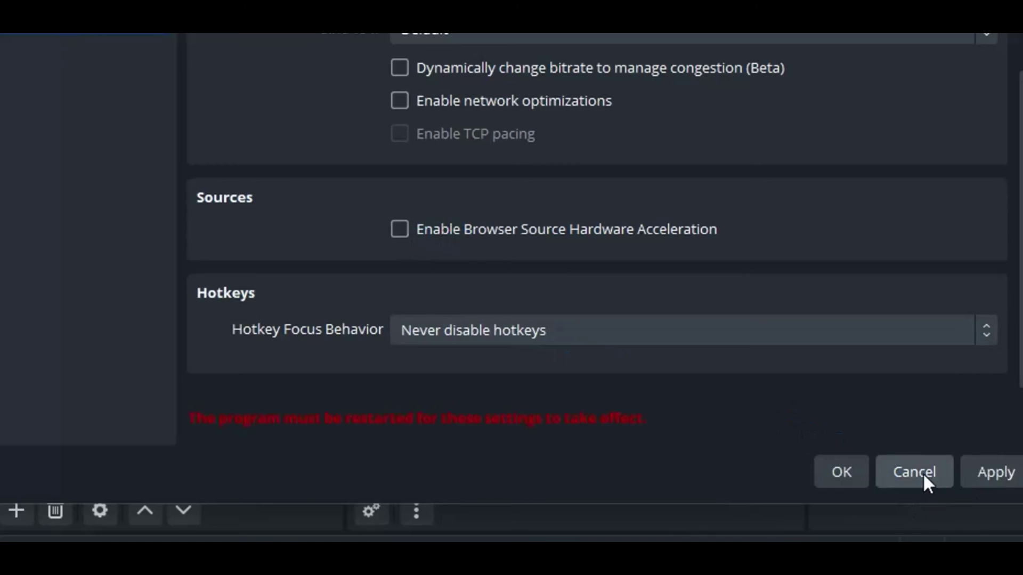
click(988, 472)
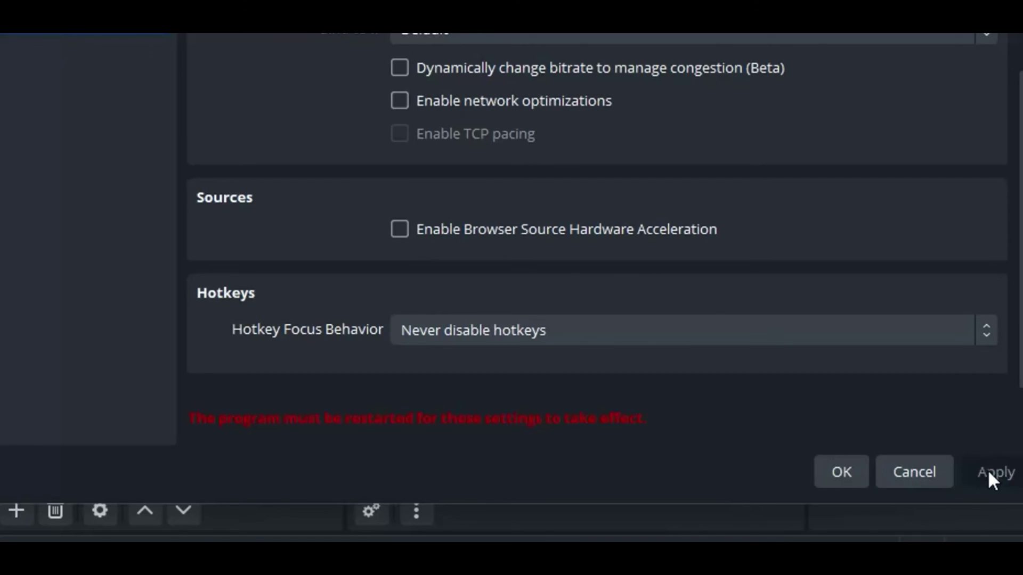
click(849, 465)
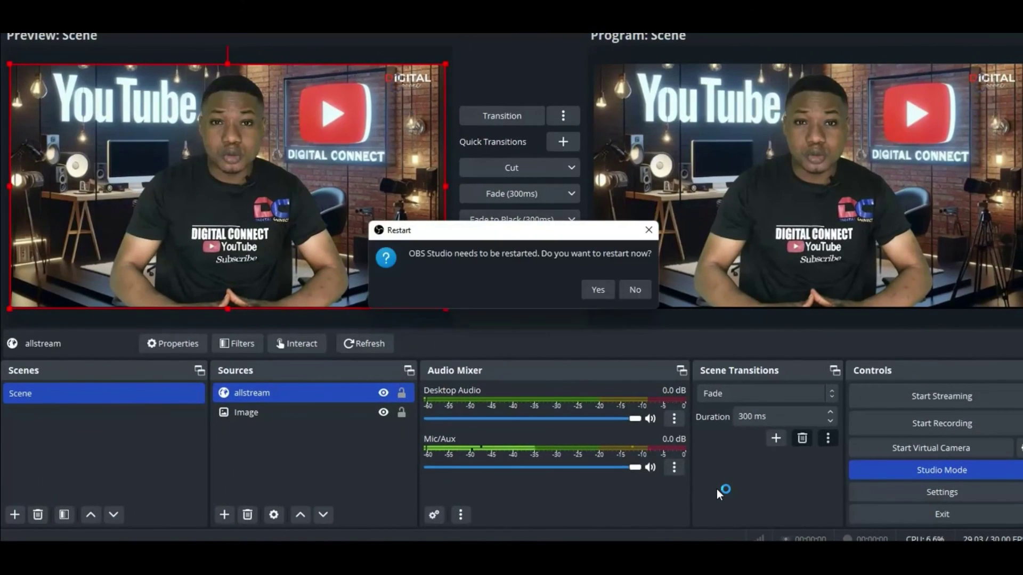
click(597, 291)
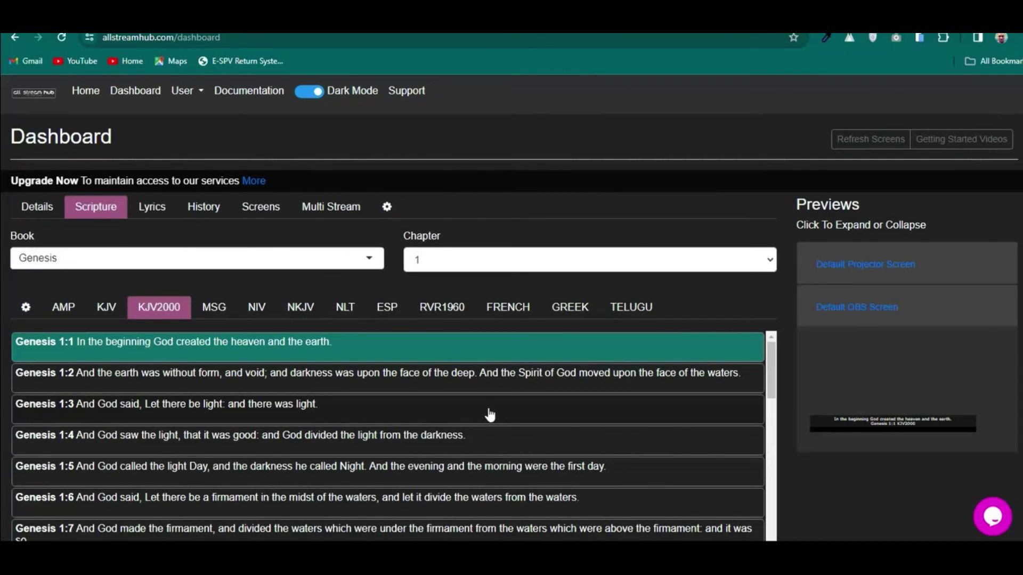
Step: In the Allstreamhub dashboard, project Genesis 1:1 from the AMP version, check the overlay in OBS Studio and return to the dashboard
click(77, 313)
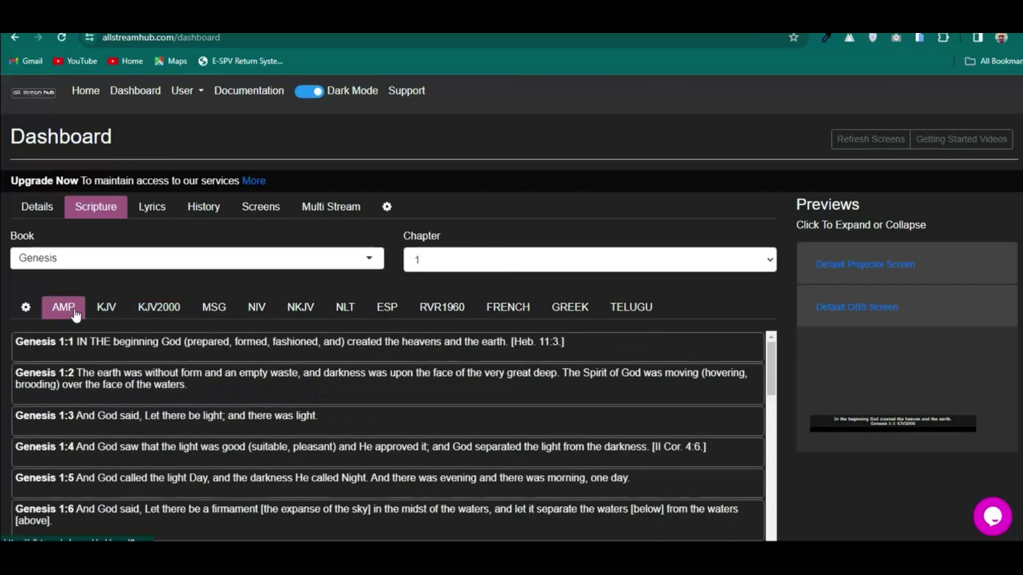
click(139, 352)
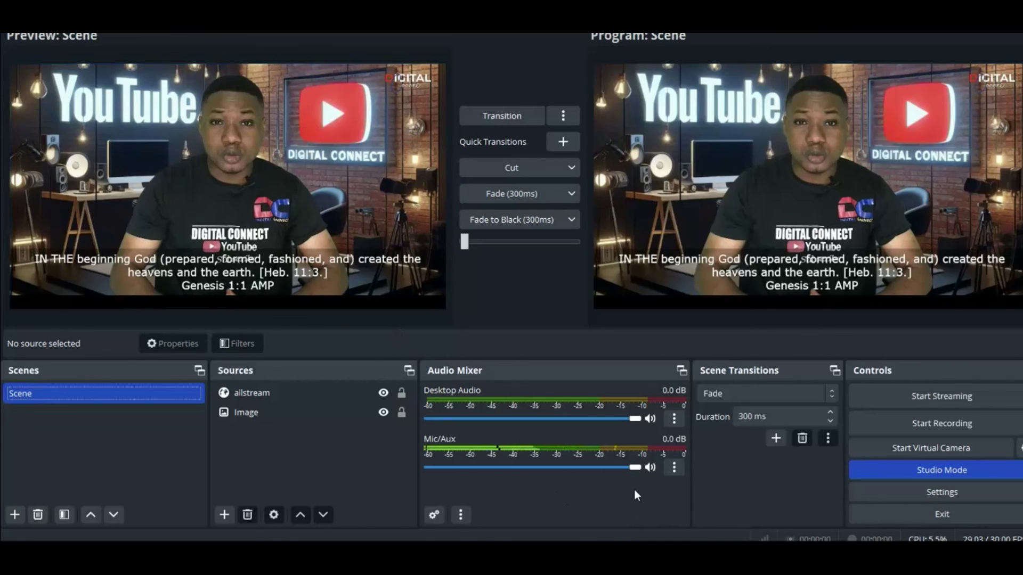
click(642, 530)
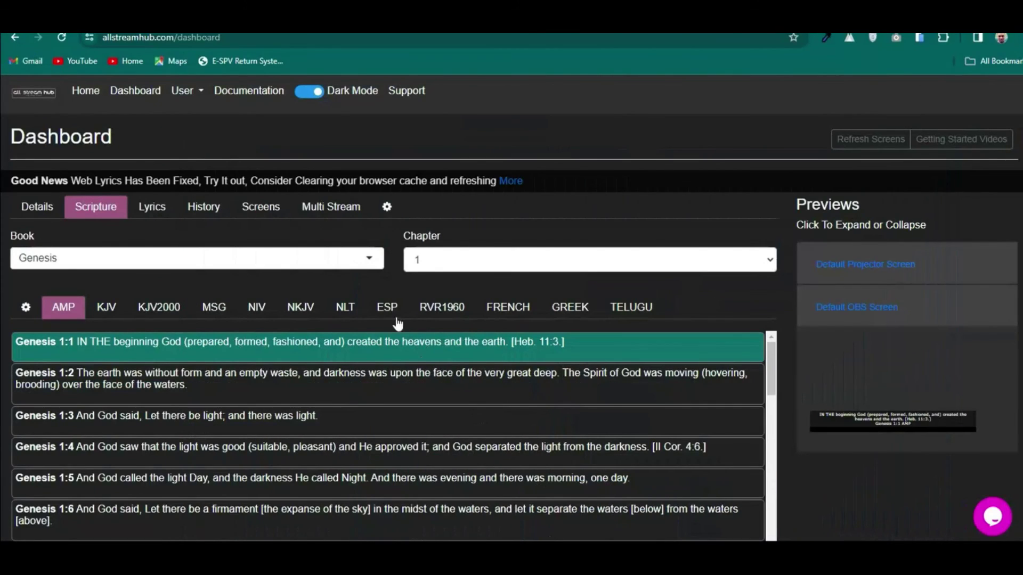
Step: Open the dashboard's web lyrics search and inspect its song and artist fields
click(156, 215)
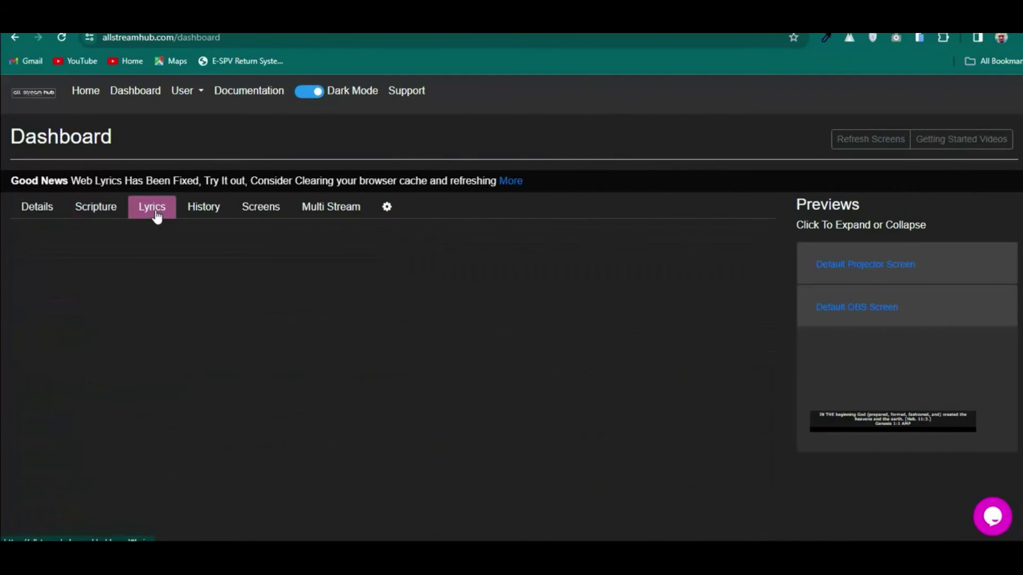
click(101, 250)
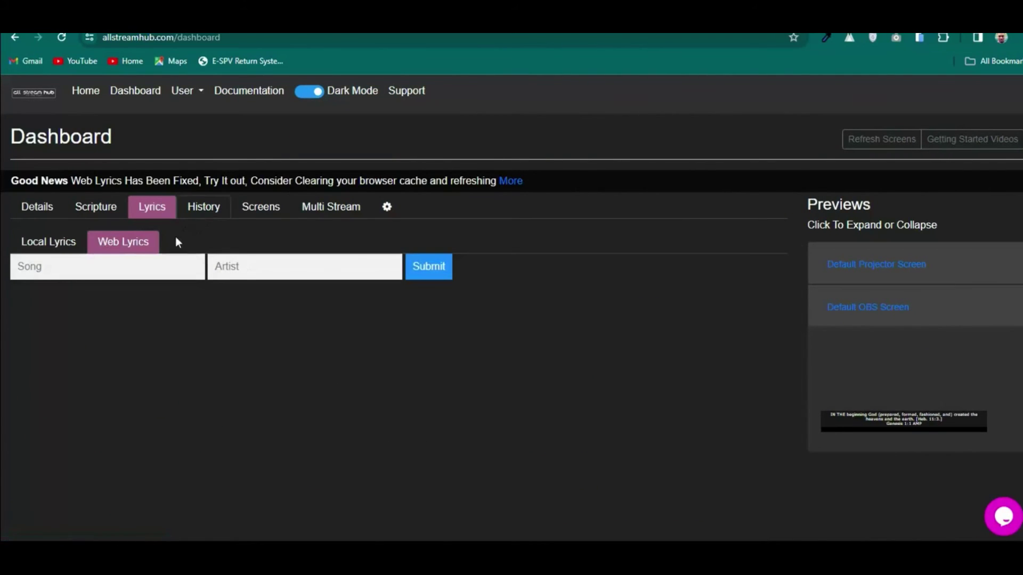
click(141, 268)
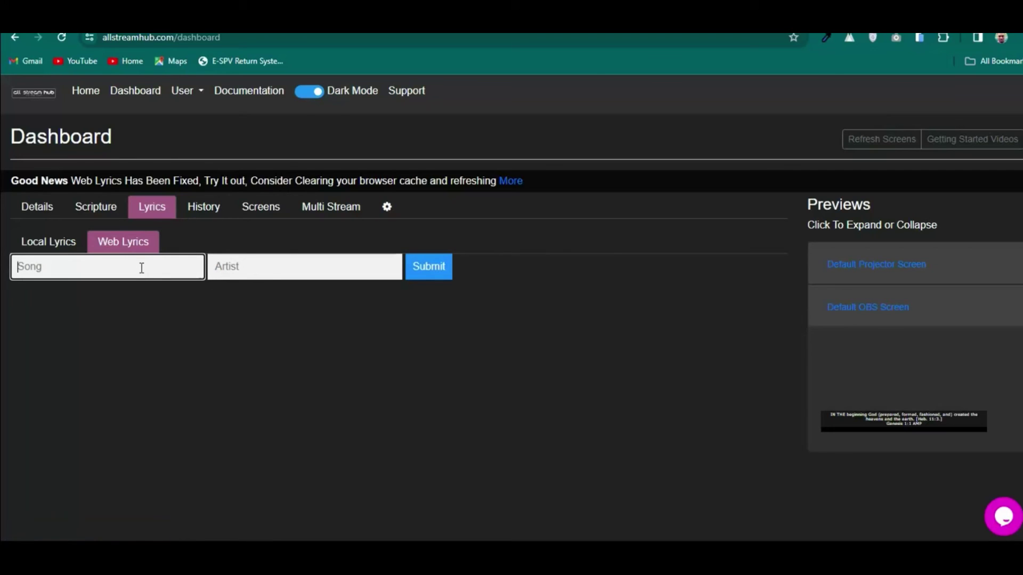
click(230, 269)
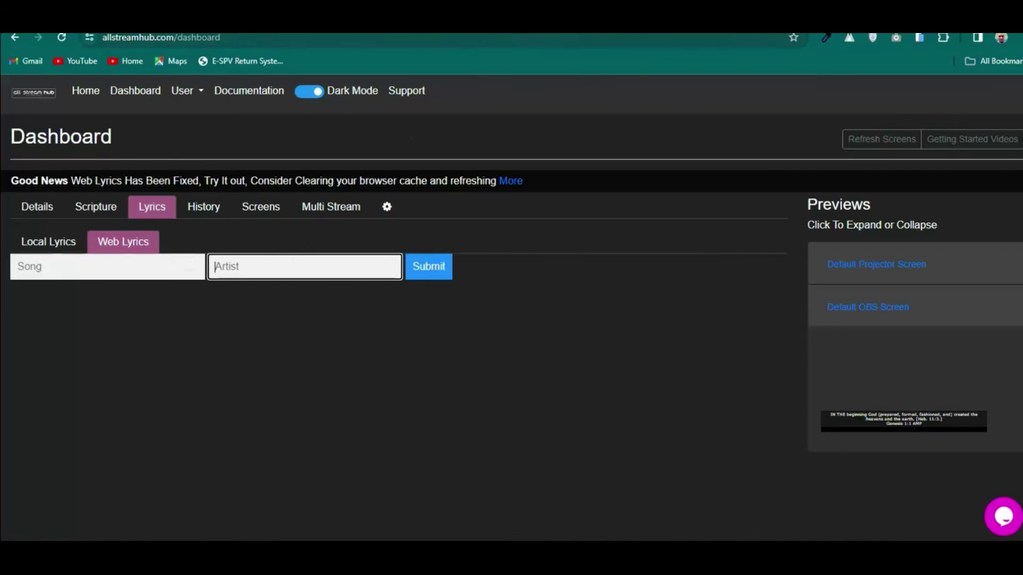
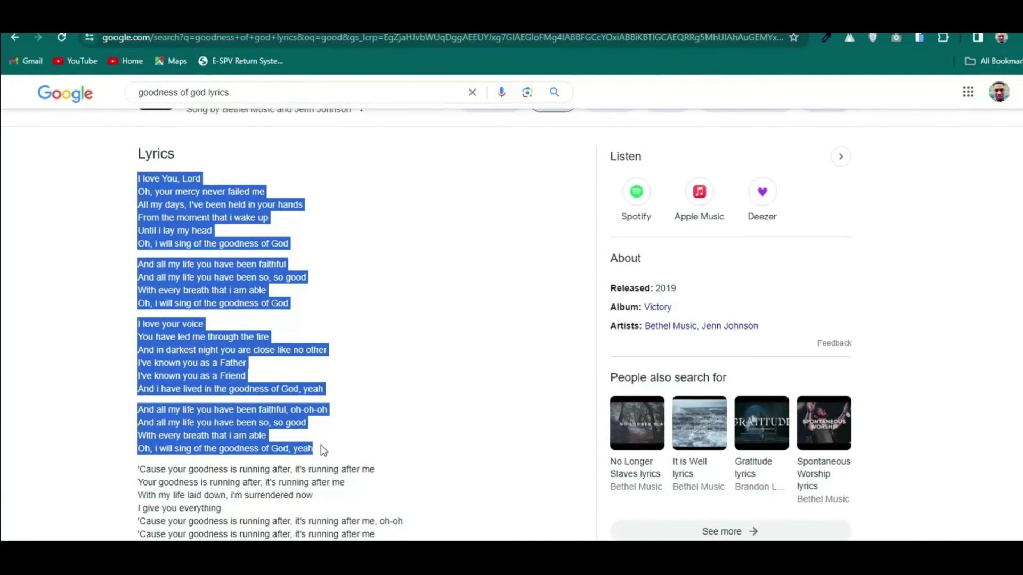
Step: Return from the Goodness of God lyrics page to the dashboard and check the saved song list under local lyrics
click(329, 362)
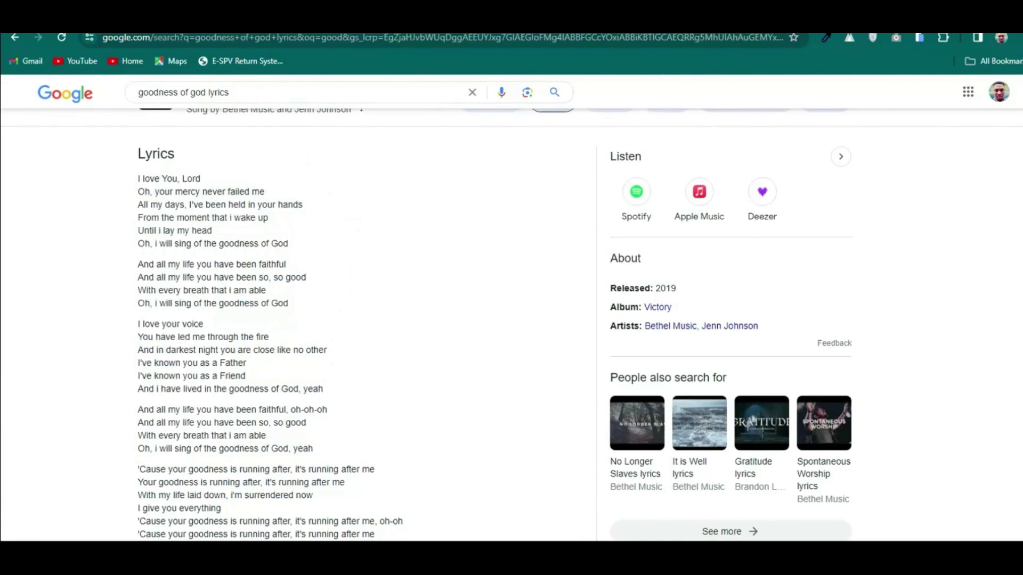
key(ctrl+Tab)
click(51, 248)
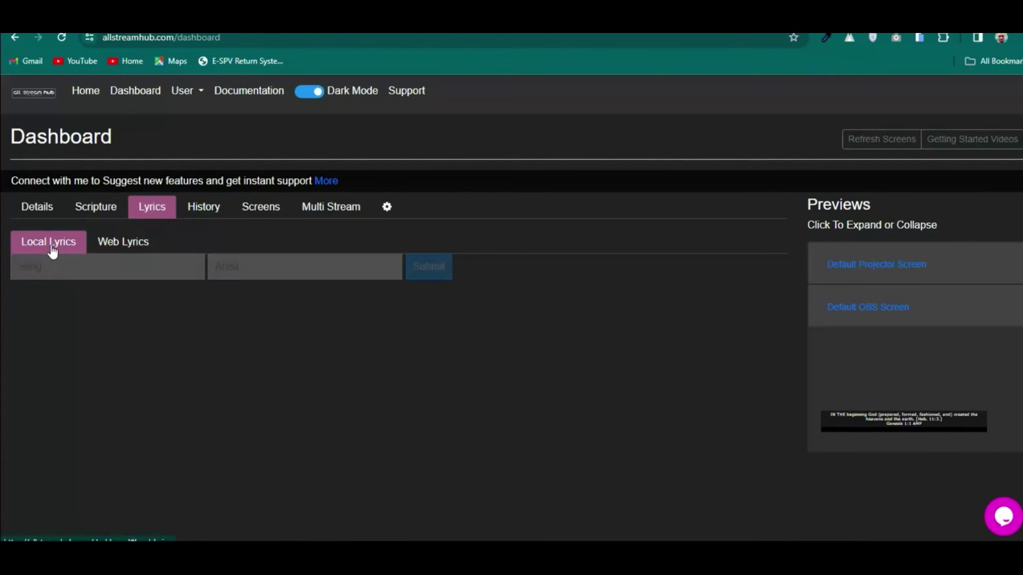
click(75, 320)
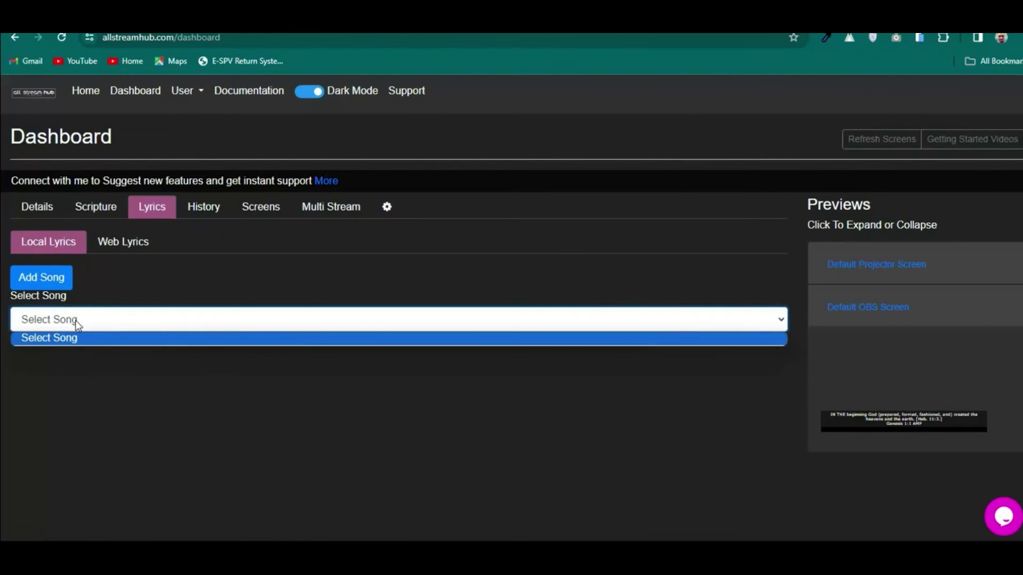
click(92, 322)
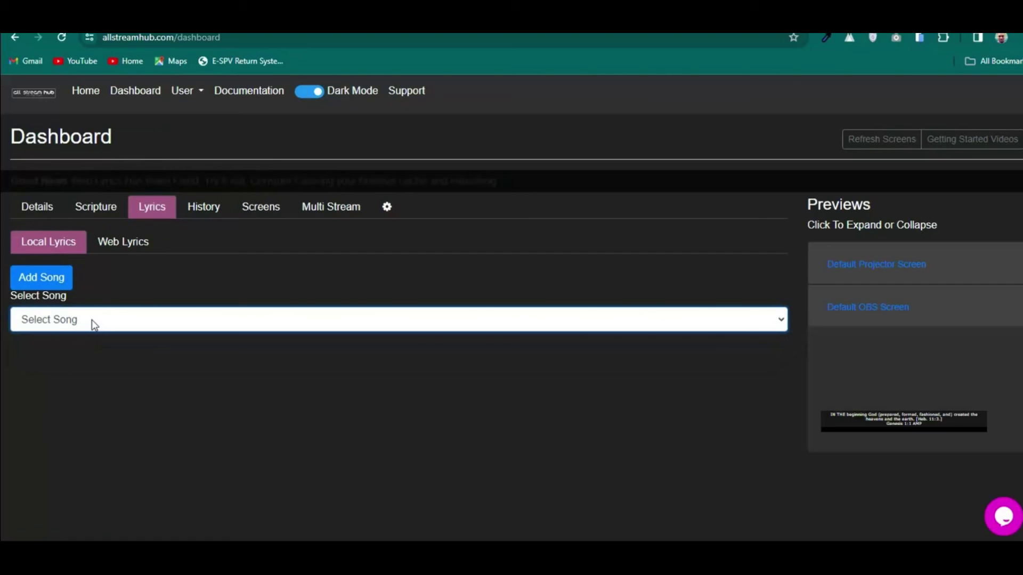
Step: Add a local song titled "goodnes of God", paste the copied lyrics into it and submit it
click(60, 289)
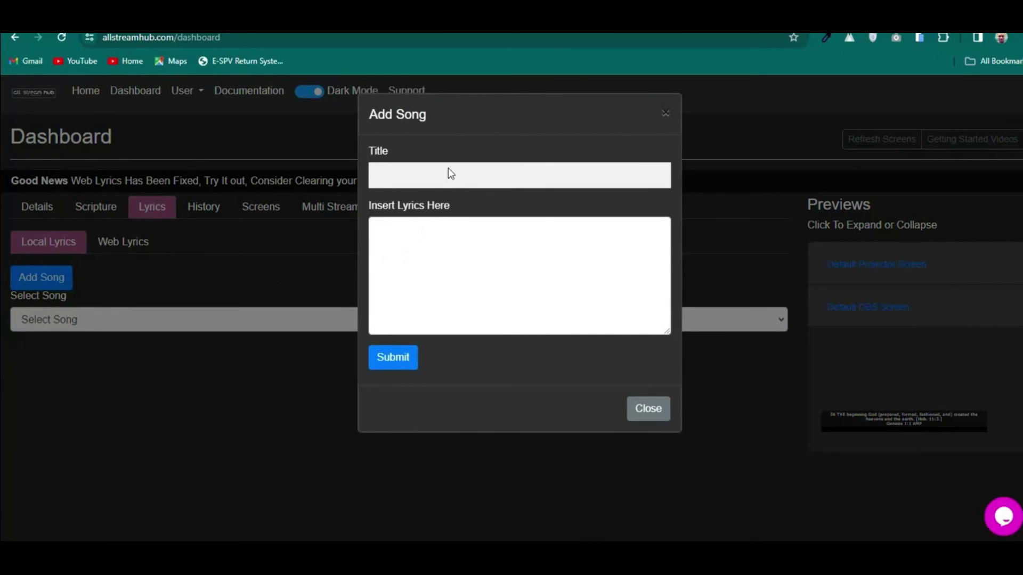
click(446, 166)
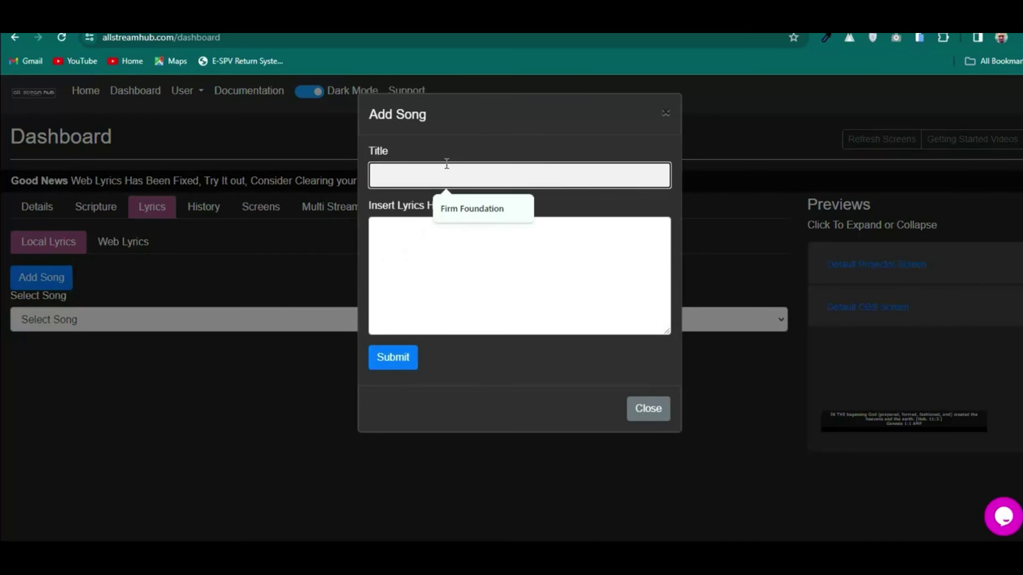
text(goo)
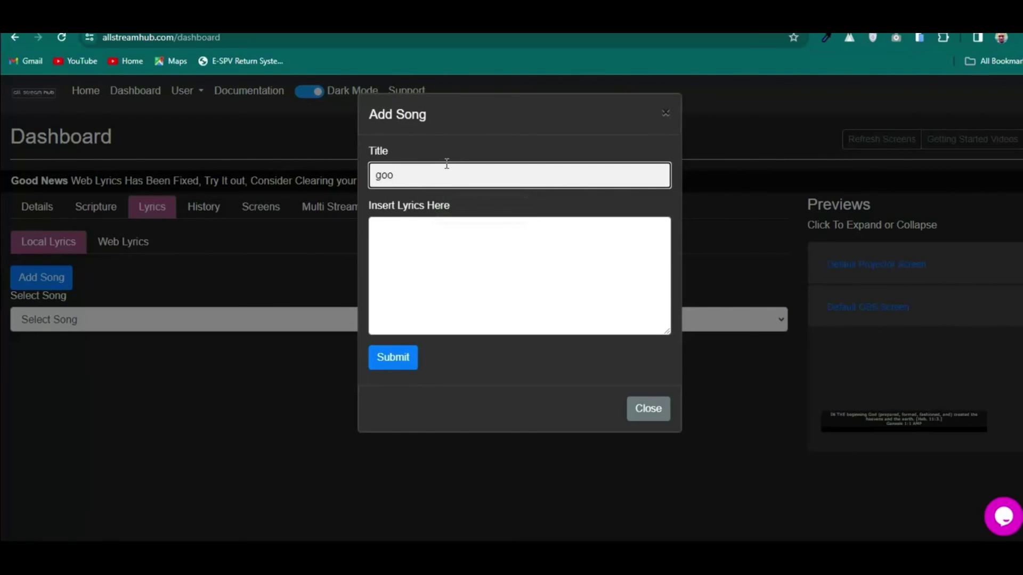
text(dnes of )
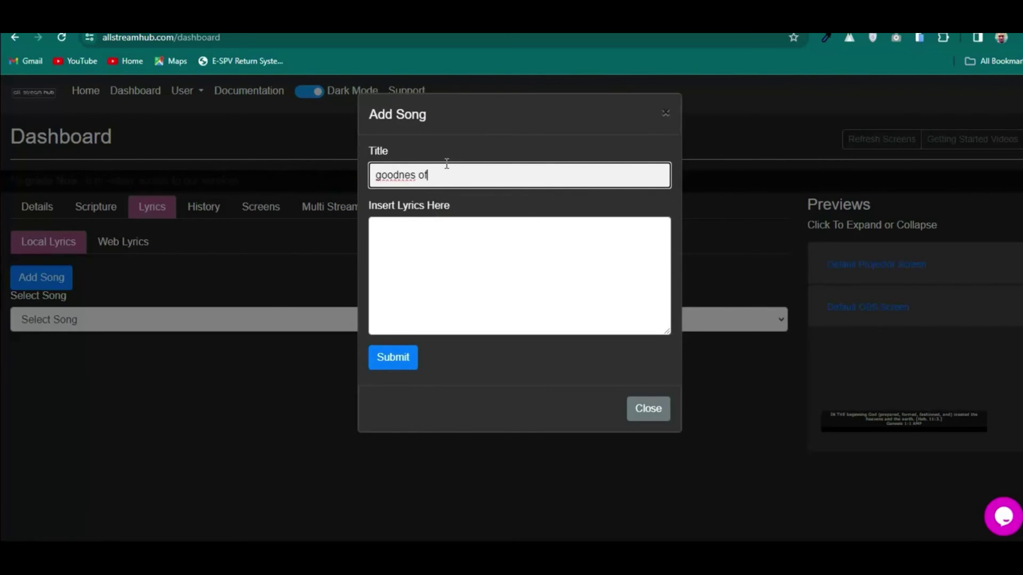
text(god)
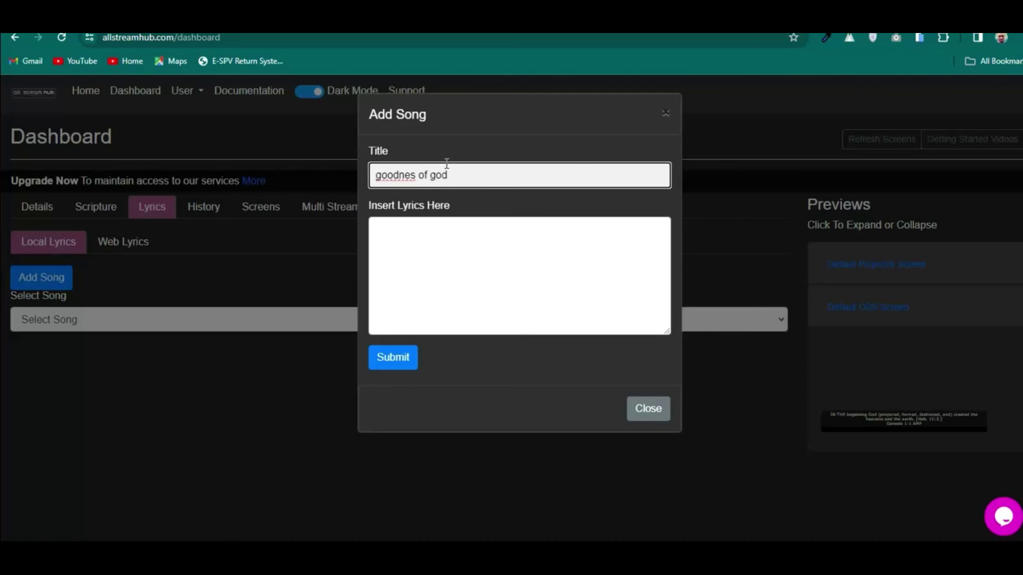
key(BackSpace)
key(BackSpace)
text(Go)
click(455, 259)
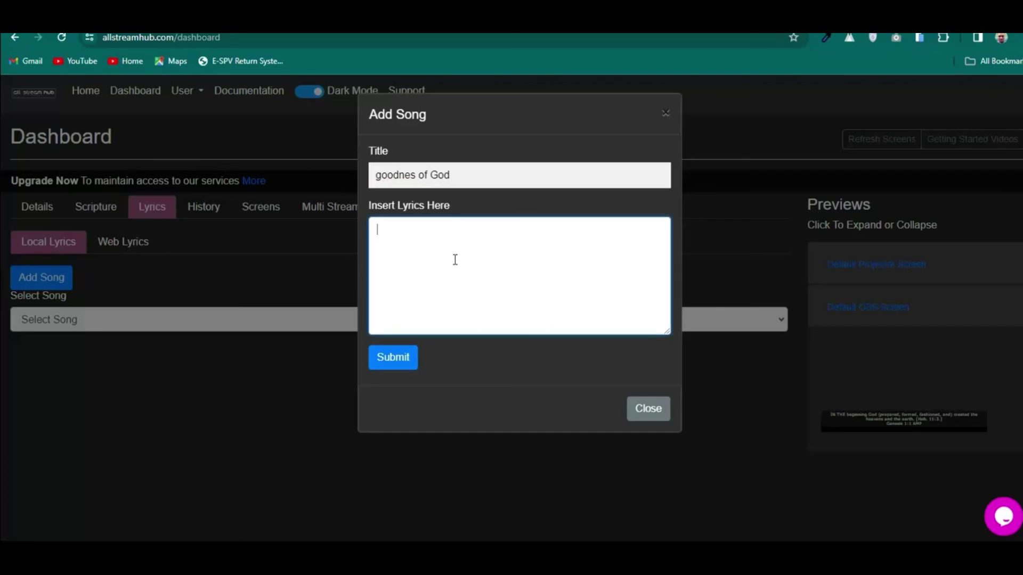
key(ctrl+v)
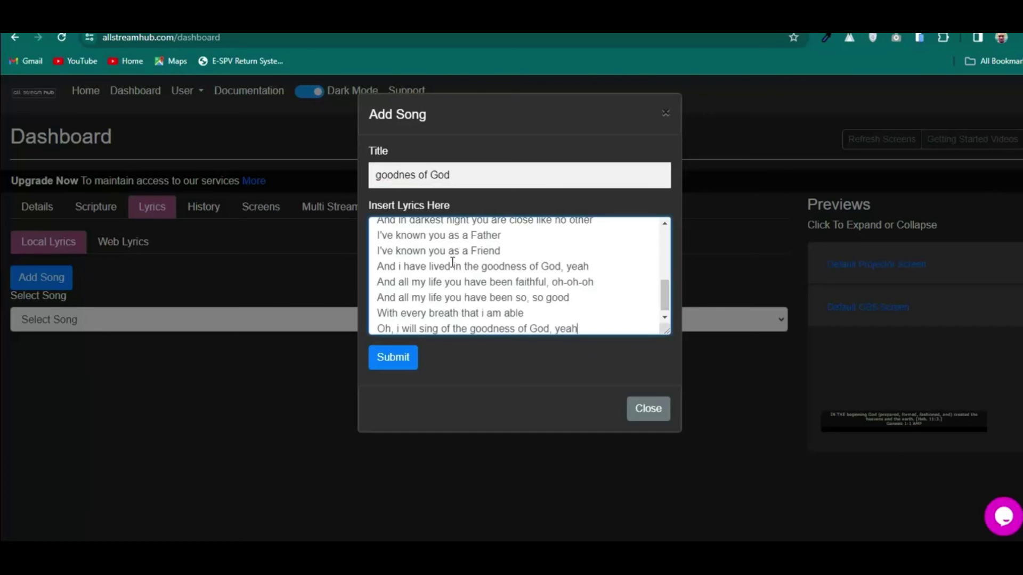
click(404, 362)
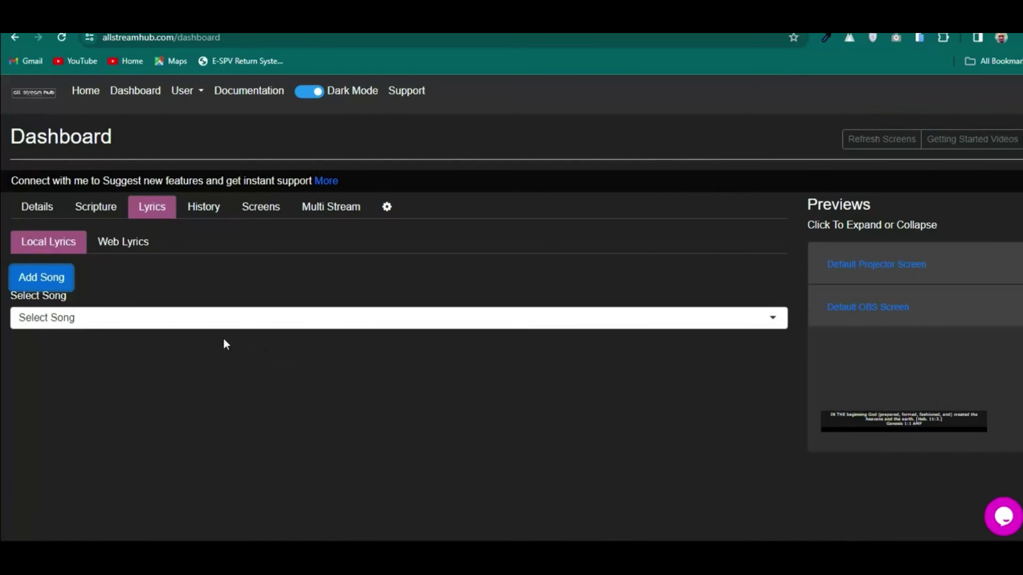
Step: Select the saved song "goodnes of God" and project its opening lyric lines one after another, starting with "I love You, Lord"
click(277, 318)
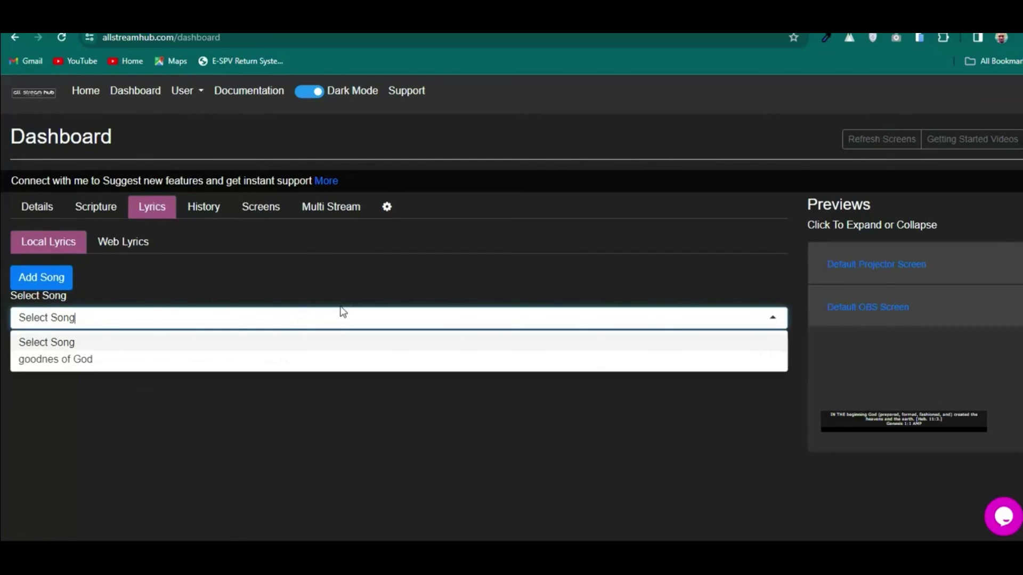
click(84, 359)
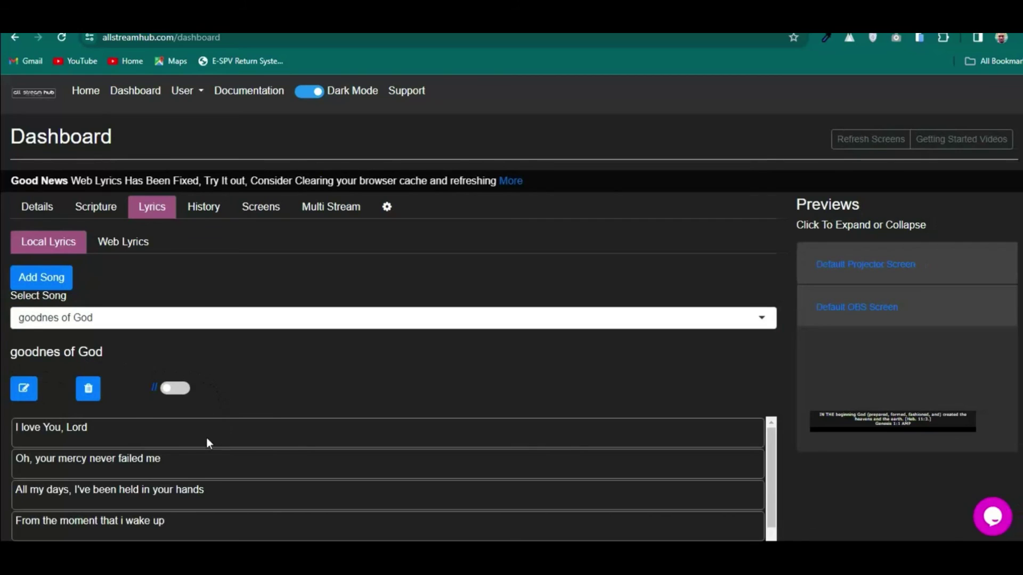
click(111, 441)
click(134, 474)
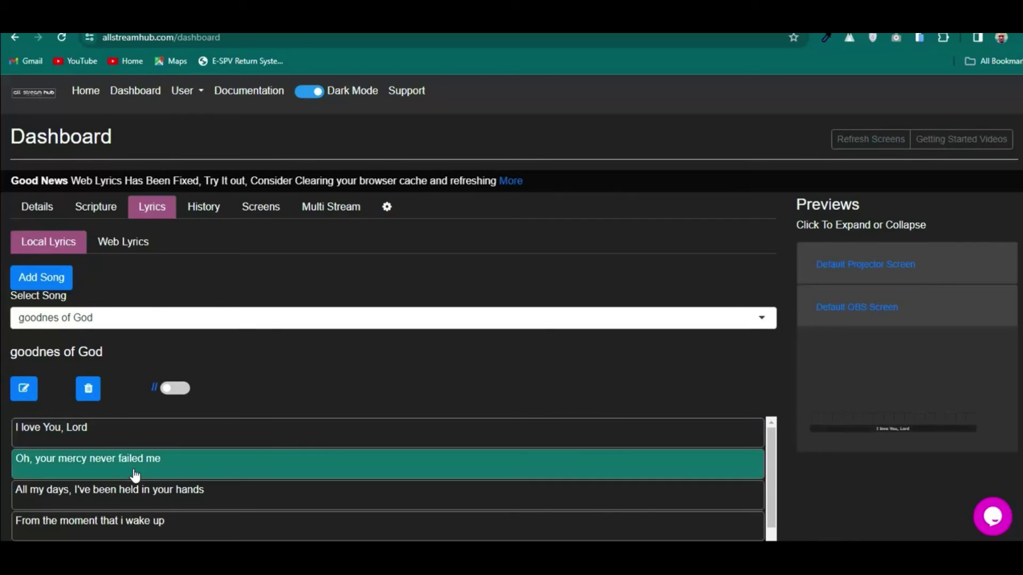
click(164, 494)
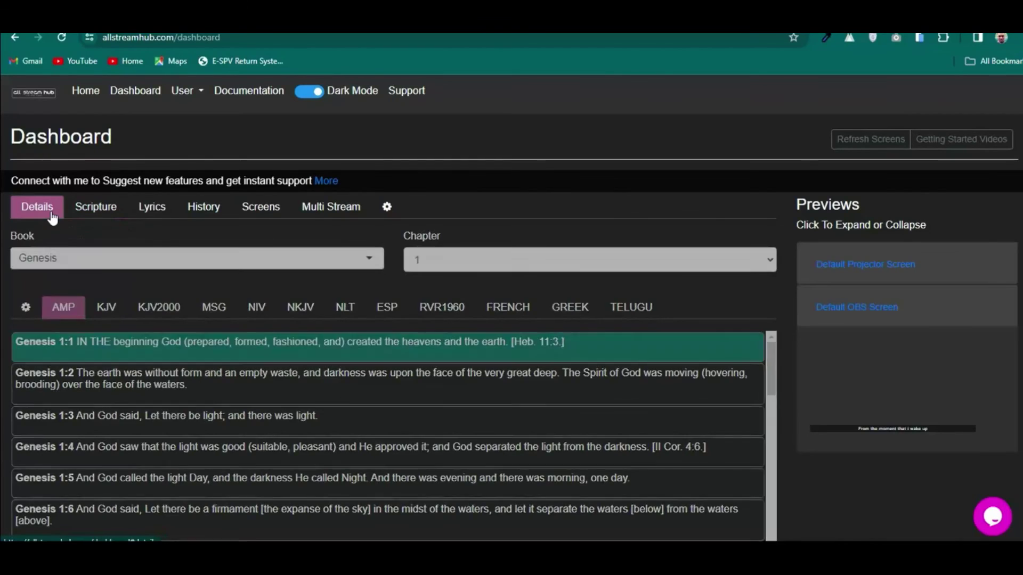
Step: Submit the Default Screen details with main text "digital connect", main info "church media" and the existing tithe and offering slider message
click(51, 215)
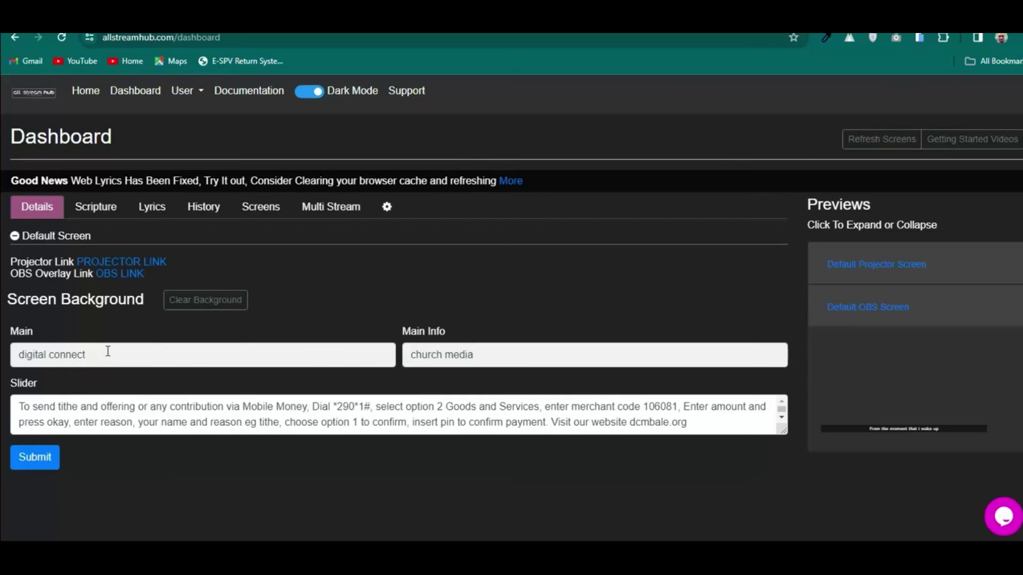
drag(108, 352, 17, 354)
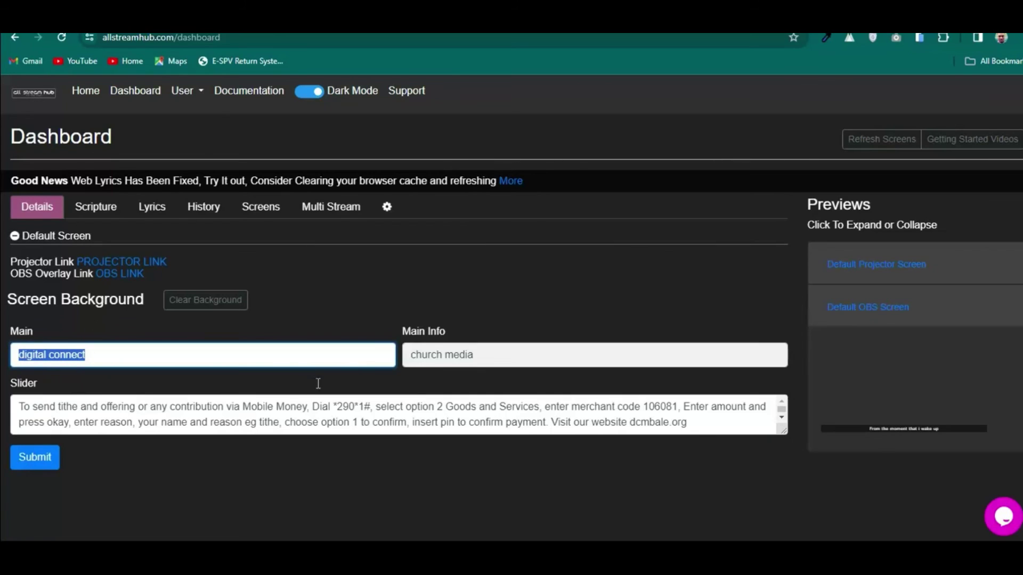
drag(473, 355, 414, 355)
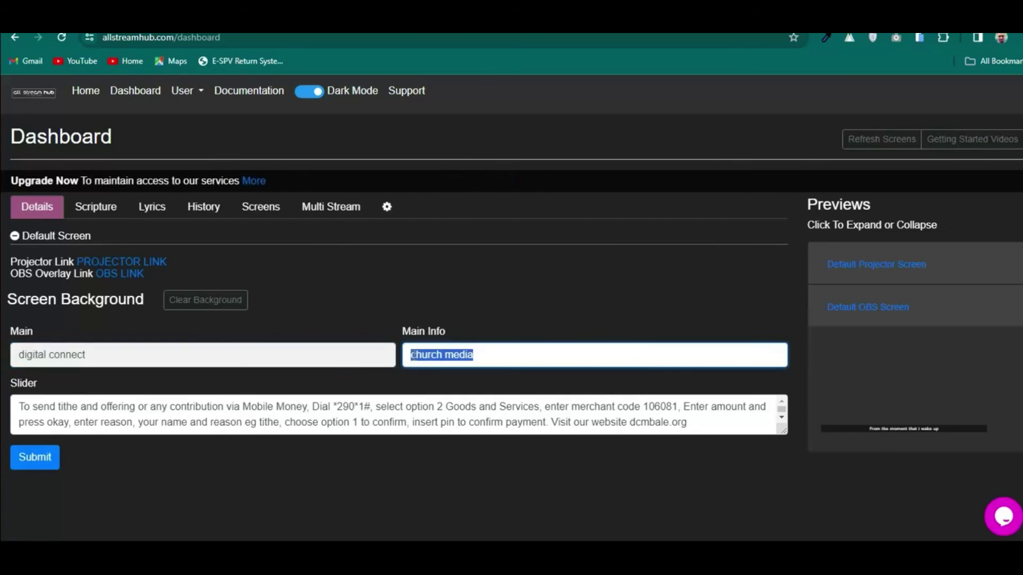
click(283, 413)
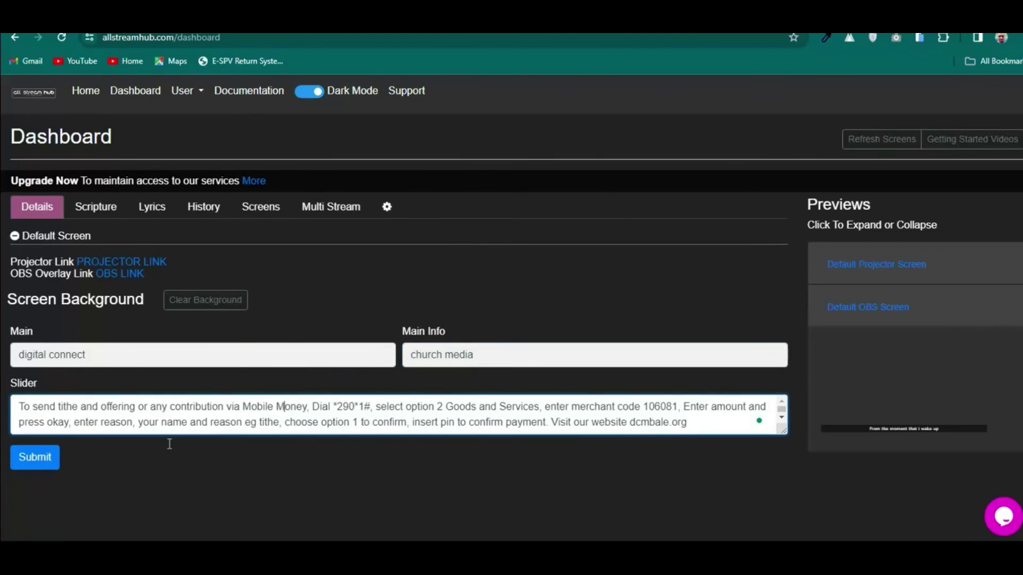
click(37, 469)
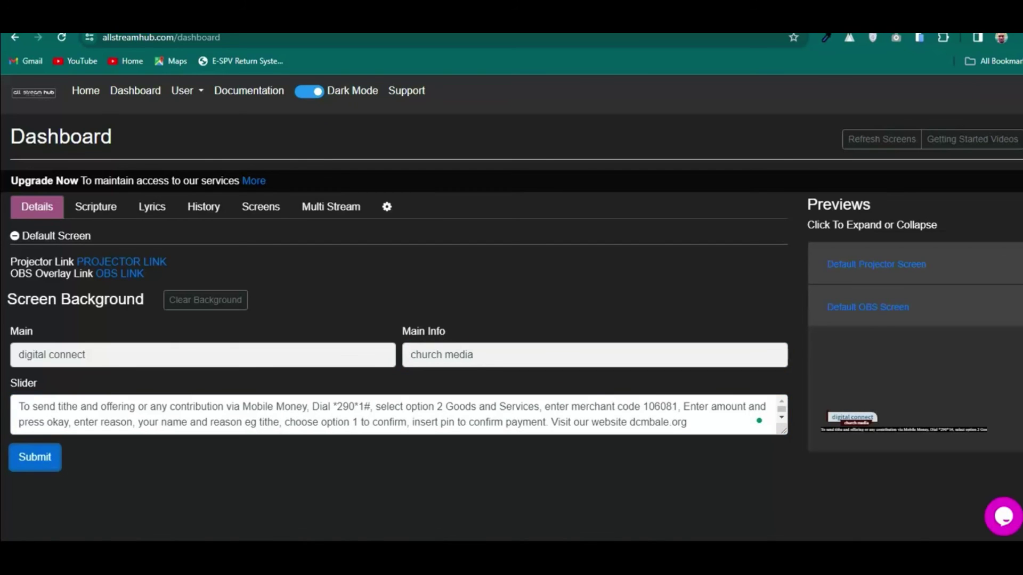
Step: Switch to the dashboard window beside OBS Studio and project the lyric line "With every breath that i am able"
key(alt+Tab)
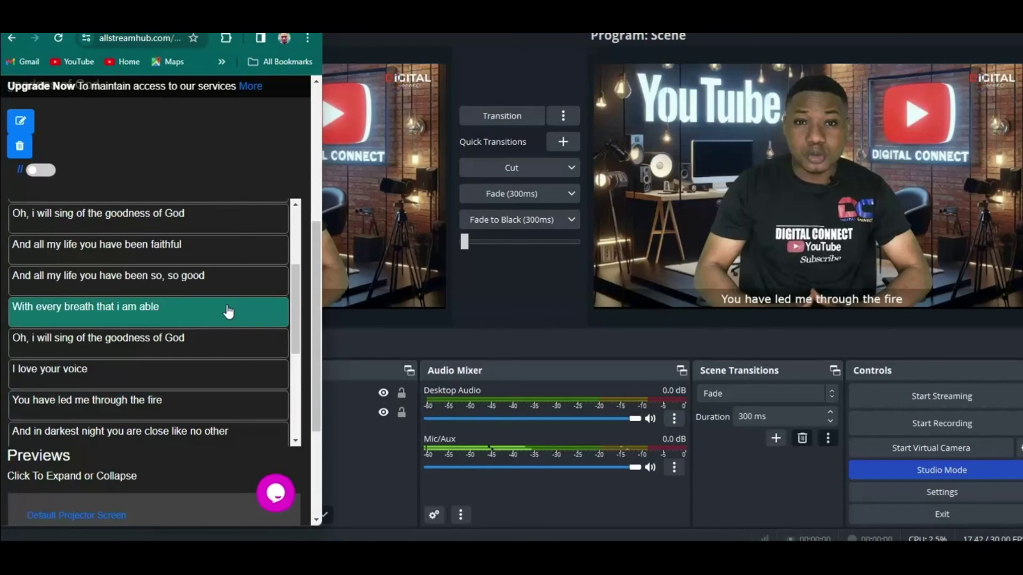
click(228, 311)
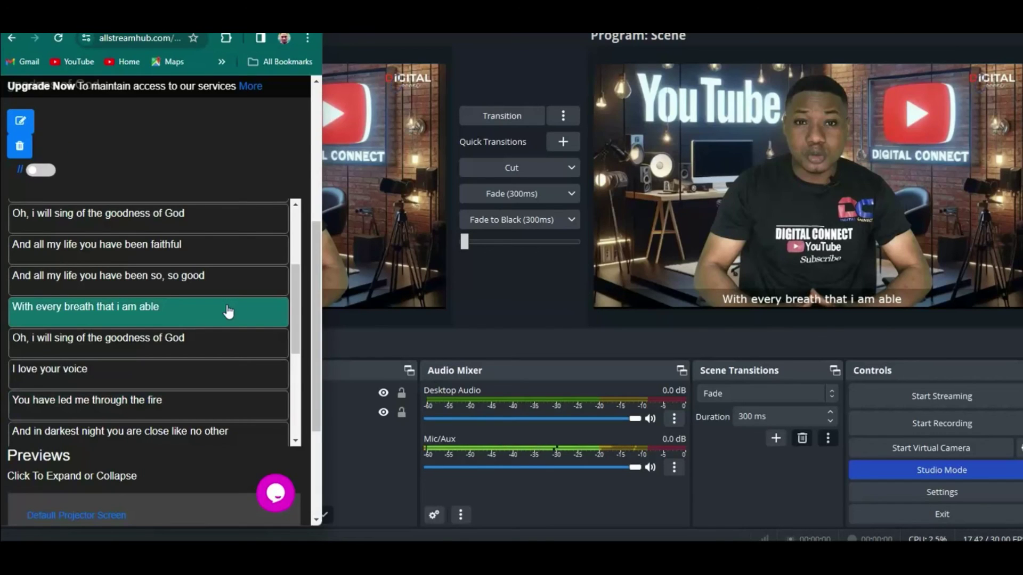